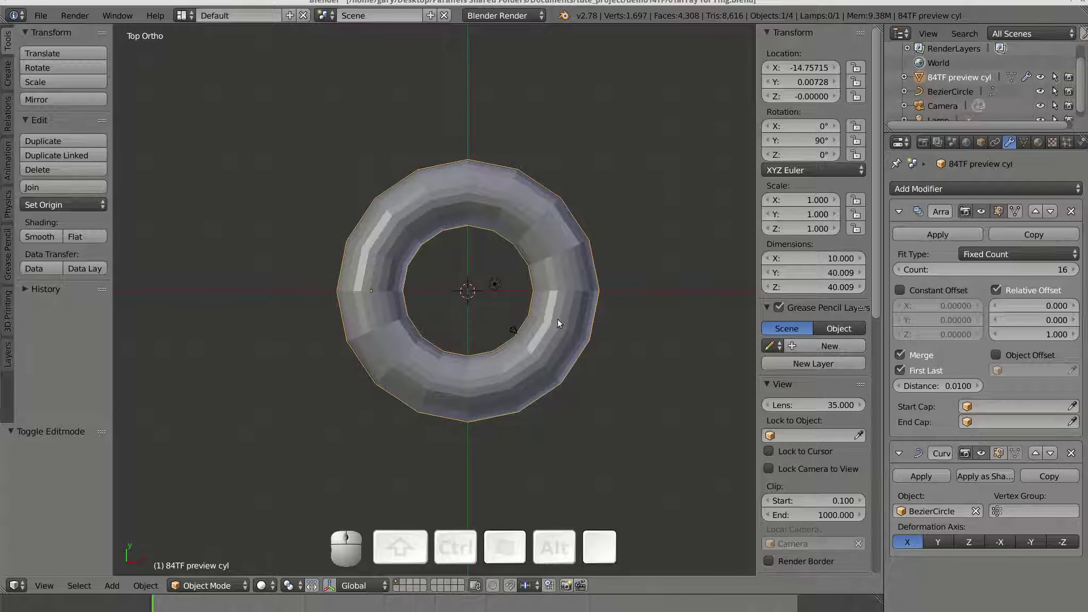
Step: Inspect the base cylinder under the modifiers, then view the finished ring from the top
{"action": "key", "text": "Tab"}
{"action": "middle_click_drag", "start_coordinate": [558, 319], "coordinate": [595, 314]}
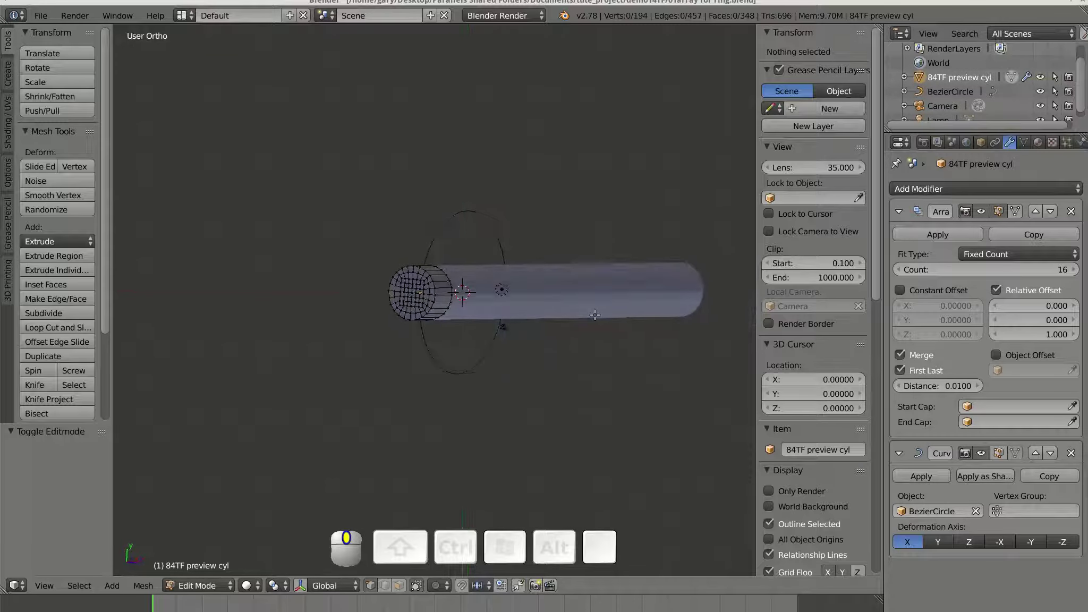
{"action": "scroll", "coordinate": [595, 315], "scroll_direction": "up", "scroll_amount": 7}
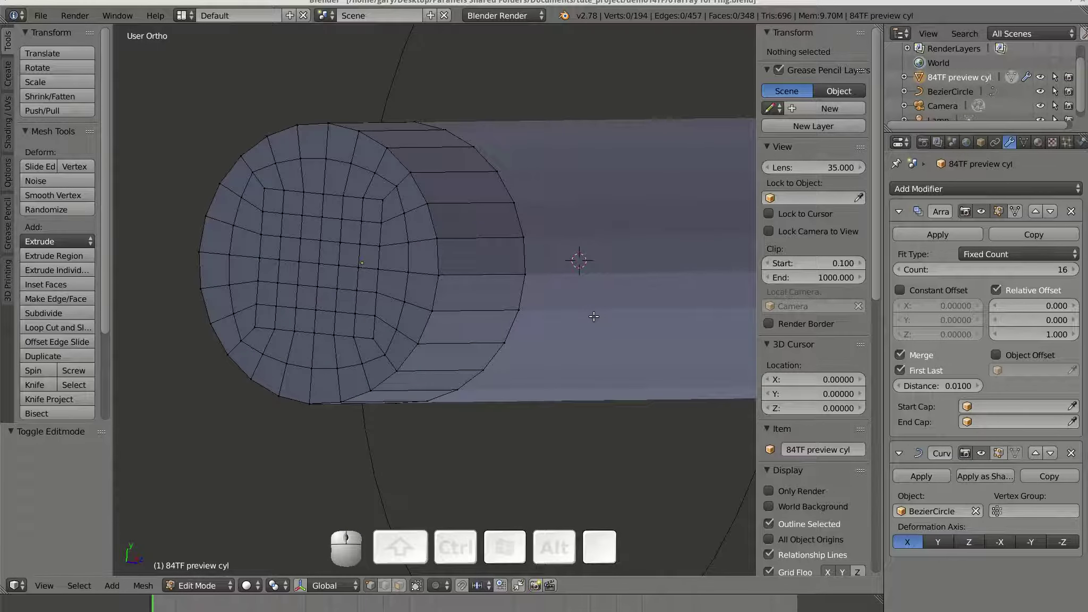
{"action": "scroll", "coordinate": [594, 316], "scroll_direction": "down", "scroll_amount": 4}
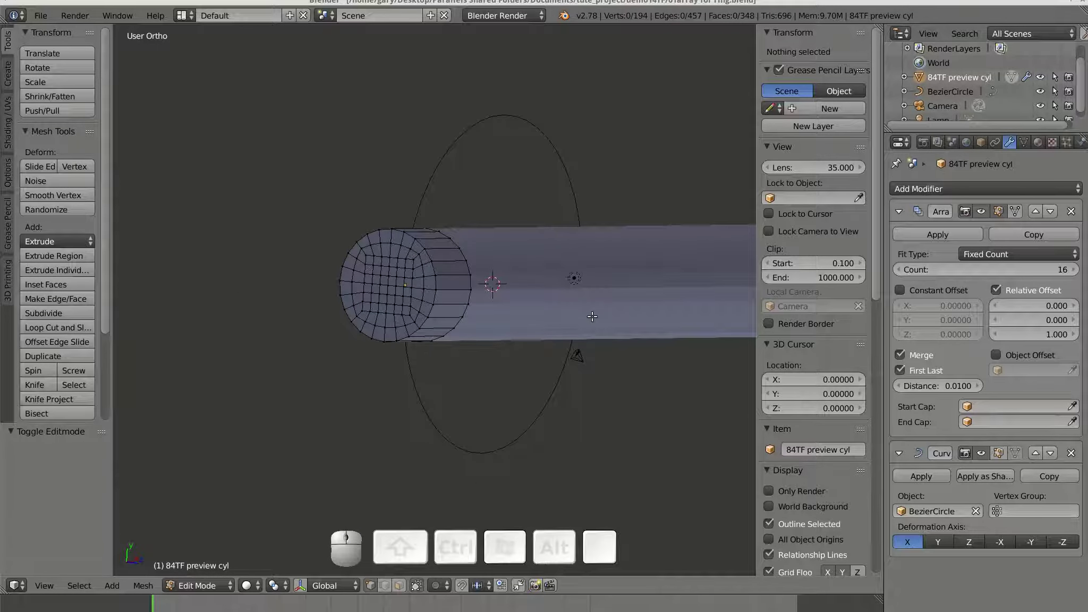
{"action": "key", "text": "KP_1"}
{"action": "scroll", "coordinate": [590, 315], "scroll_direction": "down", "scroll_amount": 2}
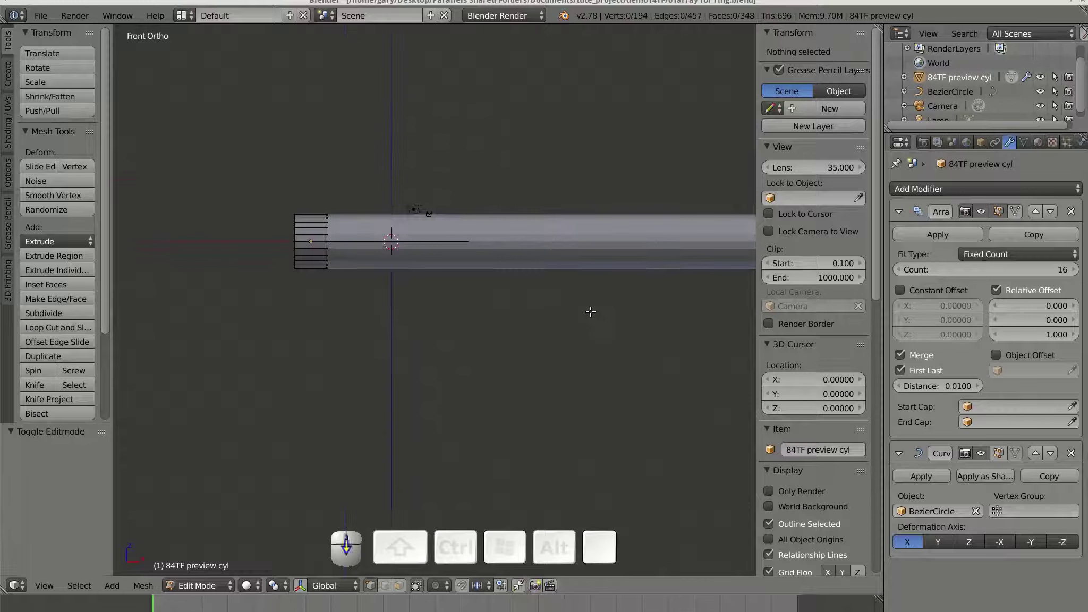
{"action": "key", "text": "Tab"}
{"action": "key", "text": "KP_7"}
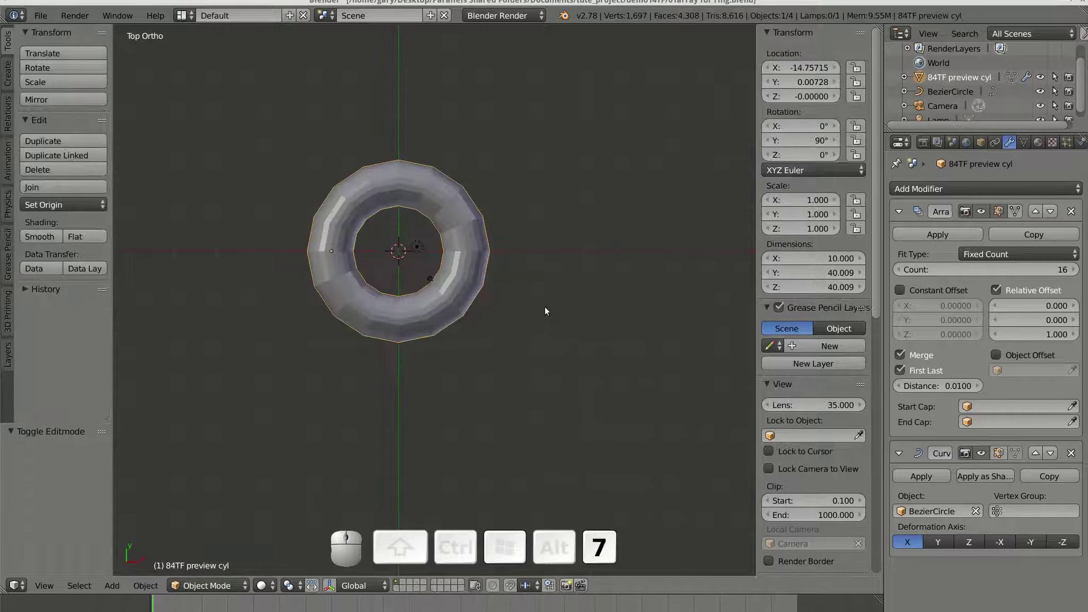
{"action": "middle_click_drag", "start_coordinate": [536, 307], "coordinate": [585, 333], "text": "shift"}
{"action": "scroll", "coordinate": [586, 333], "scroll_direction": "up", "scroll_amount": 3}
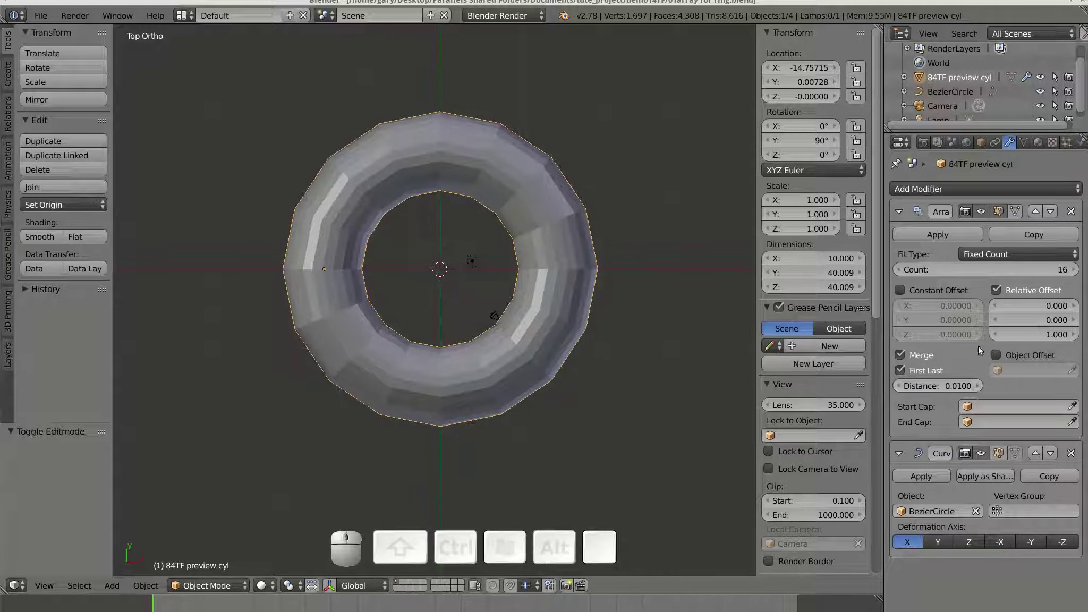
Step: Apply the Array and Curve modifiers and inspect the resulting ring mesh in Edit Mode
{"action": "left_click", "coordinate": [932, 234]}
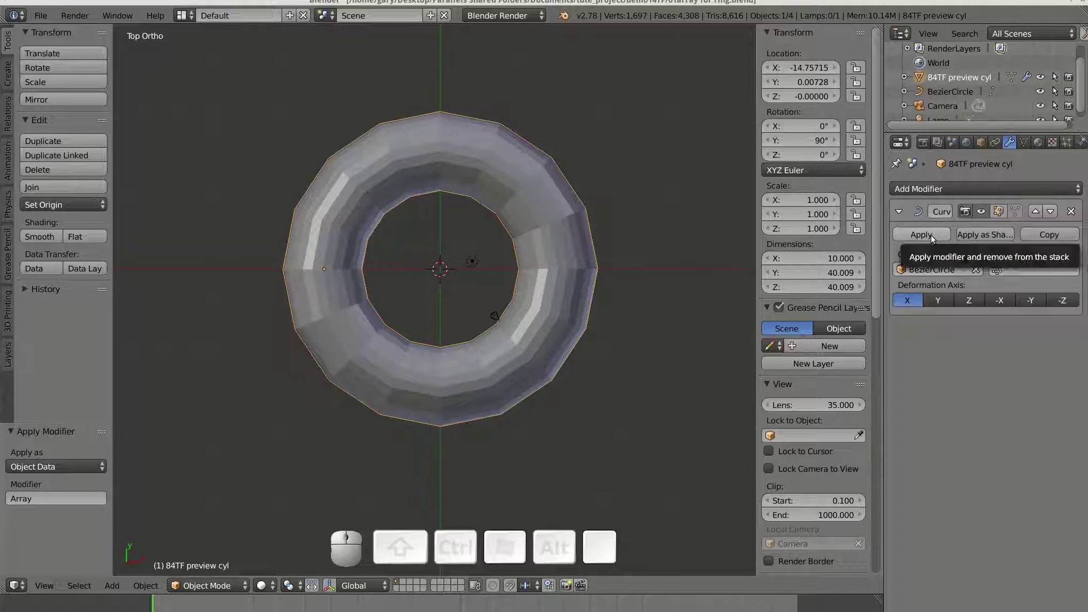
{"action": "left_click", "coordinate": [931, 235]}
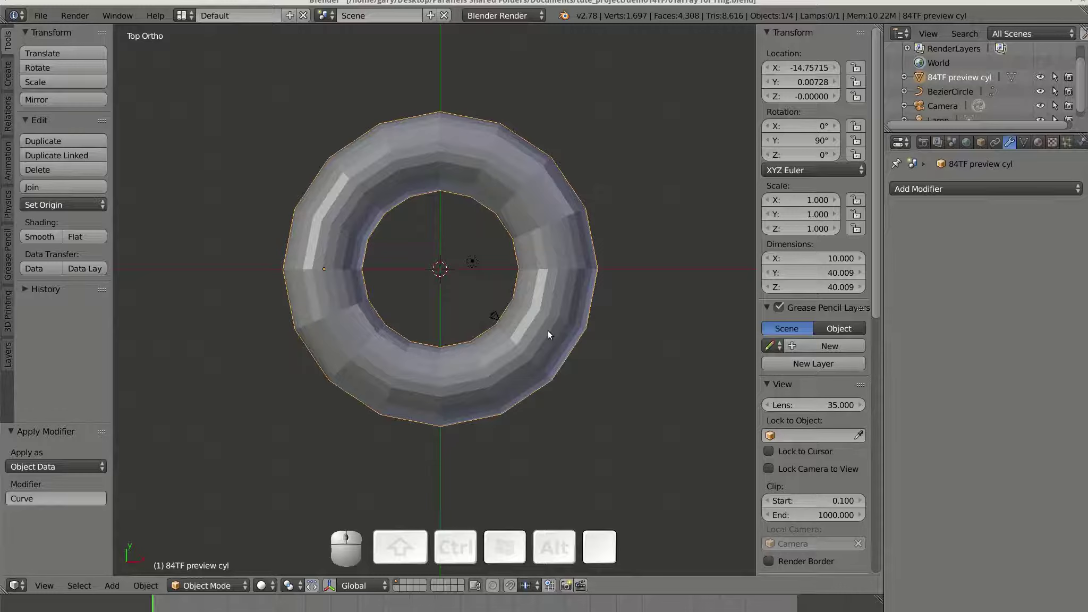
{"action": "key", "text": "Tab"}
{"action": "scroll", "coordinate": [549, 331], "scroll_direction": "up", "scroll_amount": 2}
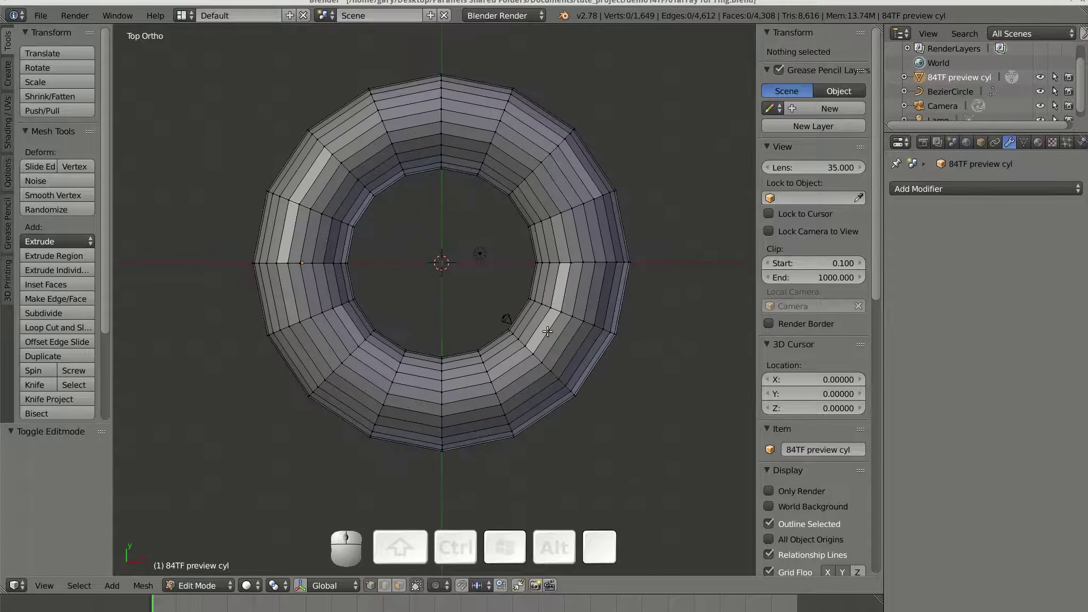
{"action": "scroll", "coordinate": [547, 331], "scroll_direction": "down", "scroll_amount": 1}
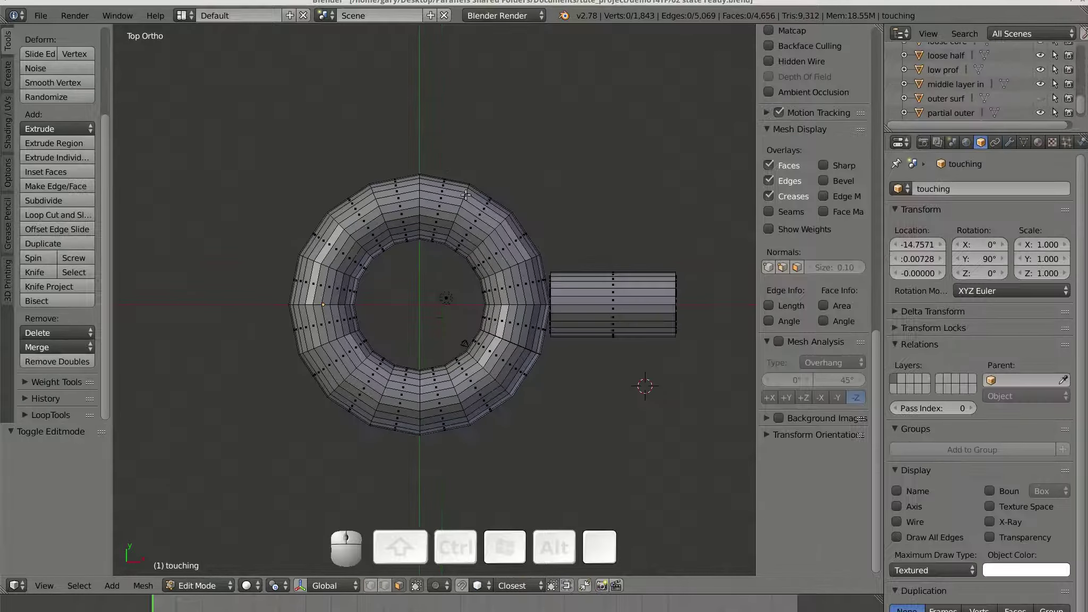
Step: Leave the ring's Edit Mode and show the scene layer with the bent bracket
{"action": "middle_click_drag", "start_coordinate": [465, 195], "coordinate": [474, 251]}
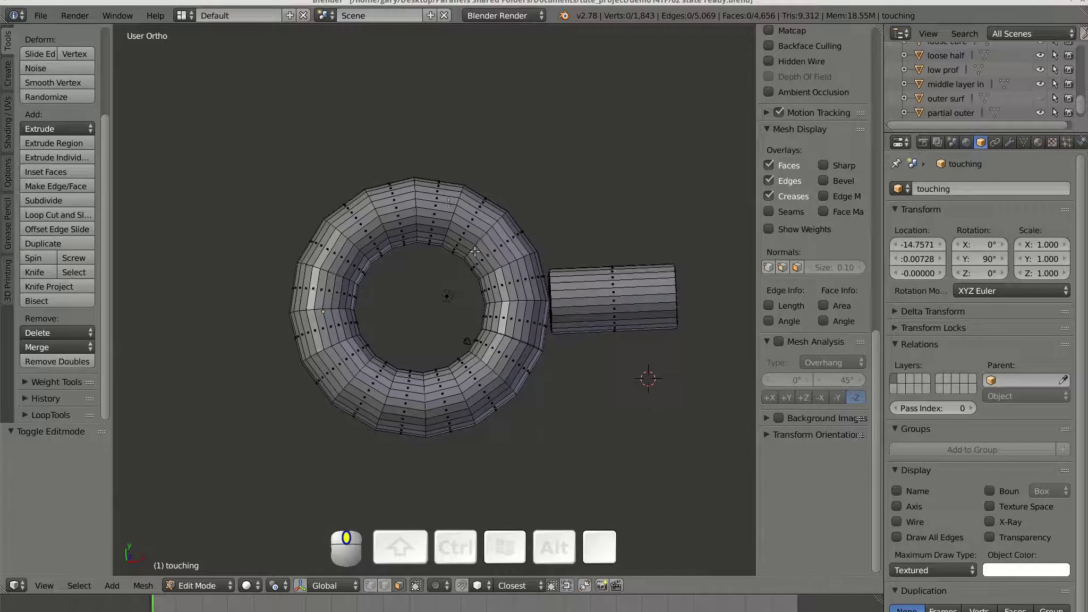
{"action": "key", "text": "Tab"}
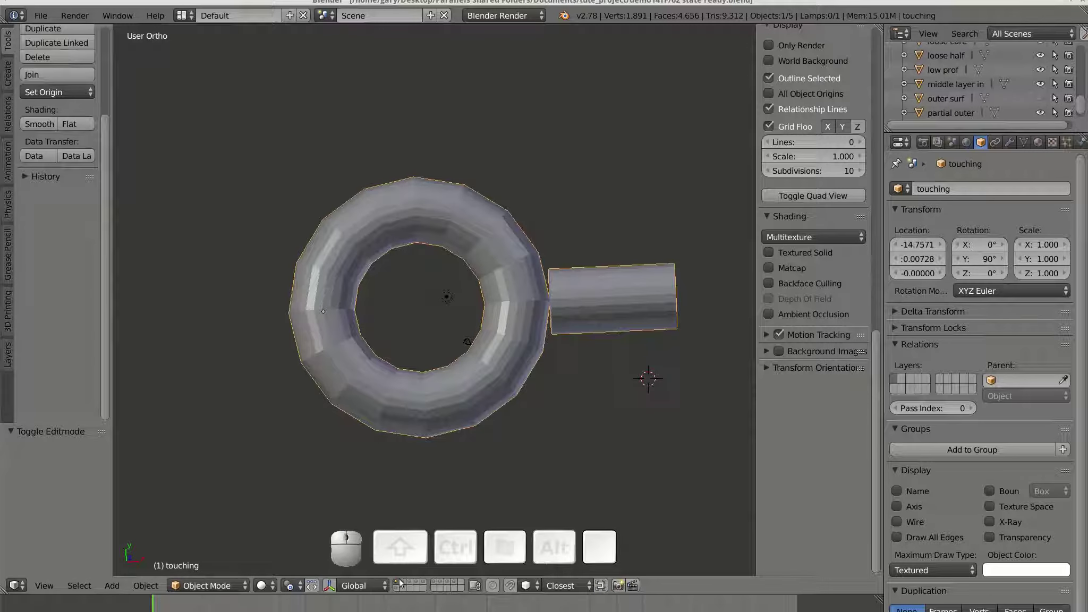
{"action": "left_click", "coordinate": [402, 585]}
Step: Inspect the loose half mesh in Edit Mode around the bend and round end
{"action": "right_click", "coordinate": [511, 276]}
{"action": "key", "text": "Tab"}
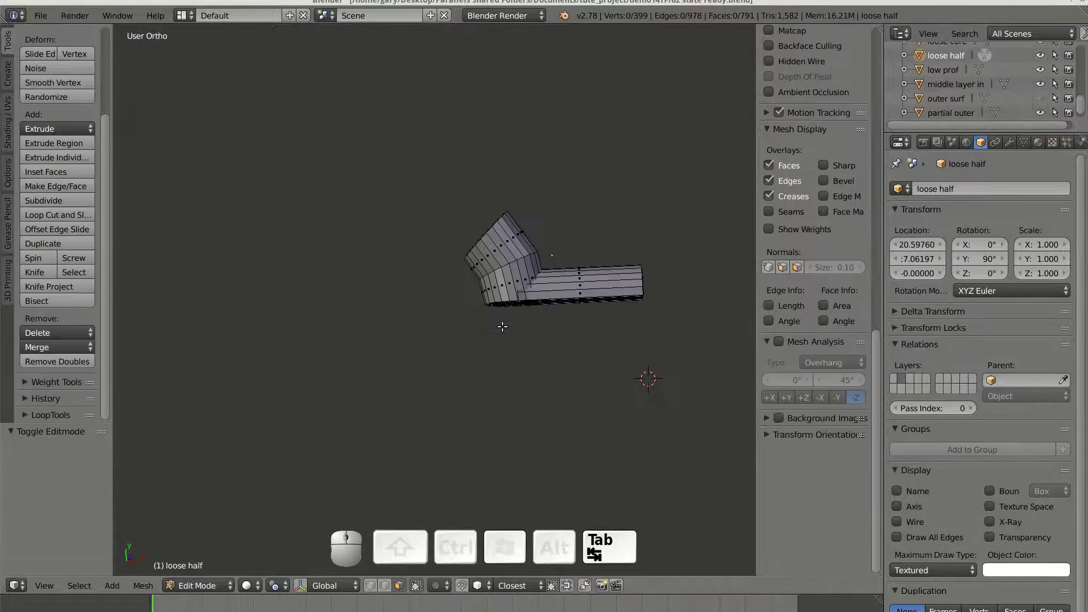
{"action": "middle_click_drag", "start_coordinate": [459, 347], "coordinate": [570, 340], "text": "shift"}
{"action": "scroll", "coordinate": [414, 368], "scroll_direction": "up", "scroll_amount": 5}
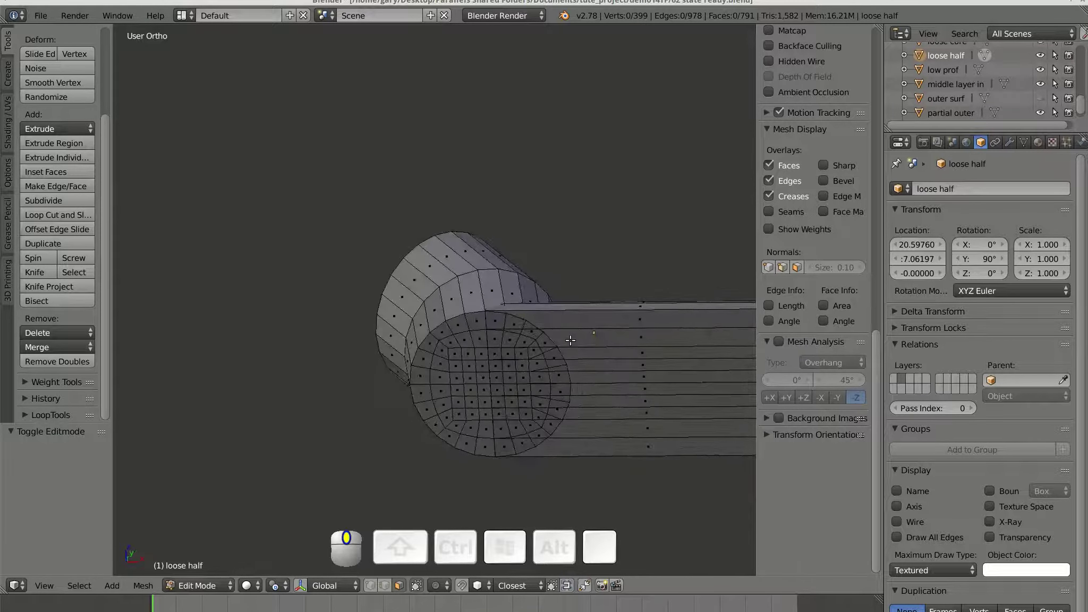
{"action": "middle_click_drag", "start_coordinate": [493, 338], "coordinate": [508, 367]}
{"action": "scroll", "coordinate": [504, 366], "scroll_direction": "down", "scroll_amount": 2}
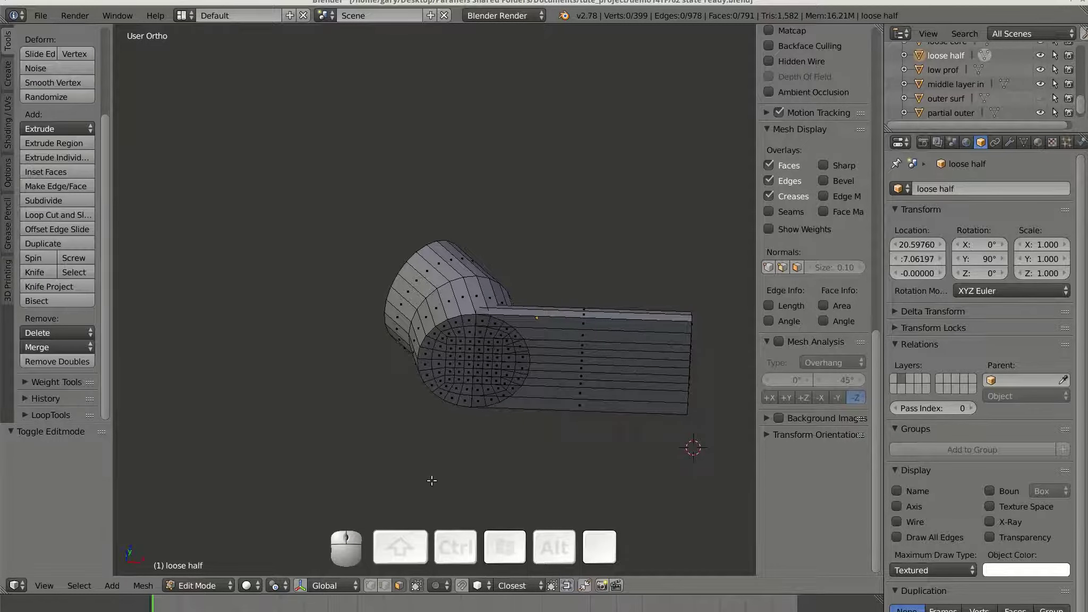
{"action": "key", "text": "Tab"}
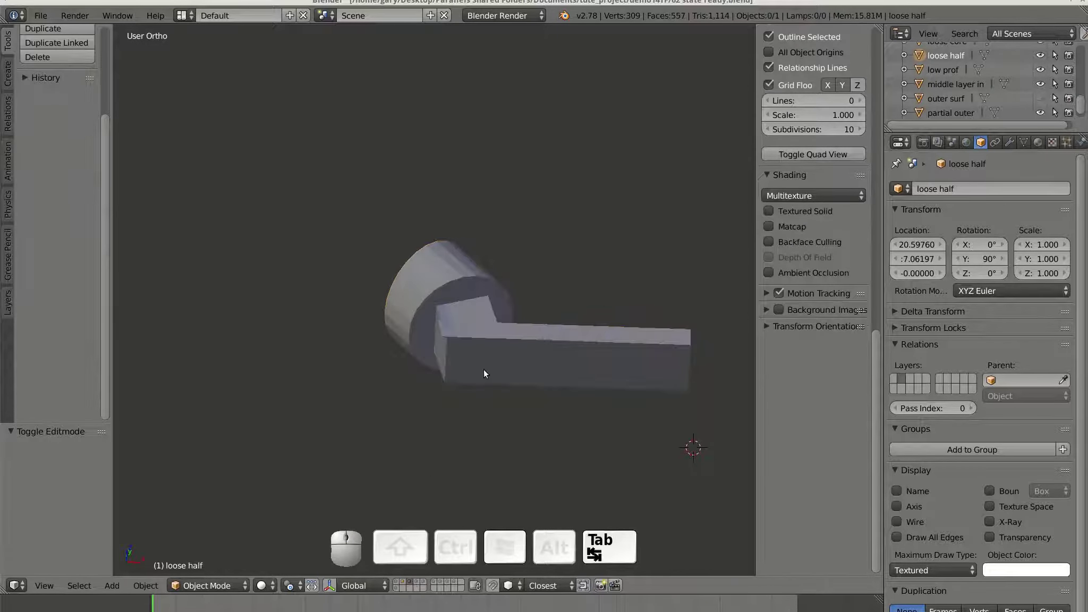
Step: Select the loose core object and open its mesh in Edit Mode
{"action": "right_click", "coordinate": [484, 369]}
{"action": "scroll", "coordinate": [484, 365], "scroll_direction": "up", "scroll_amount": 3}
{"action": "middle_click_drag", "start_coordinate": [477, 356], "coordinate": [527, 388]}
{"action": "key", "text": "Tab"}
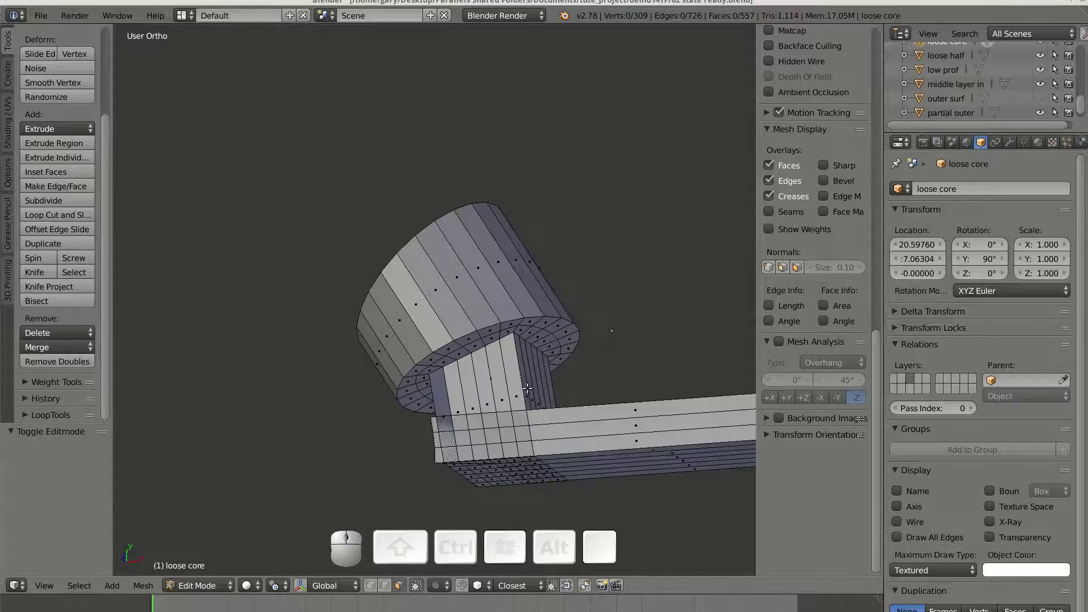
Step: Inspect the core edge cutters object's mesh in Edit Mode
{"action": "key", "text": "Tab"}
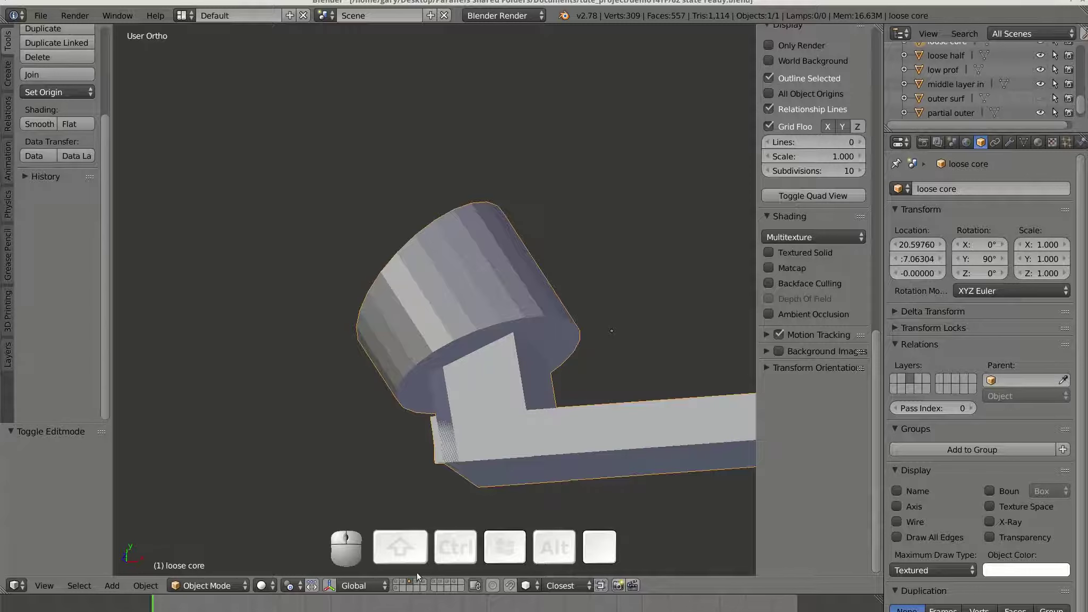
{"action": "left_click", "coordinate": [490, 419]}
{"action": "key", "text": "Tab"}
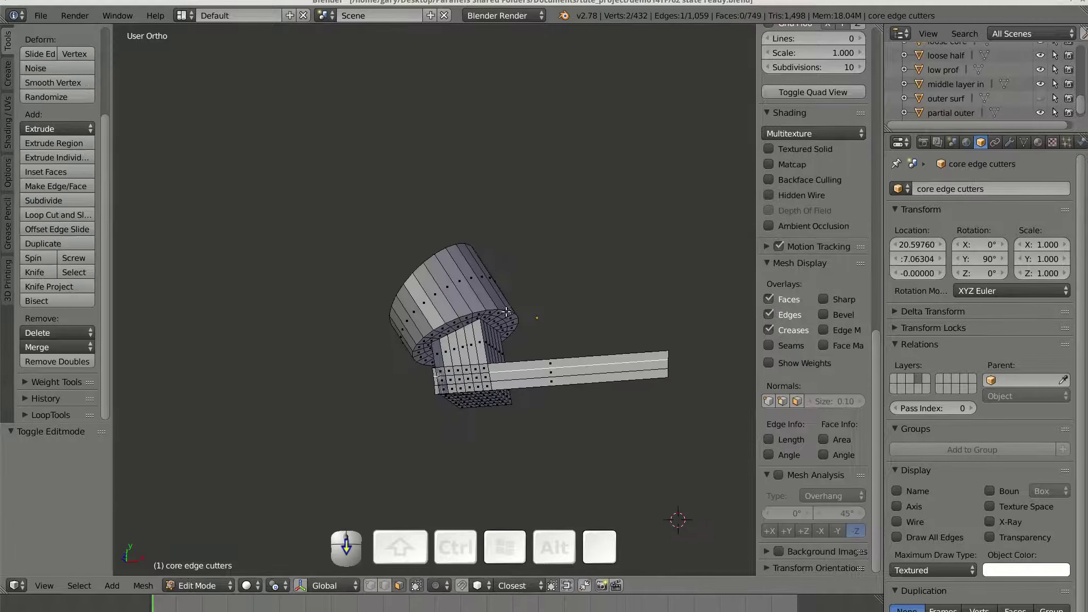
{"action": "mouse_move", "coordinate": [490, 419]}
{"action": "middle_mouse_down"}
{"action": "mouse_move", "coordinate": [444, 370]}
{"action": "mouse_move", "coordinate": [483, 405]}
{"action": "middle_mouse_up"}
{"action": "key", "text": "Tab"}
Step: Show another layer and open the cut and checked mesh in wireframe
{"action": "left_click", "coordinate": [417, 583]}
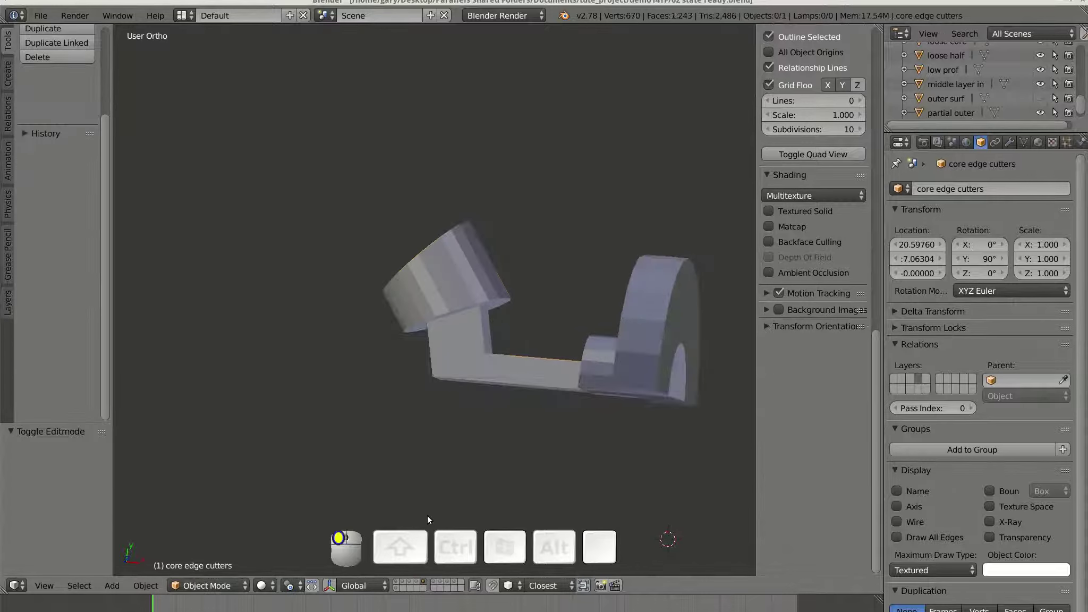
{"action": "left_click", "coordinate": [474, 380]}
{"action": "key", "text": "Tab"}
{"action": "scroll", "coordinate": [475, 381], "scroll_direction": "up", "scroll_amount": 5}
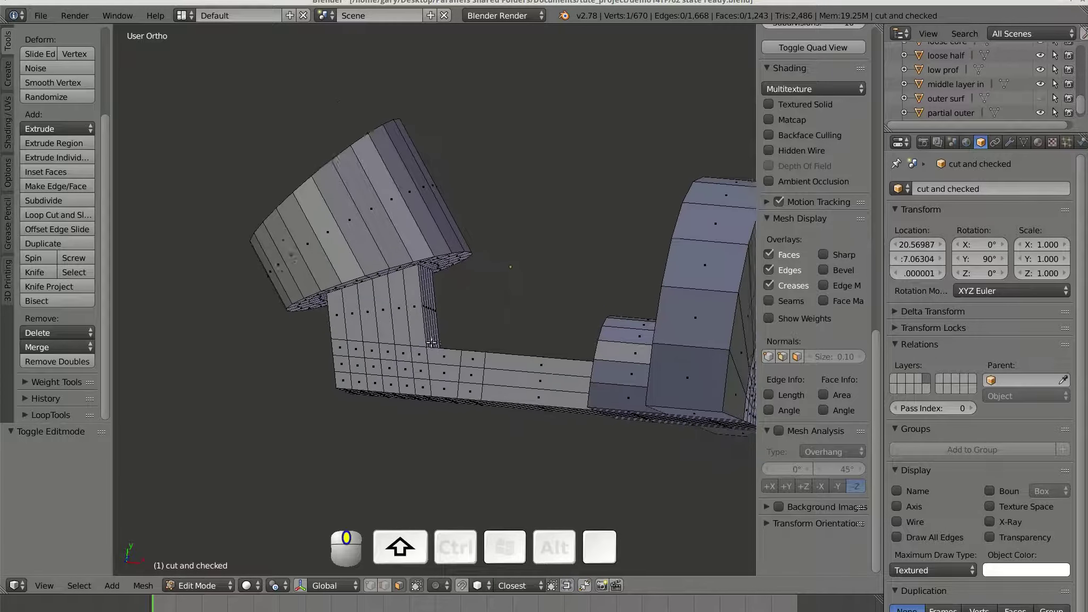
{"action": "scroll", "coordinate": [408, 330], "scroll_direction": "up", "scroll_amount": 4}
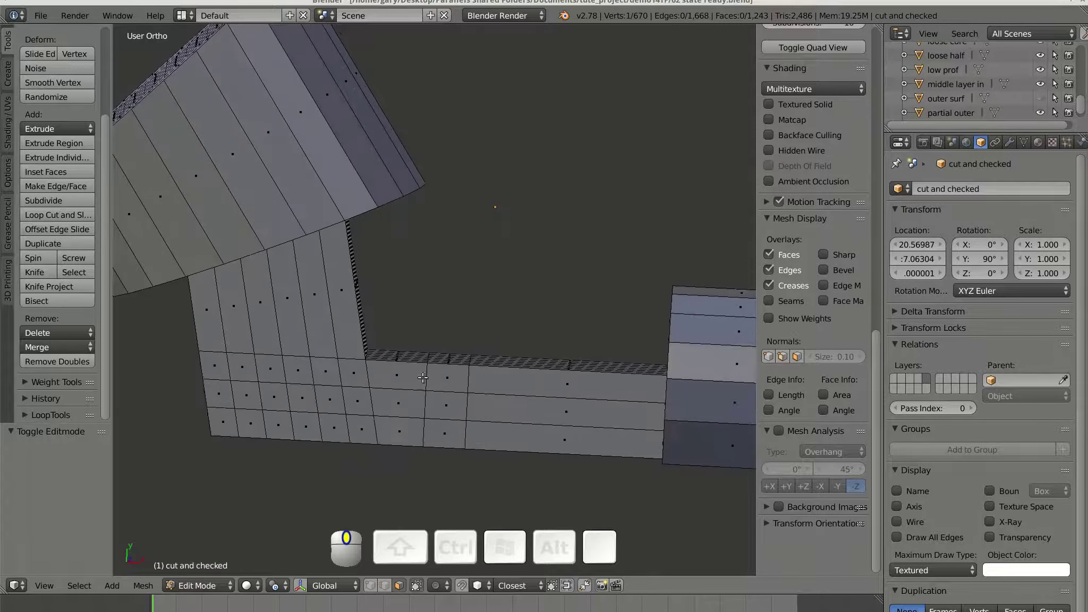
{"action": "key", "text": "z"}
{"action": "scroll", "coordinate": [418, 388], "scroll_direction": "up", "scroll_amount": 6}
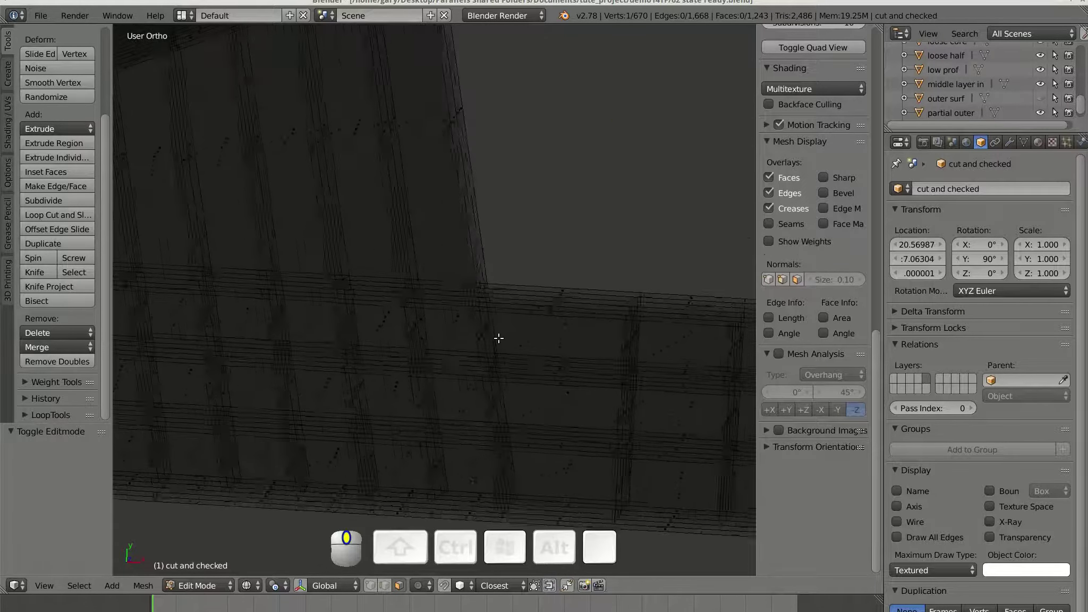
Step: Check individual vertices at the inner corner of cut and checked, then return to Object Mode
{"action": "left_click", "coordinate": [370, 585]}
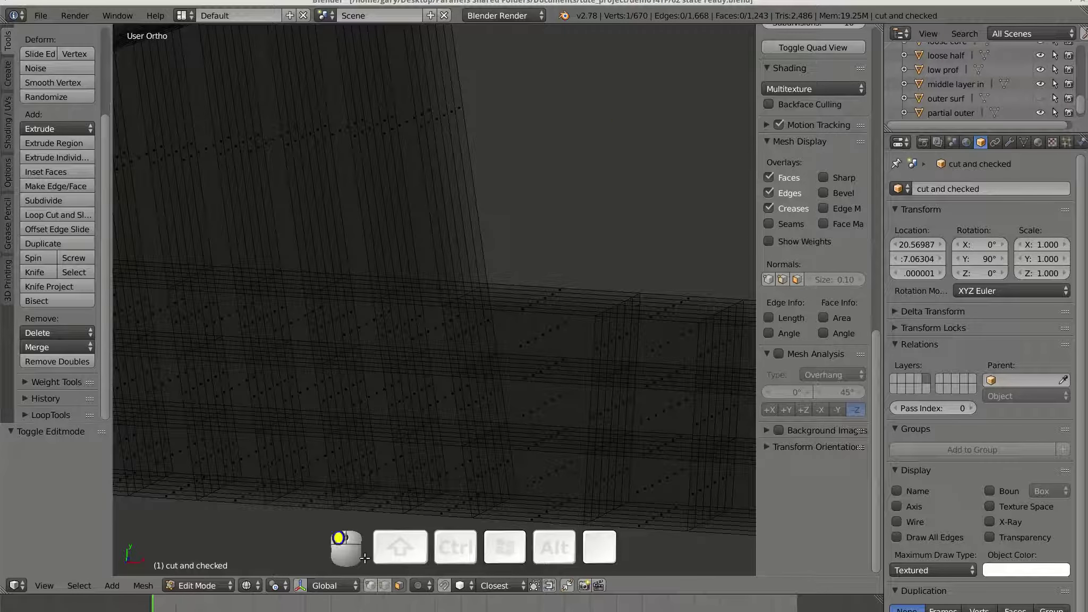
{"action": "left_click", "coordinate": [467, 368]}
{"action": "left_click", "coordinate": [477, 334]}
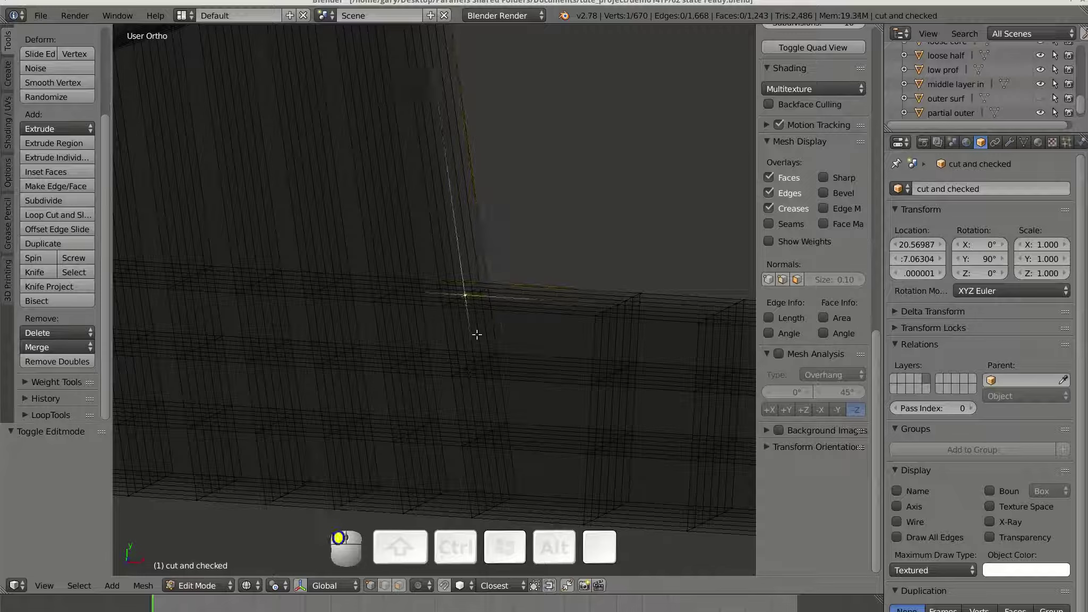
{"action": "scroll", "coordinate": [524, 375], "scroll_direction": "down", "scroll_amount": 8}
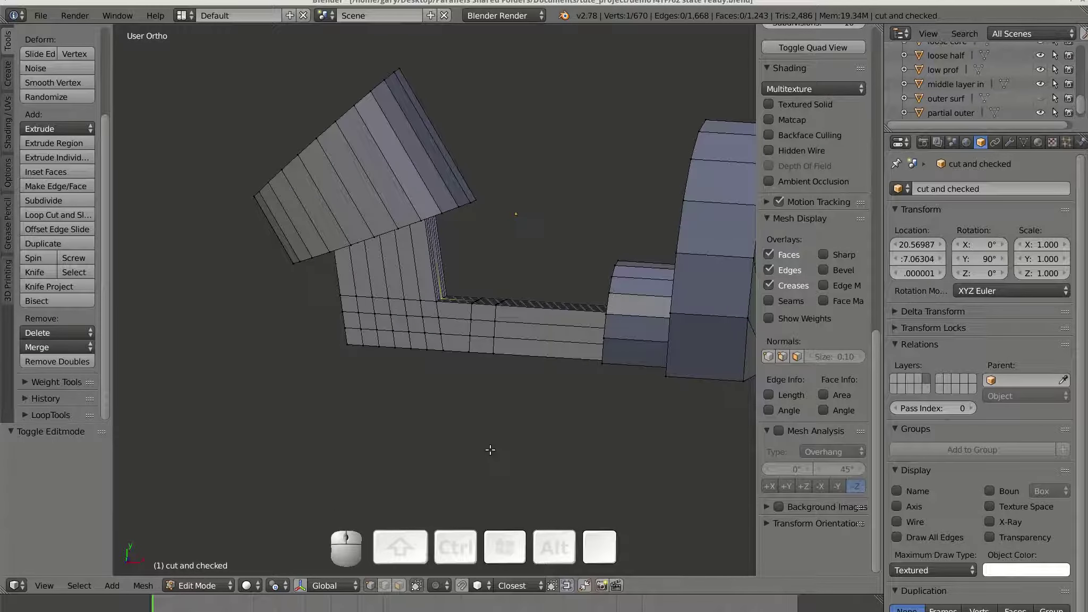
{"action": "key", "text": "Tab"}
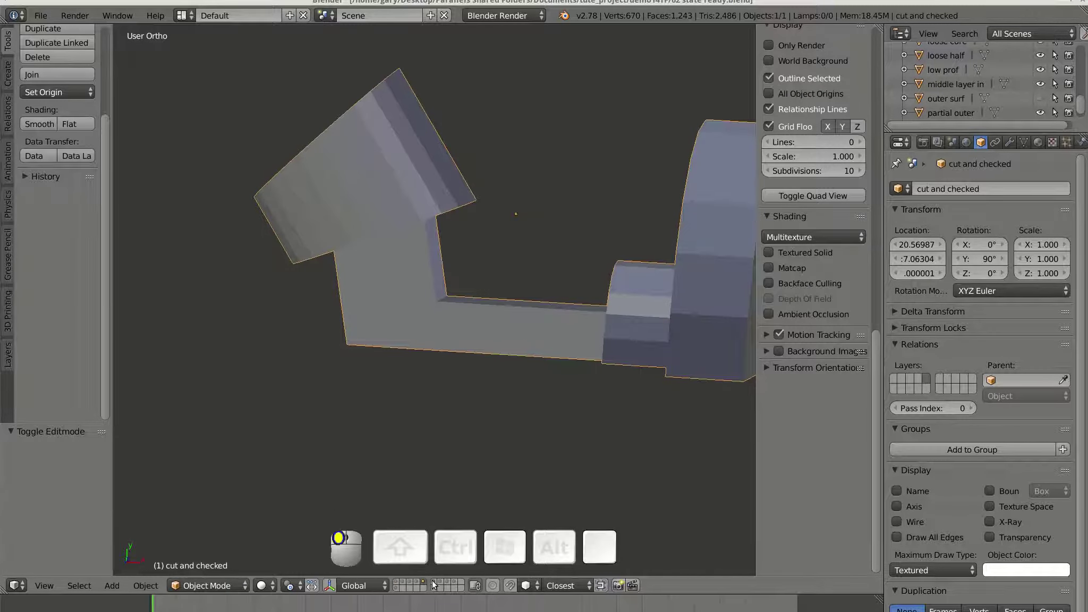
Step: Inspect the middle layer in mesh in Edit Mode from a new angle
{"action": "left_click", "coordinate": [509, 349]}
{"action": "key", "text": "Tab"}
{"action": "middle_click_drag", "start_coordinate": [509, 350], "coordinate": [419, 284]}
{"action": "scroll", "coordinate": [455, 274], "scroll_direction": "up", "scroll_amount": 4}
{"action": "scroll", "coordinate": [420, 284], "scroll_direction": "down", "scroll_amount": 7}
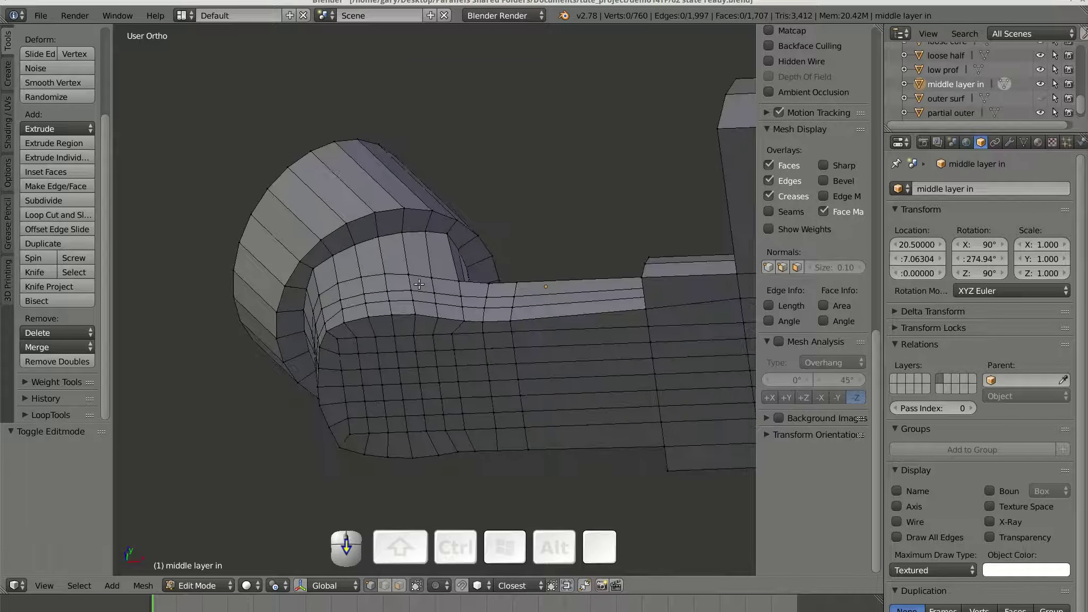
{"action": "key", "text": "Tab"}
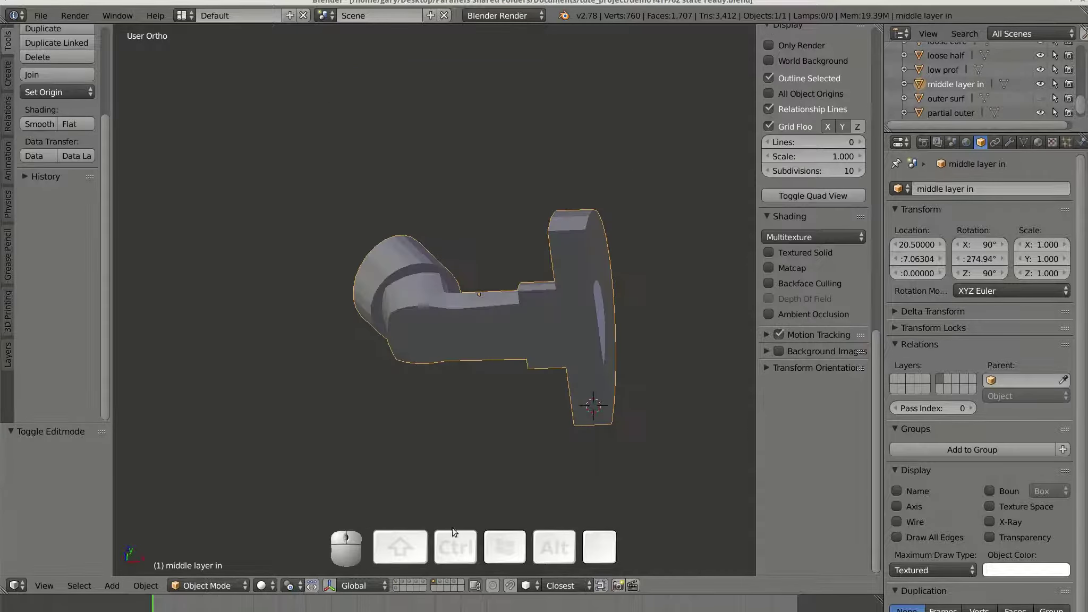
Step: Show the partial outer layer and inspect its hex wireframe in Edit Mode
{"action": "left_click", "coordinate": [437, 583]}
{"action": "scroll", "coordinate": [468, 494], "scroll_direction": "up", "scroll_amount": 4}
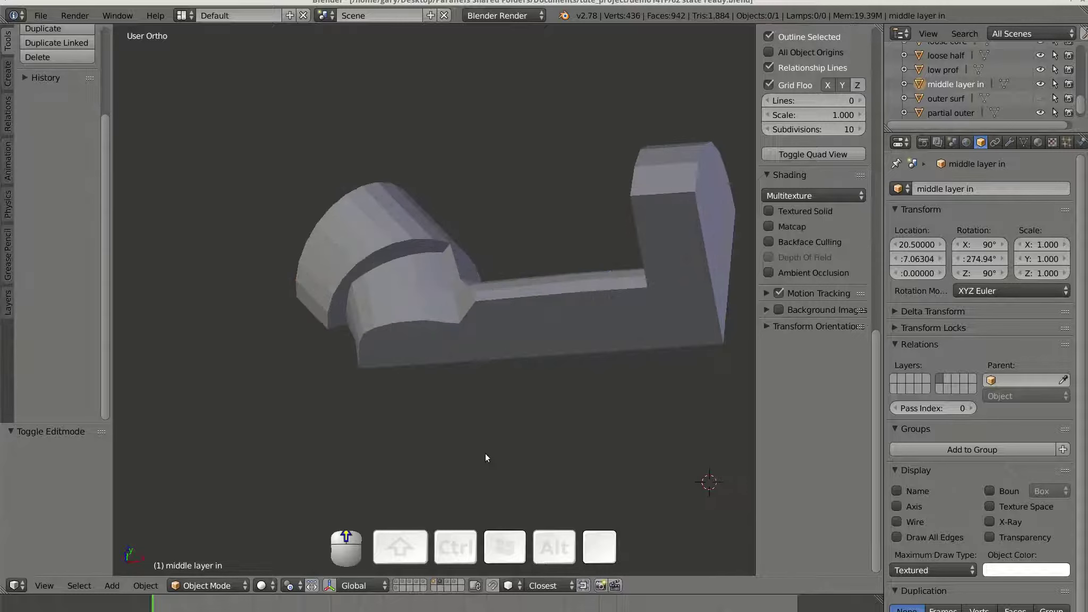
{"action": "right_click", "coordinate": [489, 335]}
{"action": "key", "text": "Tab"}
{"action": "middle_click_drag", "start_coordinate": [535, 399], "coordinate": [462, 245]}
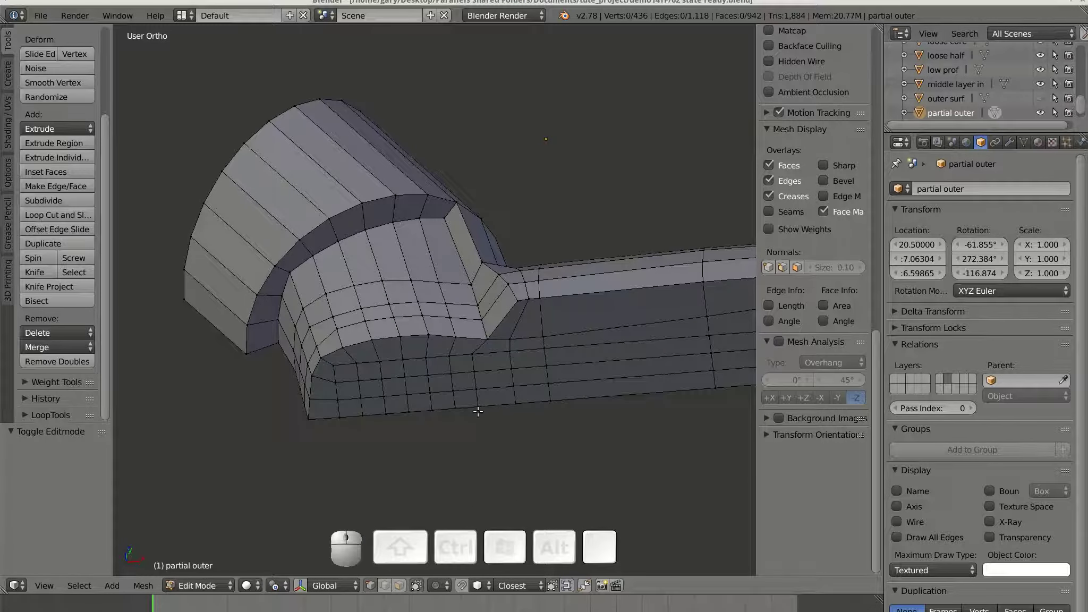
{"action": "key", "text": "Tab"}
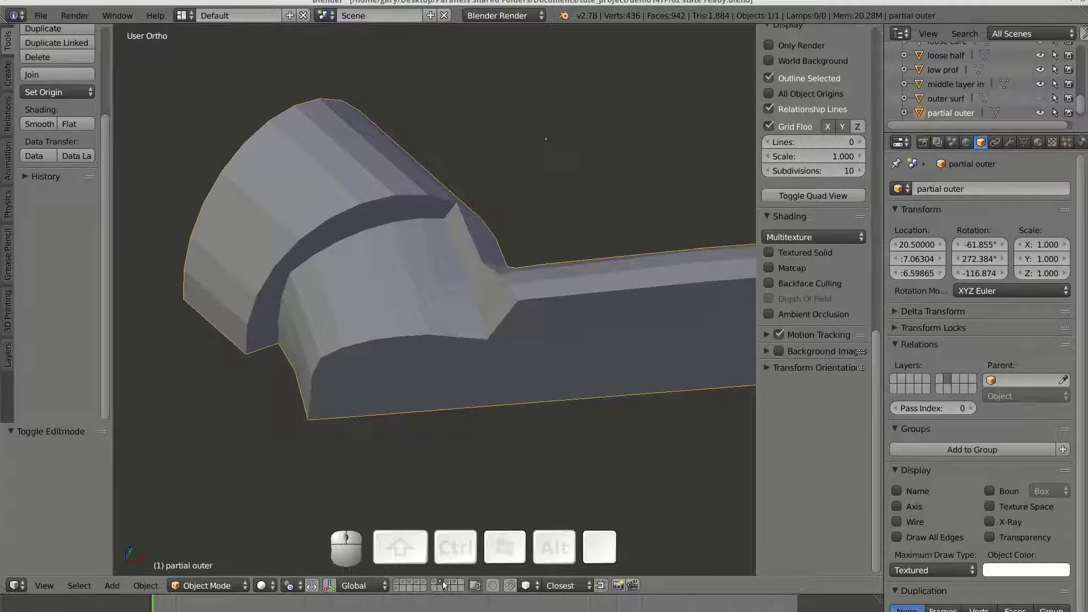
Step: Show the low prof layer and inspect the low prof mesh in Edit Mode
{"action": "left_click", "coordinate": [445, 584]}
{"action": "right_click", "coordinate": [437, 355]}
{"action": "key", "text": "Tab"}
{"action": "scroll", "coordinate": [438, 355], "scroll_direction": "down", "scroll_amount": 3}
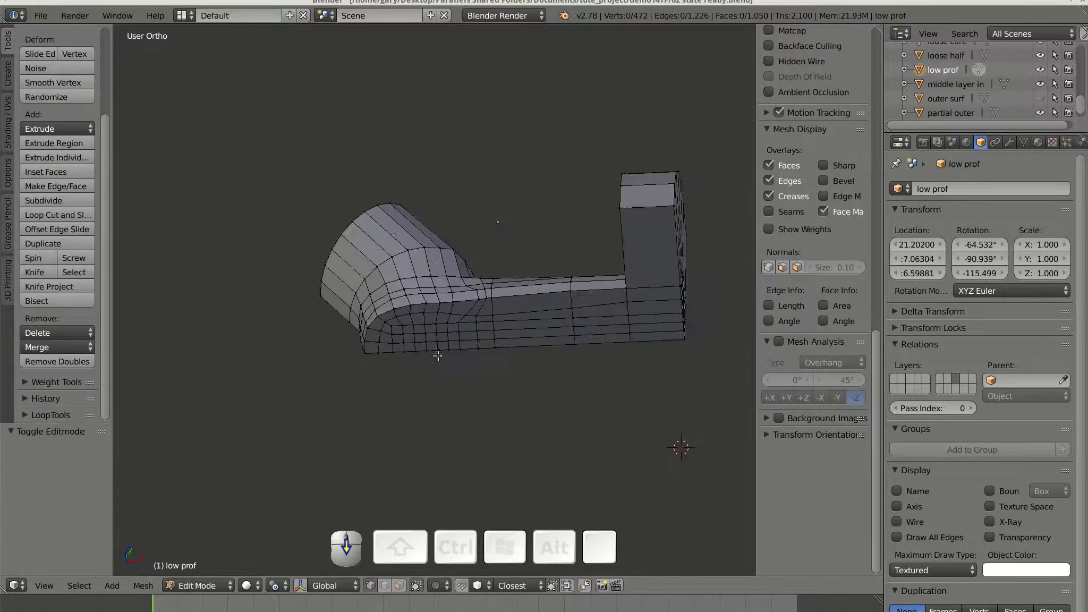
{"action": "middle_click_drag", "start_coordinate": [438, 355], "coordinate": [424, 305]}
{"action": "scroll", "coordinate": [478, 408], "scroll_direction": "up", "scroll_amount": 3}
{"action": "key", "text": "Tab"}
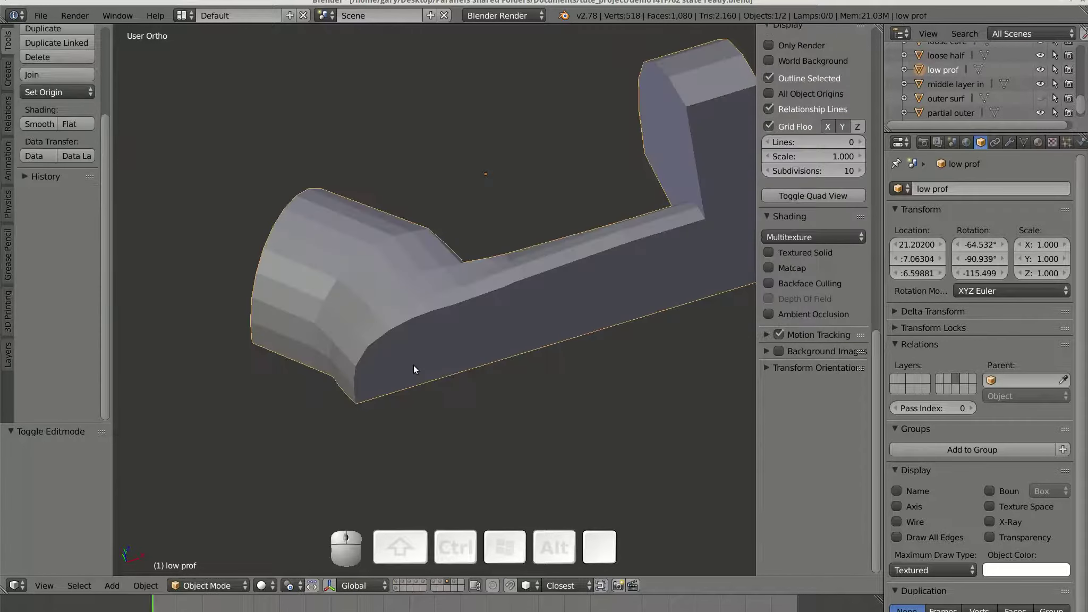
Step: Reveal the hidden red outer surf mesh and check its material transparency
{"action": "key", "text": "alt+h"}
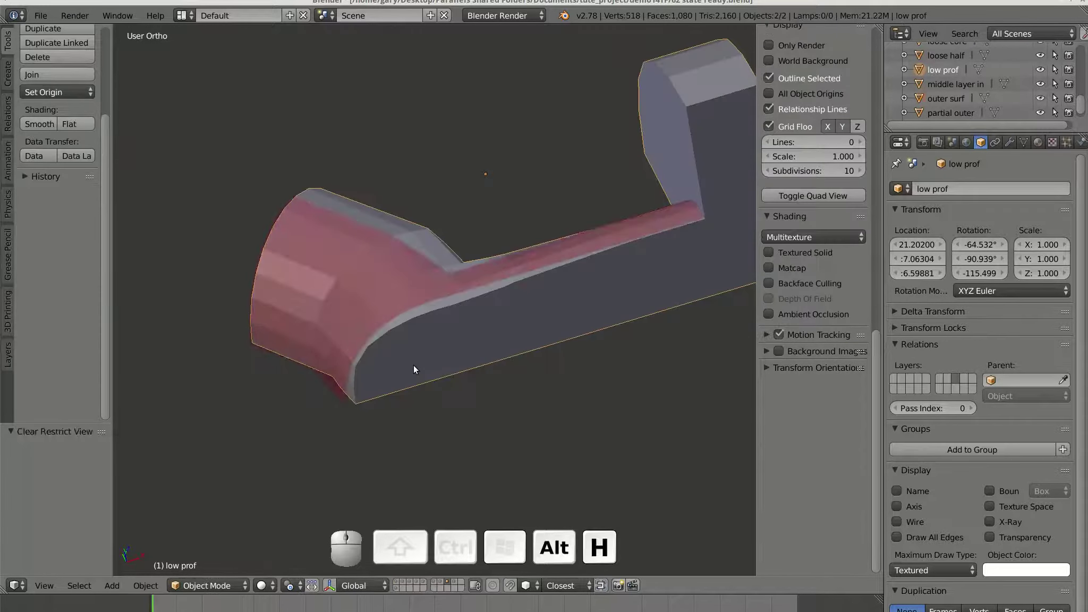
{"action": "right_click", "coordinate": [365, 302]}
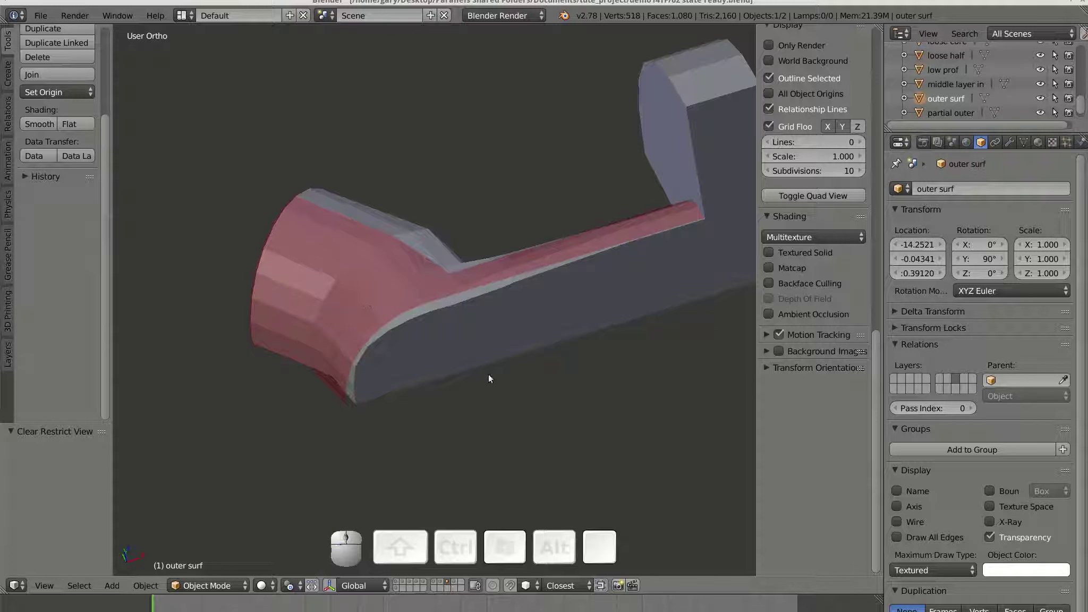
{"action": "left_click", "coordinate": [1038, 142]}
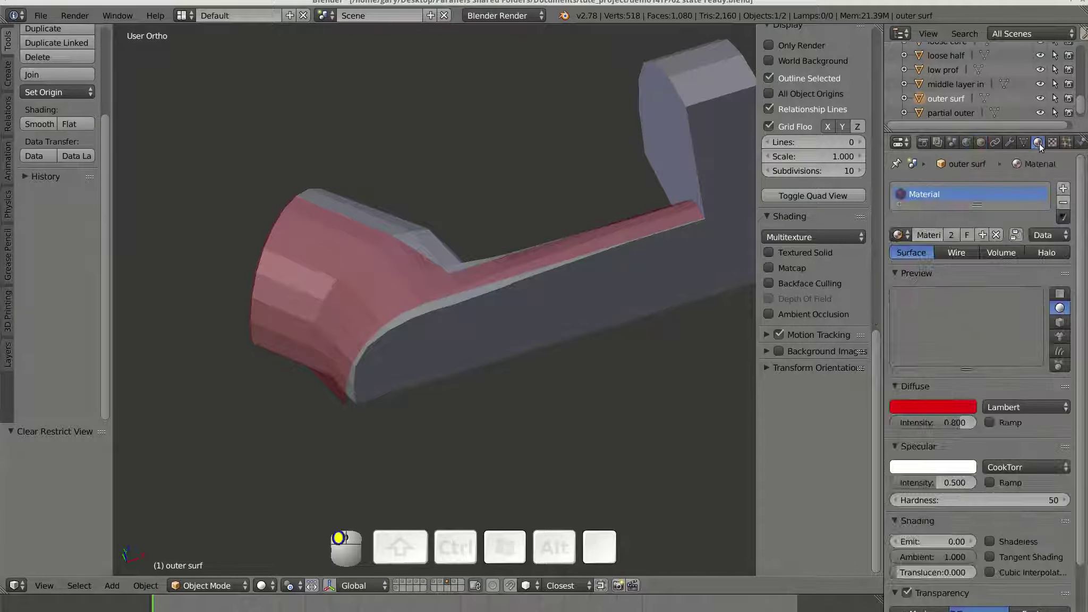
{"action": "scroll", "coordinate": [943, 514], "scroll_direction": "down", "scroll_amount": 4}
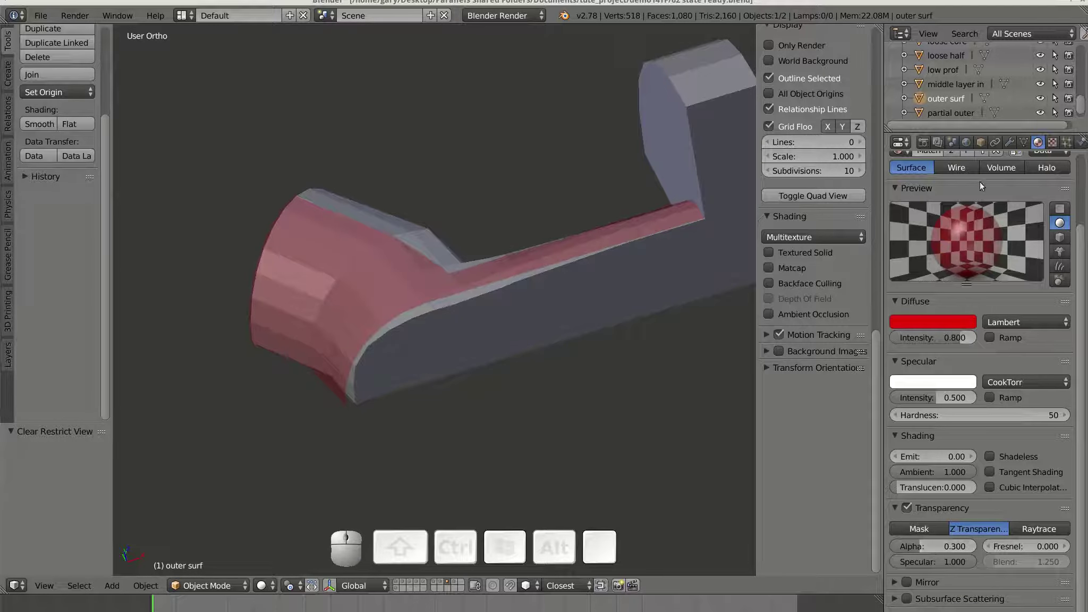
{"action": "left_click", "coordinate": [981, 142]}
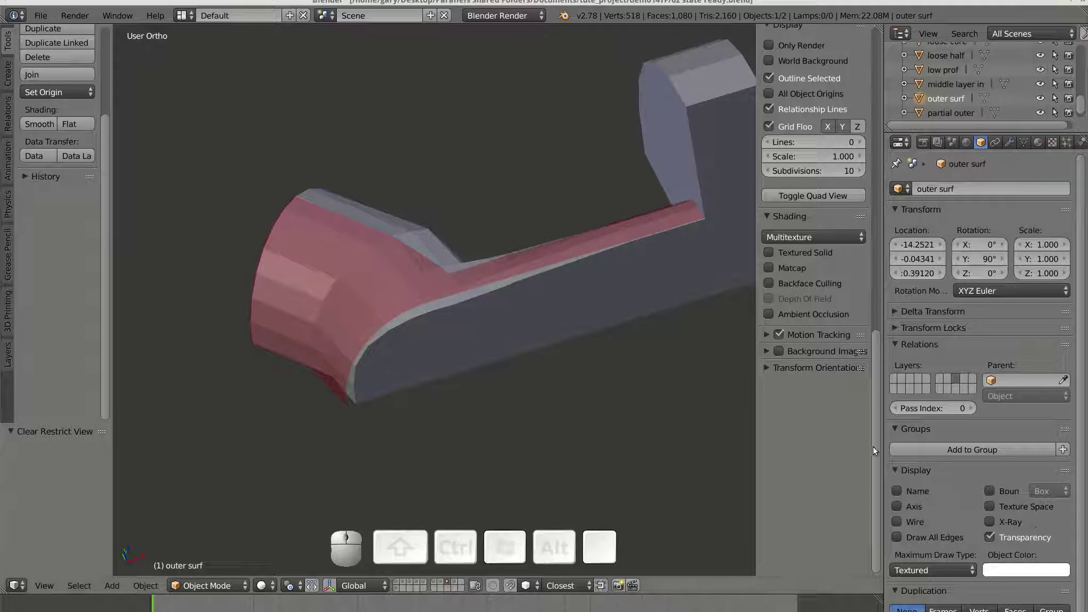
Step: Reopen the low prof mesh in Edit Mode, oriented upright inside the outer surf
{"action": "right_click", "coordinate": [462, 357]}
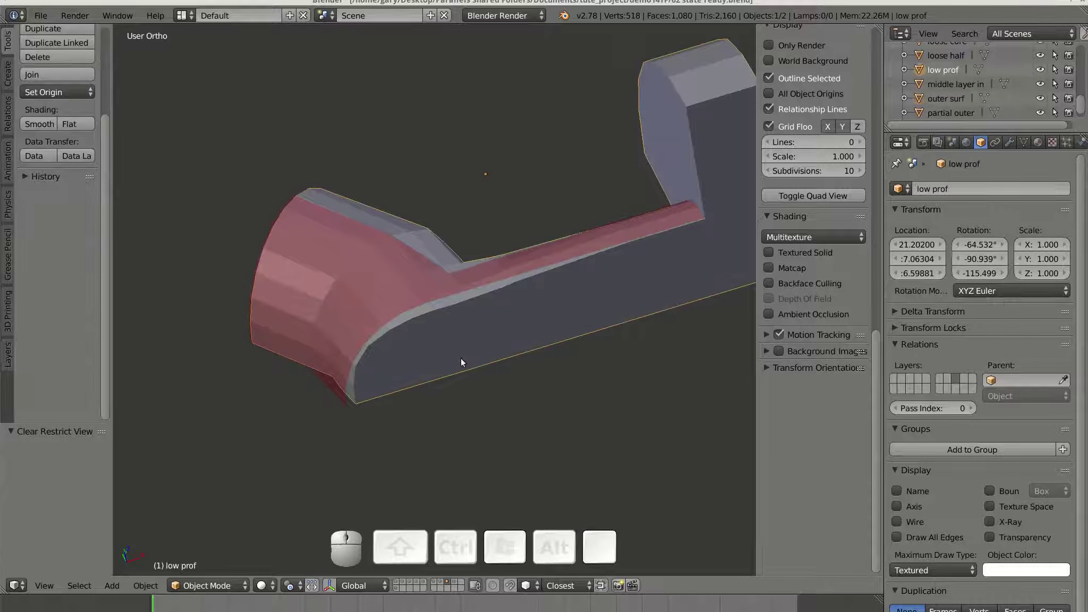
{"action": "key", "text": "Tab"}
{"action": "scroll", "coordinate": [433, 363], "scroll_direction": "up", "scroll_amount": 2}
{"action": "scroll", "coordinate": [433, 362], "scroll_direction": "down", "scroll_amount": 2}
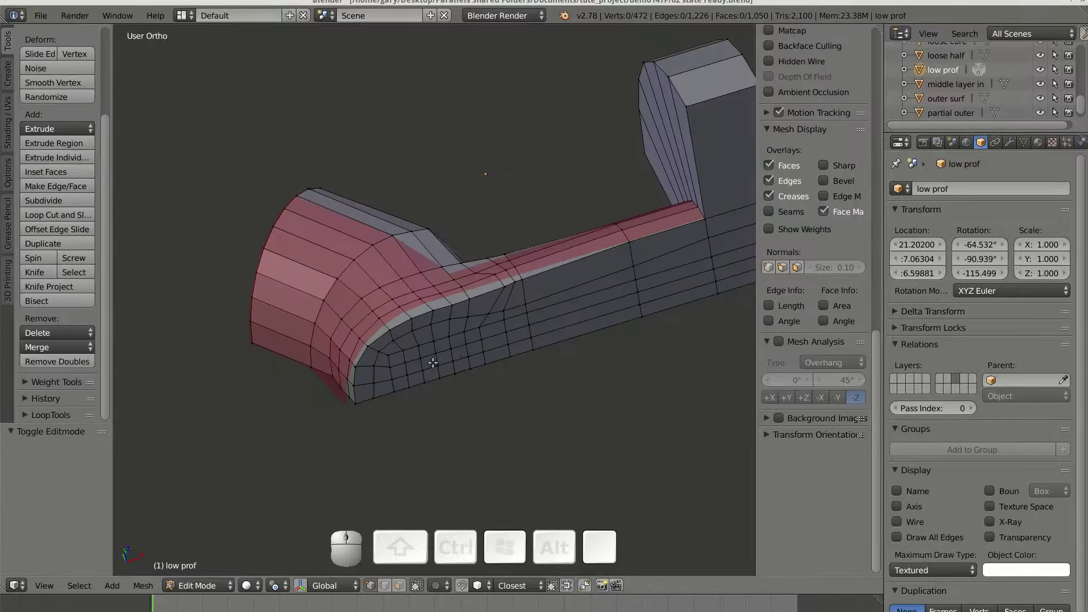
{"action": "middle_click_drag", "start_coordinate": [433, 362], "coordinate": [324, 333]}
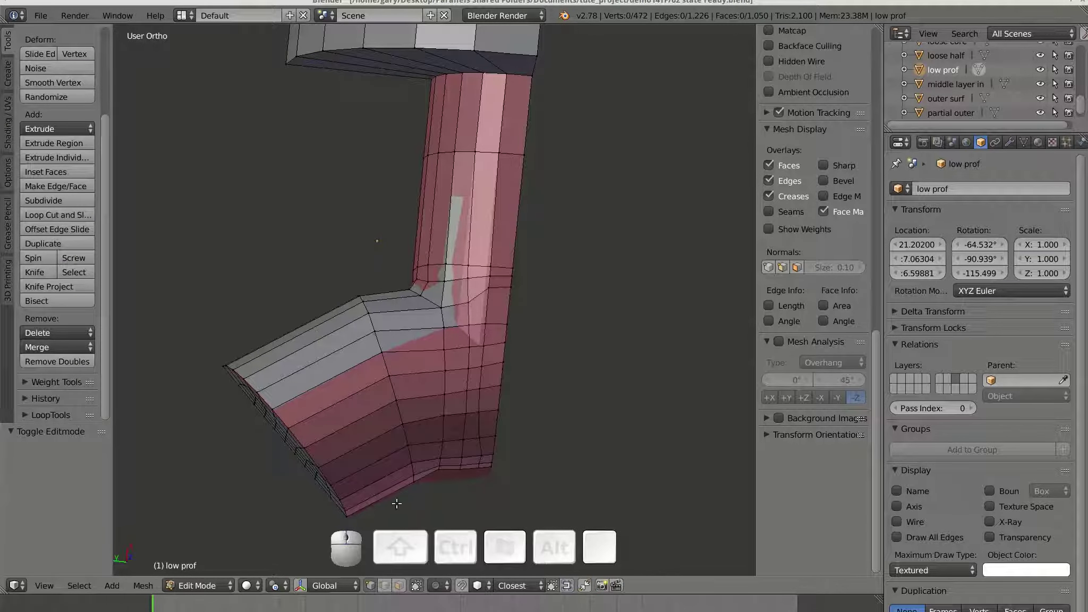
Step: Enable snapping and snap the first corner vertices near the inner corner onto the outer surface
{"action": "left_click", "coordinate": [461, 586]}
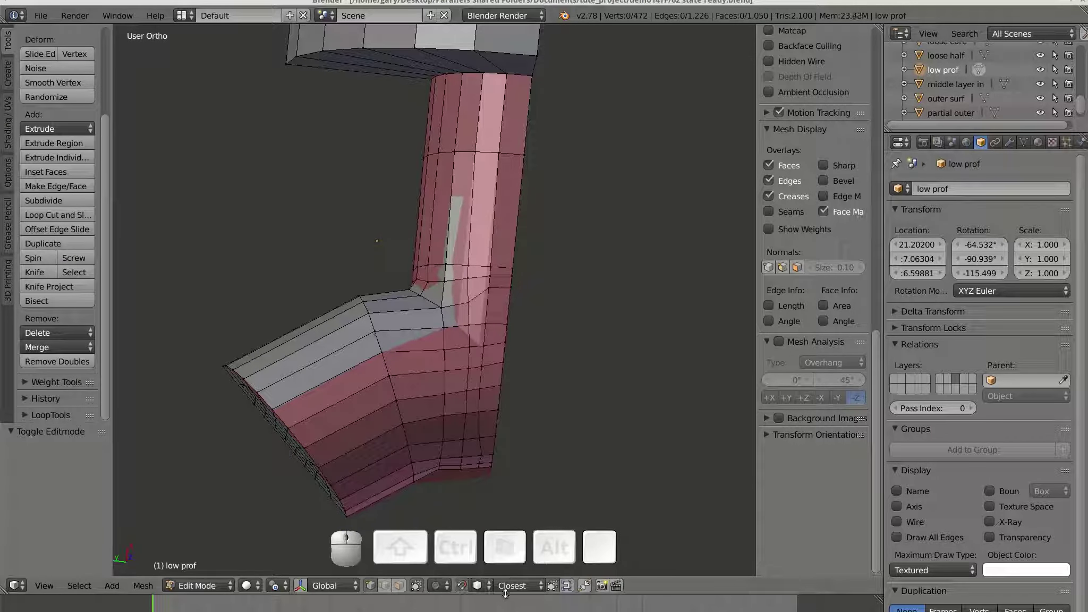
{"action": "scroll", "coordinate": [528, 358], "scroll_direction": "up", "scroll_amount": 5}
{"action": "middle_click_drag", "start_coordinate": [528, 358], "coordinate": [366, 408], "text": "shift"}
{"action": "right_click", "coordinate": [451, 308]}
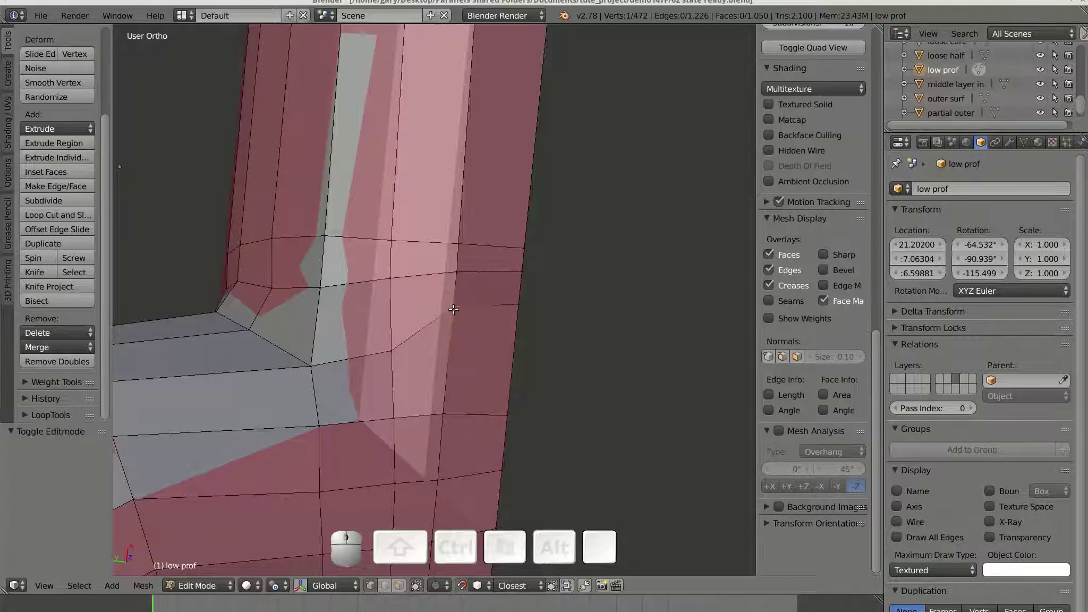
{"action": "key", "text": "g"}
{"action": "left_click", "coordinate": [480, 315]}
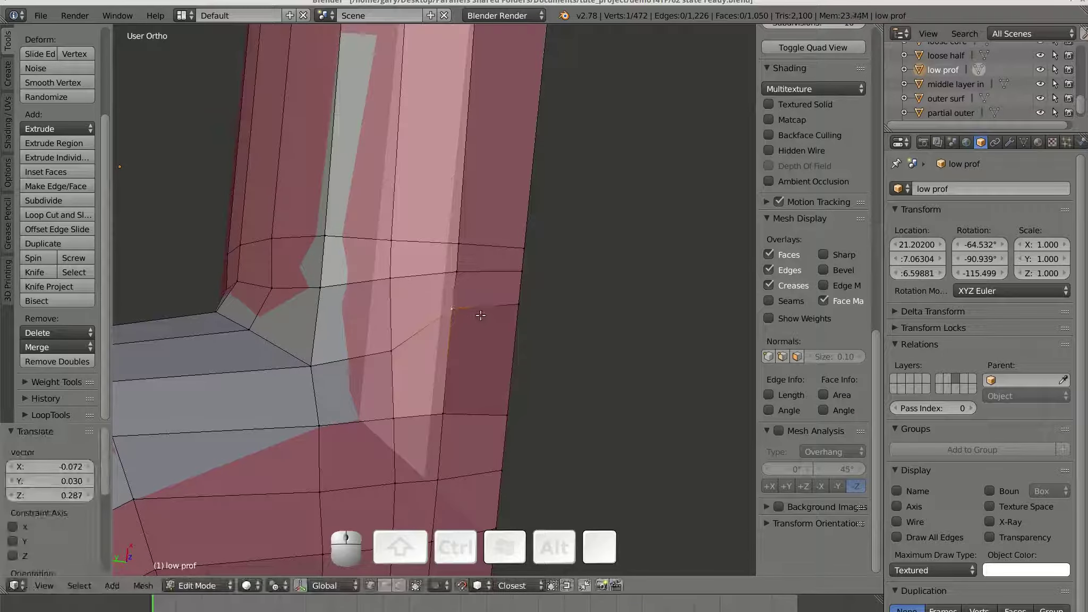
{"action": "right_click", "coordinate": [517, 306]}
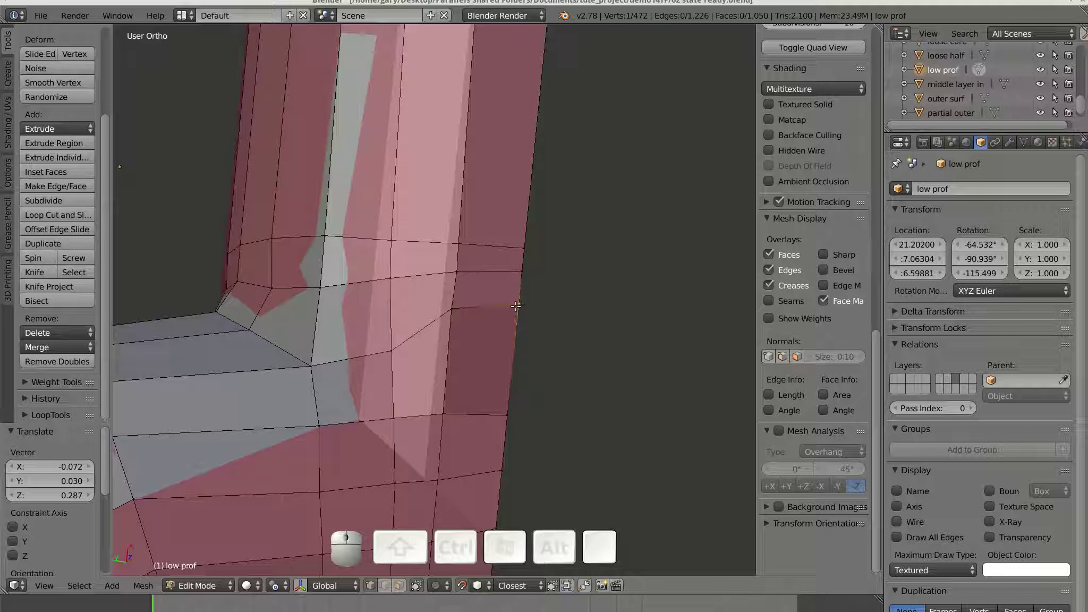
{"action": "key", "text": "g"}
{"action": "left_click", "coordinate": [517, 306]}
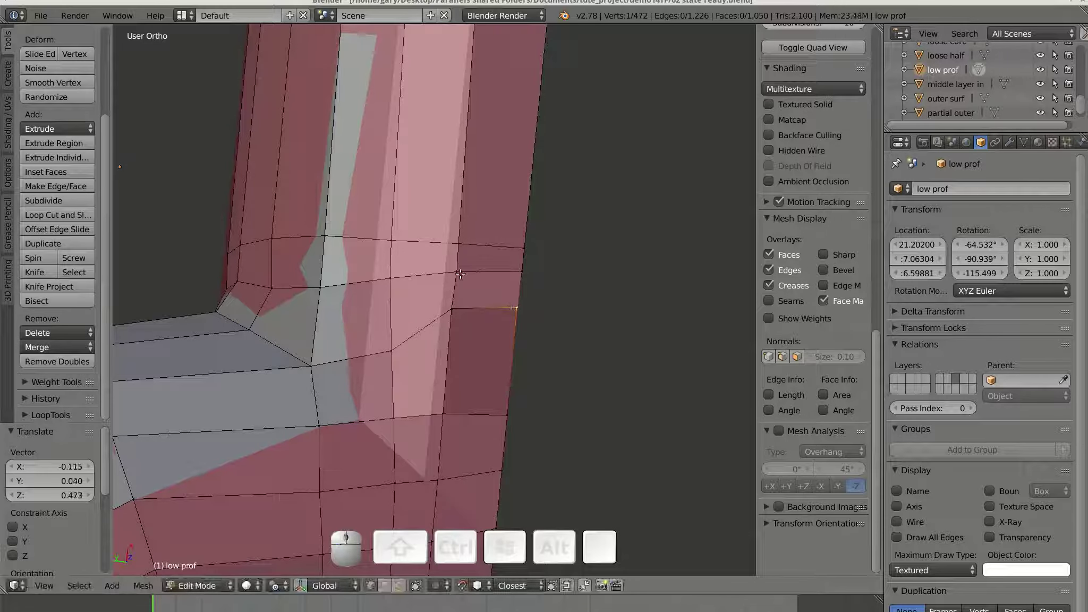
{"action": "right_click", "coordinate": [460, 273]}
{"action": "key", "text": "g"}
{"action": "left_click", "coordinate": [451, 275]}
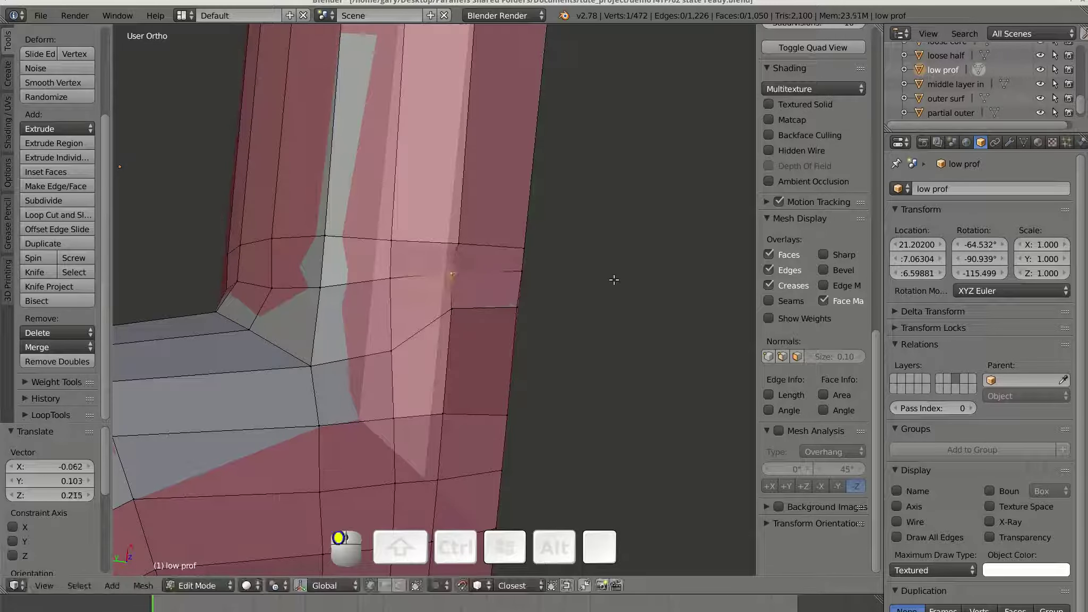
{"action": "key", "text": "g"}
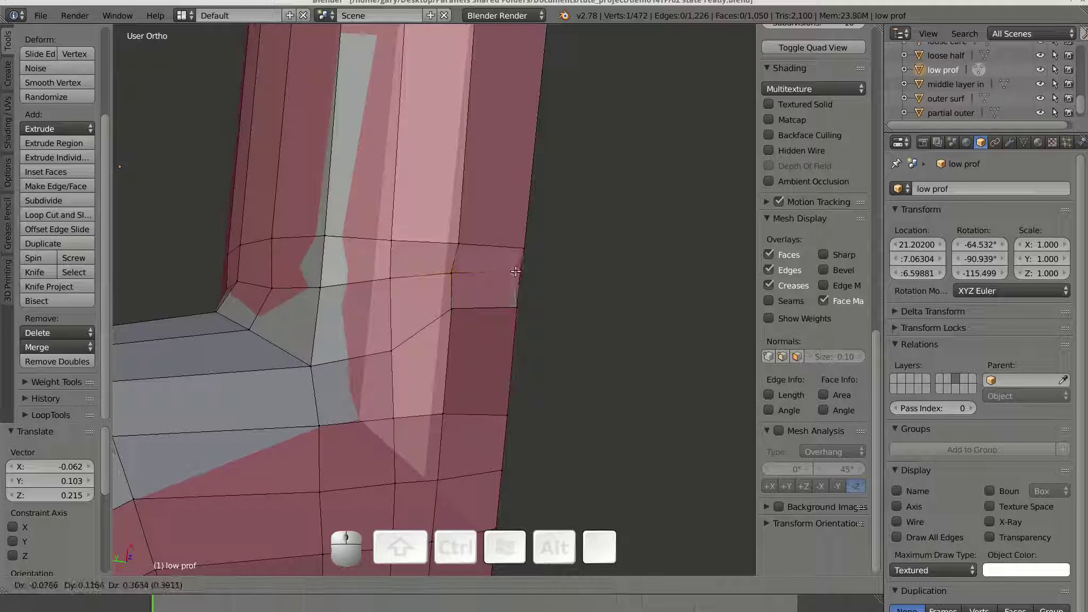
{"action": "left_click", "coordinate": [517, 273]}
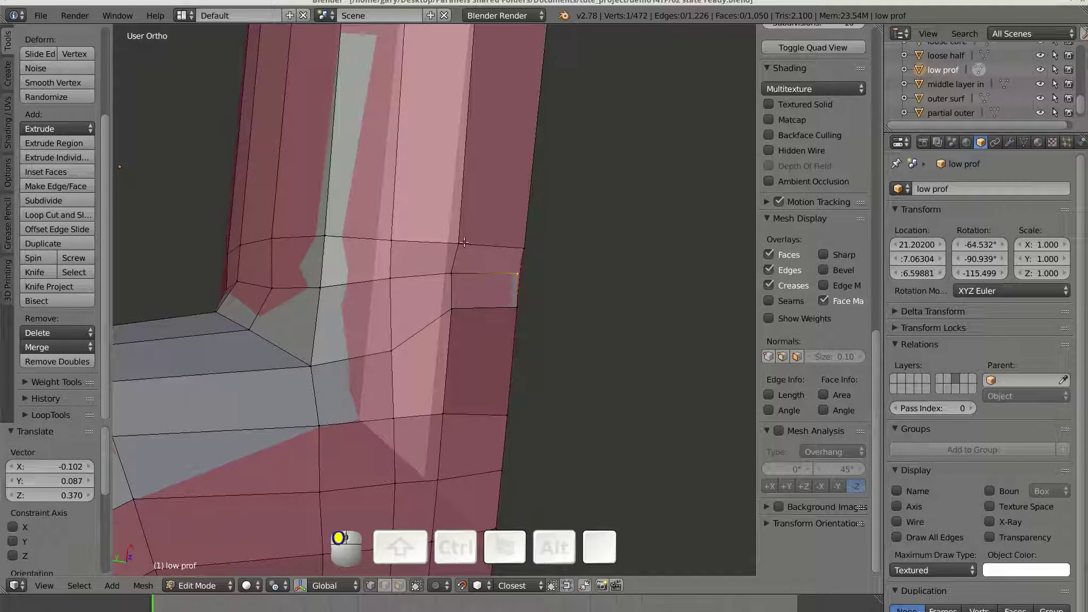
Step: Snap the remaining outer-edge and lower vertices onto the outer surface and check the result
{"action": "left_click", "coordinate": [464, 242]}
{"action": "key", "text": "g"}
{"action": "left_click", "coordinate": [565, 243]}
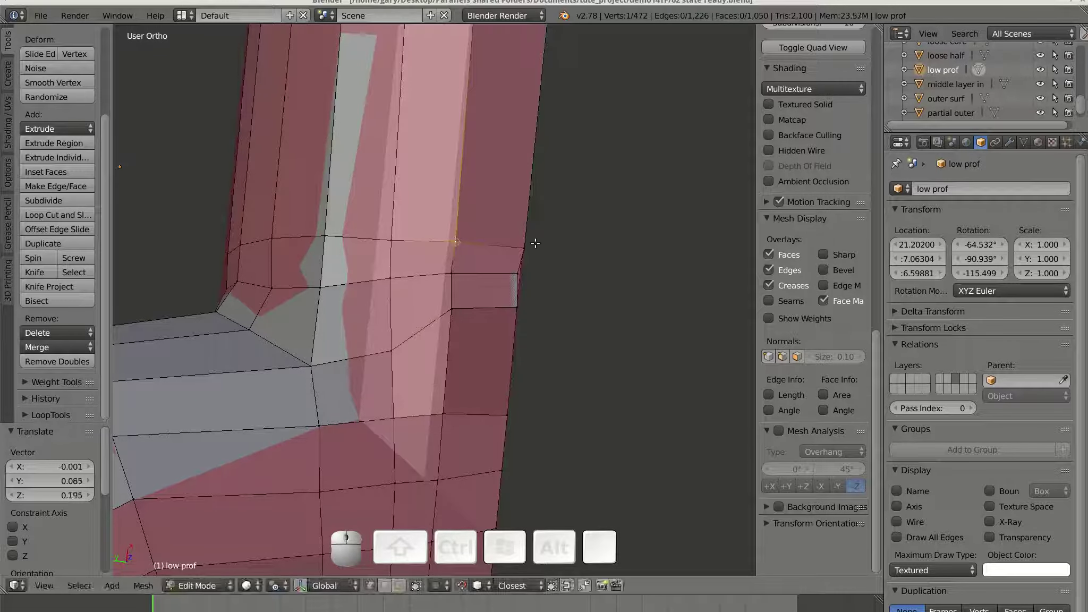
{"action": "key", "text": "g"}
{"action": "left_click", "coordinate": [520, 248]}
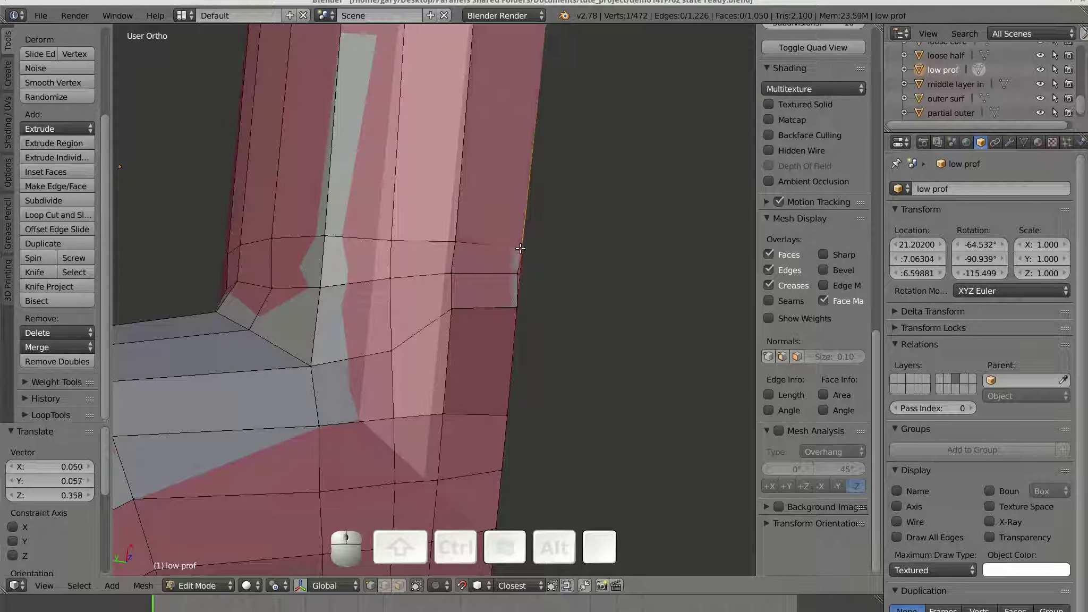
{"action": "left_click", "coordinate": [445, 414]}
{"action": "key", "text": "g"}
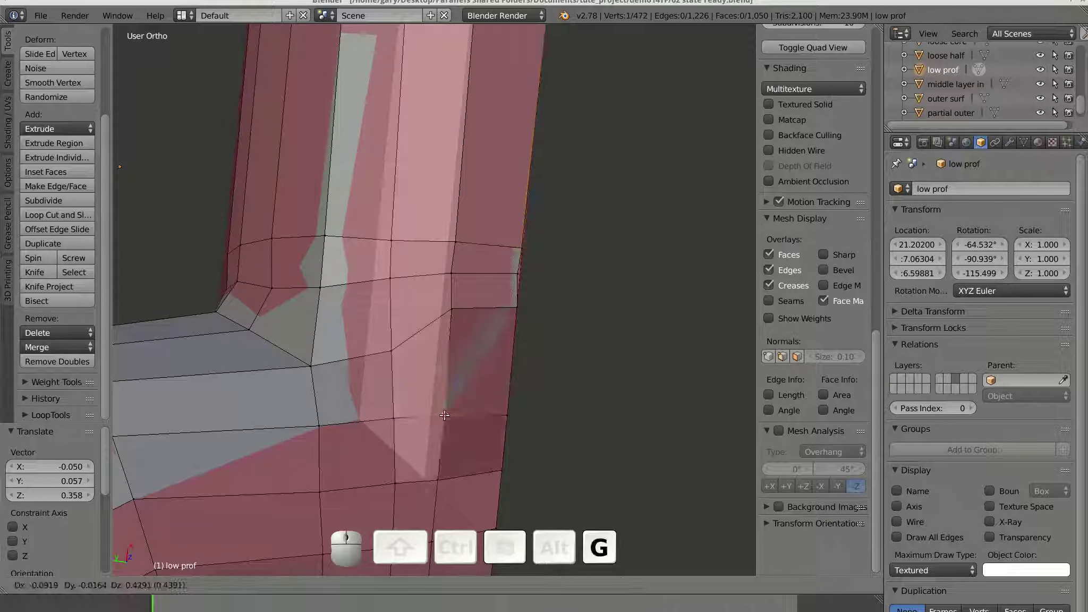
{"action": "left_click", "coordinate": [466, 415]}
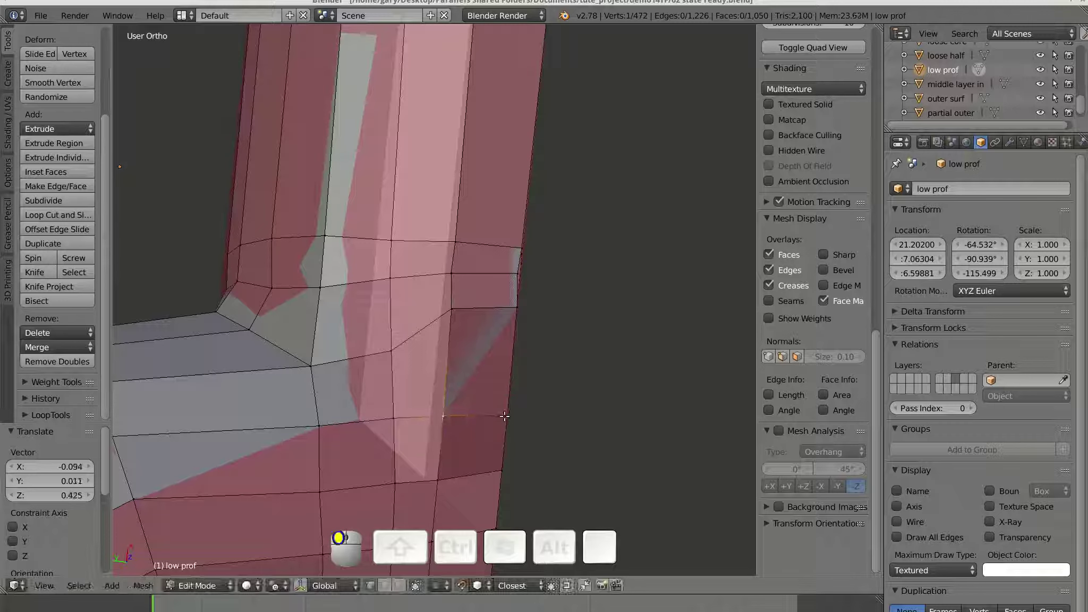
{"action": "key", "text": "g"}
{"action": "left_click", "coordinate": [504, 418]}
{"action": "middle_click_drag", "start_coordinate": [503, 418], "coordinate": [583, 381]}
Step: Inspect the high prof mesh in Edit Mode, viewed diagonally
{"action": "key", "text": "Tab"}
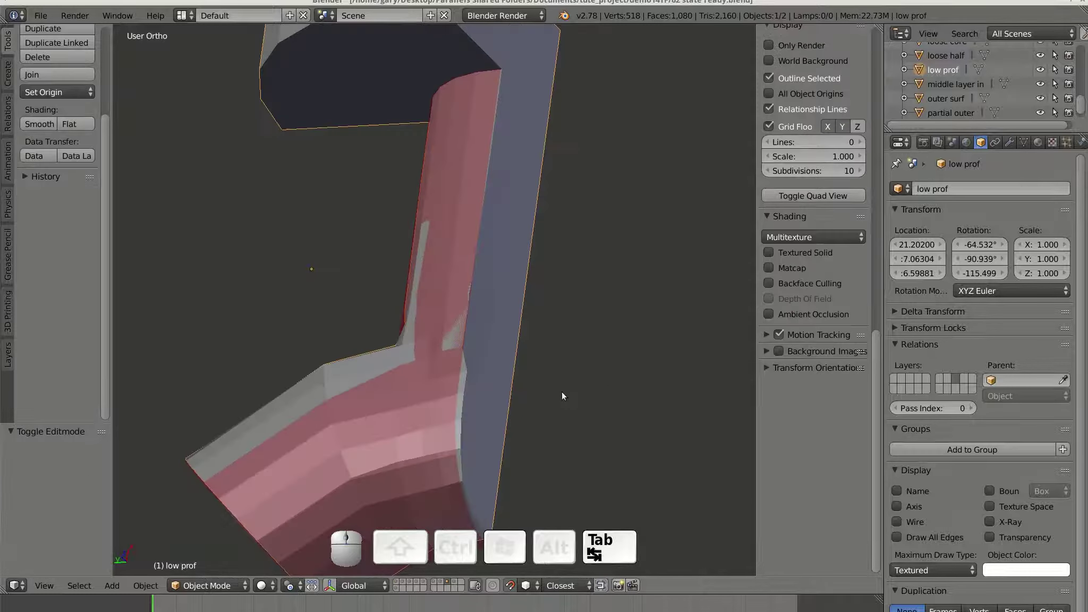
{"action": "scroll", "coordinate": [486, 420], "scroll_direction": "down", "scroll_amount": 3}
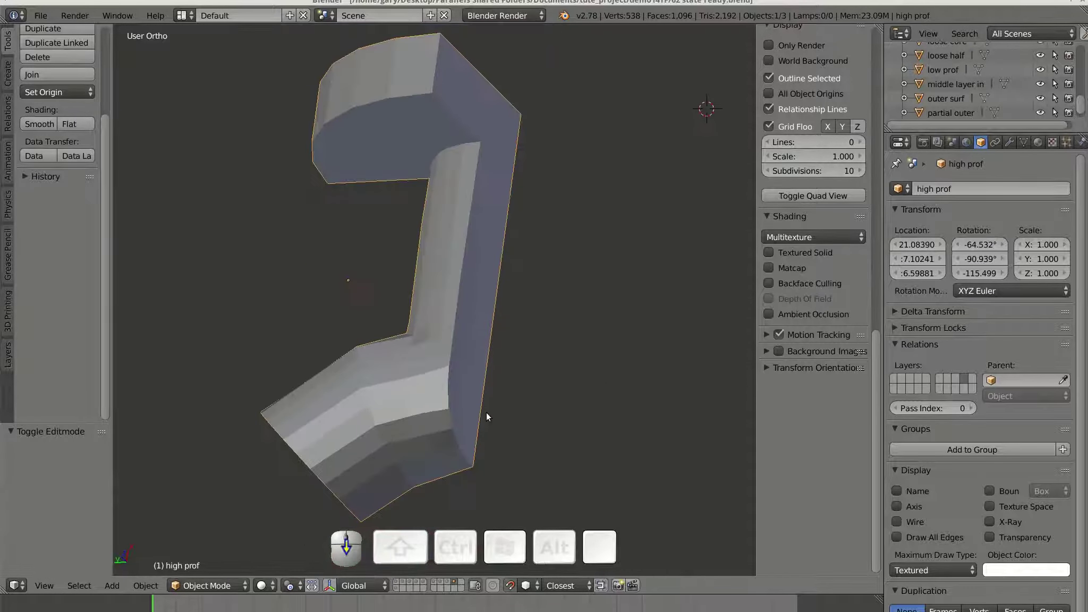
{"action": "right_click", "coordinate": [462, 411]}
{"action": "key", "text": "Tab"}
{"action": "middle_click_drag", "start_coordinate": [462, 411], "coordinate": [420, 394]}
{"action": "key", "text": "Tab"}
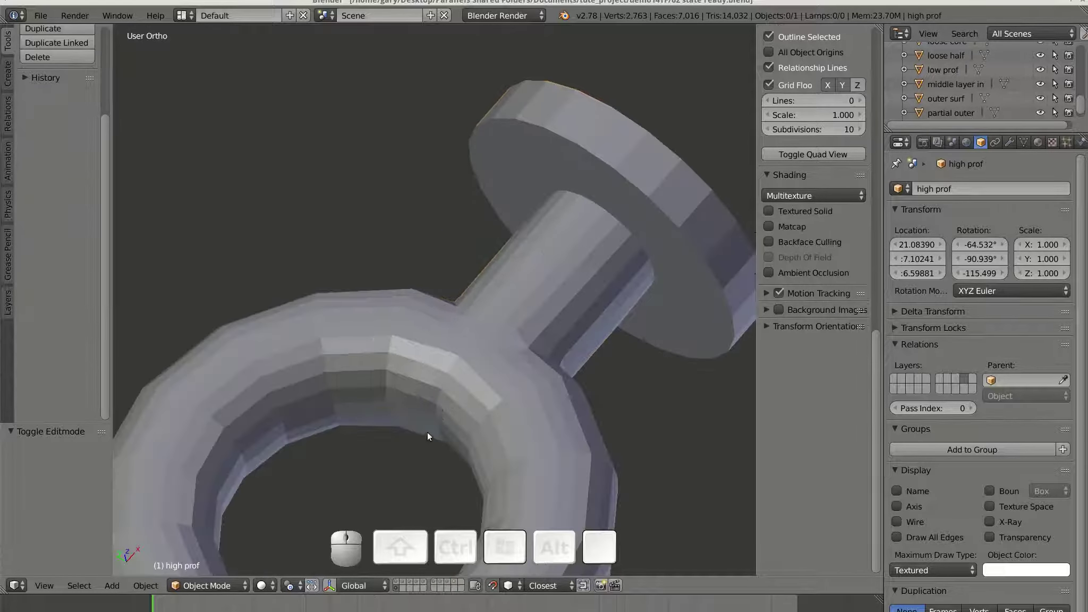
Step: Inspect the joined connector's mesh in Edit Mode
{"action": "key", "text": "Tab"}
{"action": "middle_click_drag", "start_coordinate": [449, 398], "coordinate": [532, 372], "text": "shift"}
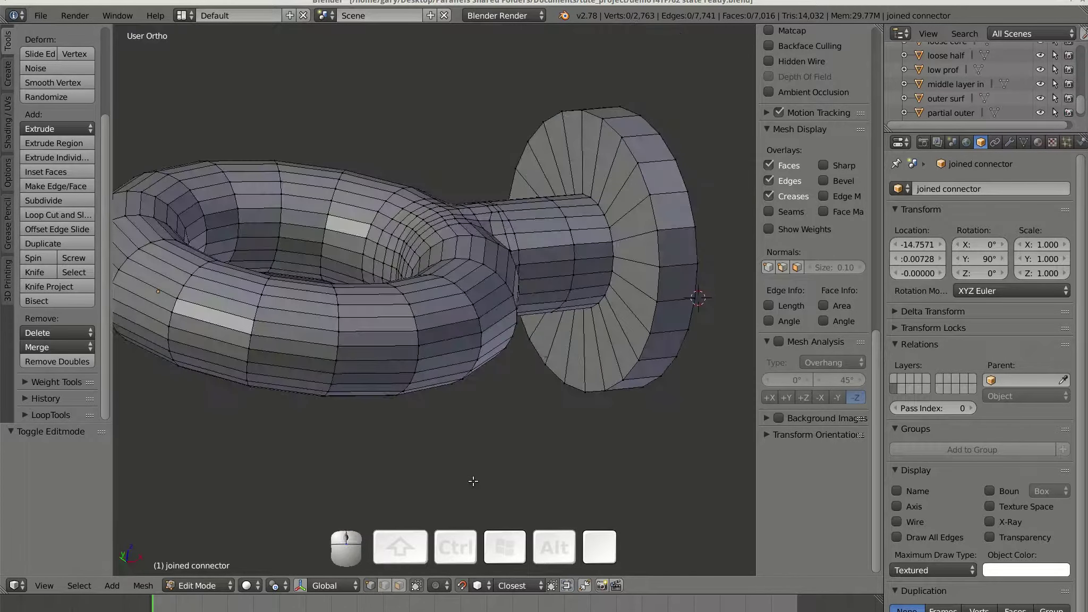
{"action": "key", "text": "Tab"}
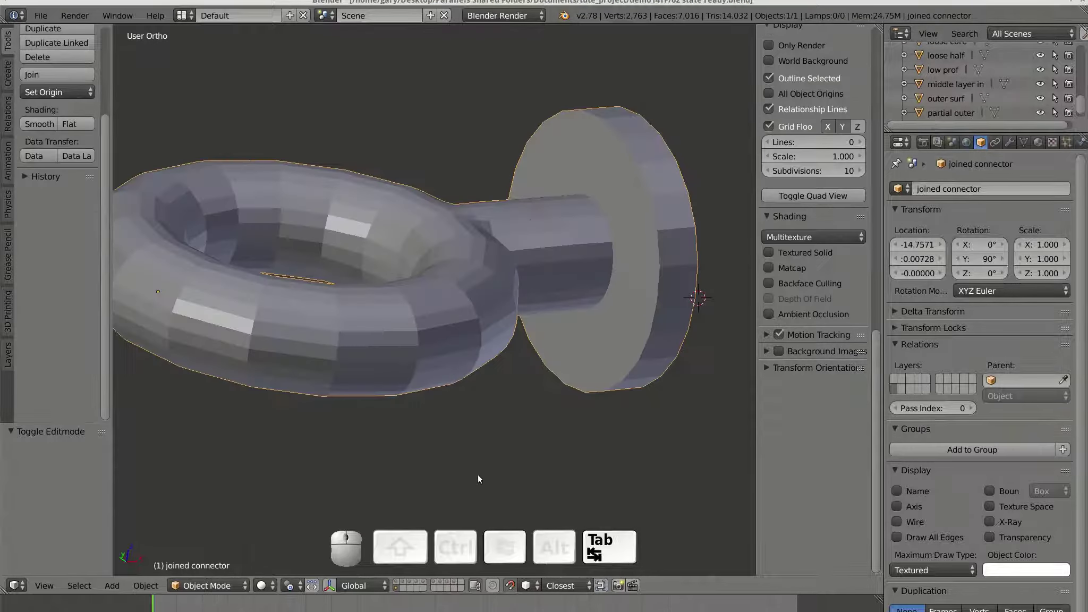
Step: Show the bracket parts layer and open the high prof mesh in Edit Mode
{"action": "left_click", "coordinate": [452, 581]}
{"action": "right_click", "coordinate": [449, 249]}
{"action": "middle_click_drag", "start_coordinate": [449, 246], "coordinate": [572, 258], "text": "shift"}
{"action": "scroll", "coordinate": [449, 351], "scroll_direction": "up", "scroll_amount": 2}
{"action": "key", "text": "Tab"}
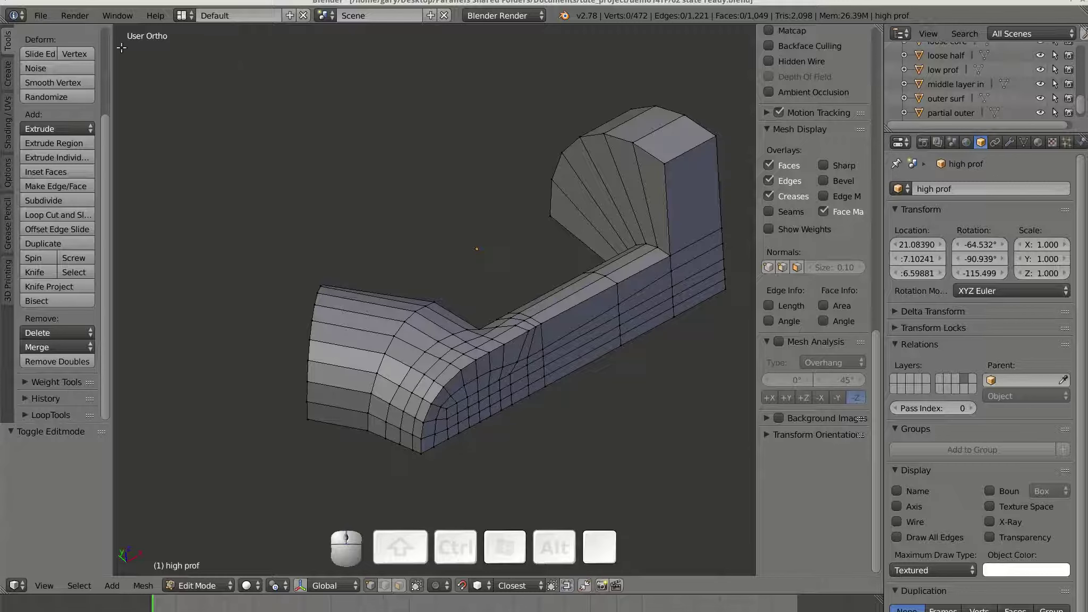
Step: Export high prof as Stanford PLY without UVs into the gmsh-2.14.0-Linux folder
{"action": "left_click", "coordinate": [40, 16]}
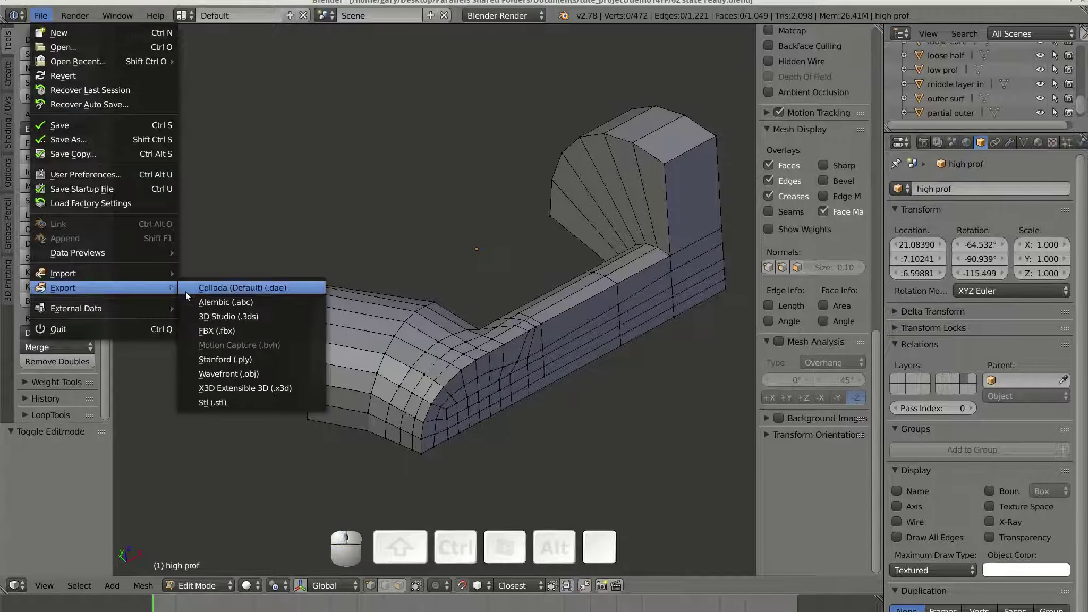
{"action": "left_click", "coordinate": [232, 361]}
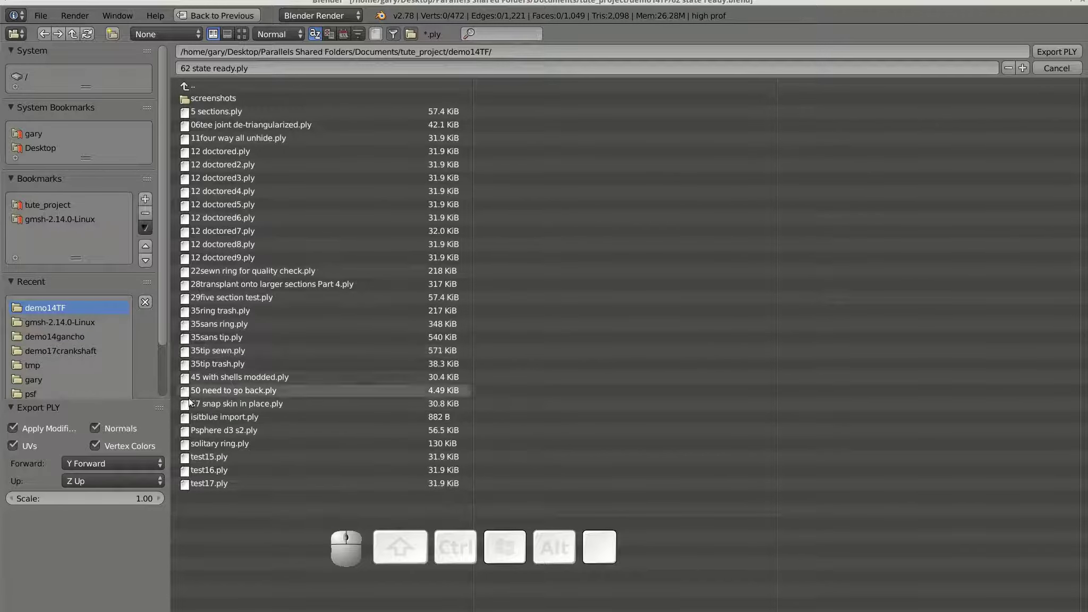
{"action": "left_click", "coordinate": [35, 445]}
{"action": "double_click", "coordinate": [56, 321]}
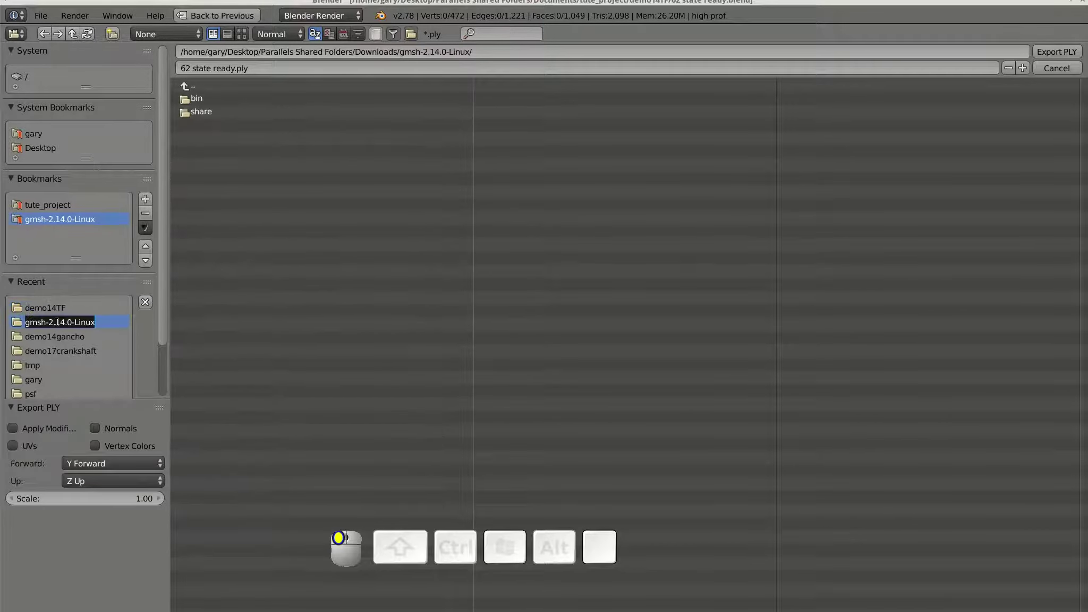
{"action": "left_click", "coordinate": [1055, 54]}
{"action": "left_click", "coordinate": [1055, 54]}
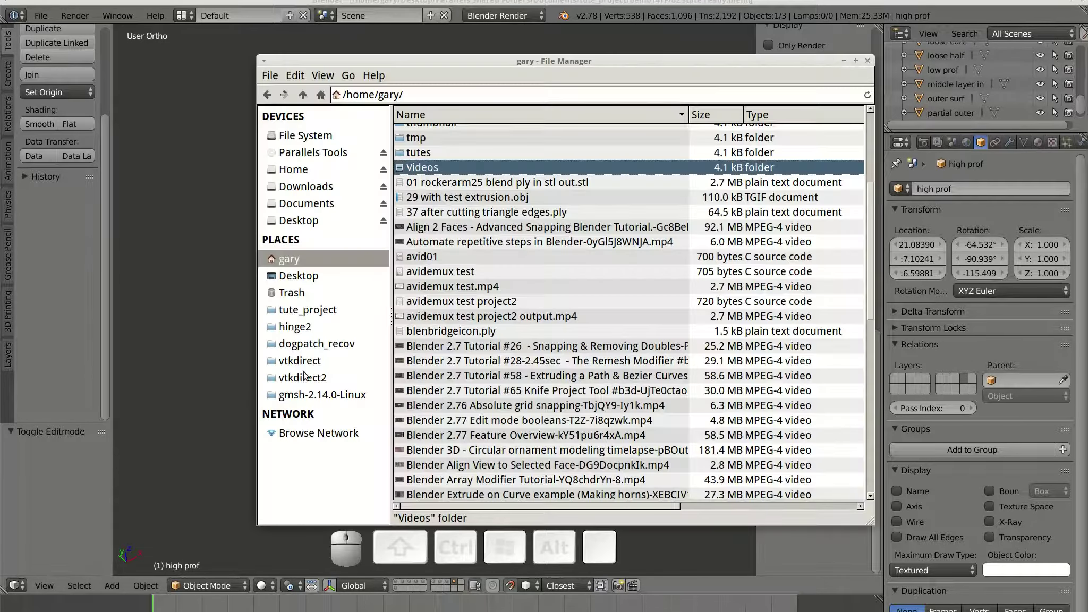
Step: Launch Blenbridge from 170430-01ver1.14, load 62 state ready.ply and convert it to VTK
{"action": "left_click", "coordinate": [303, 375]}
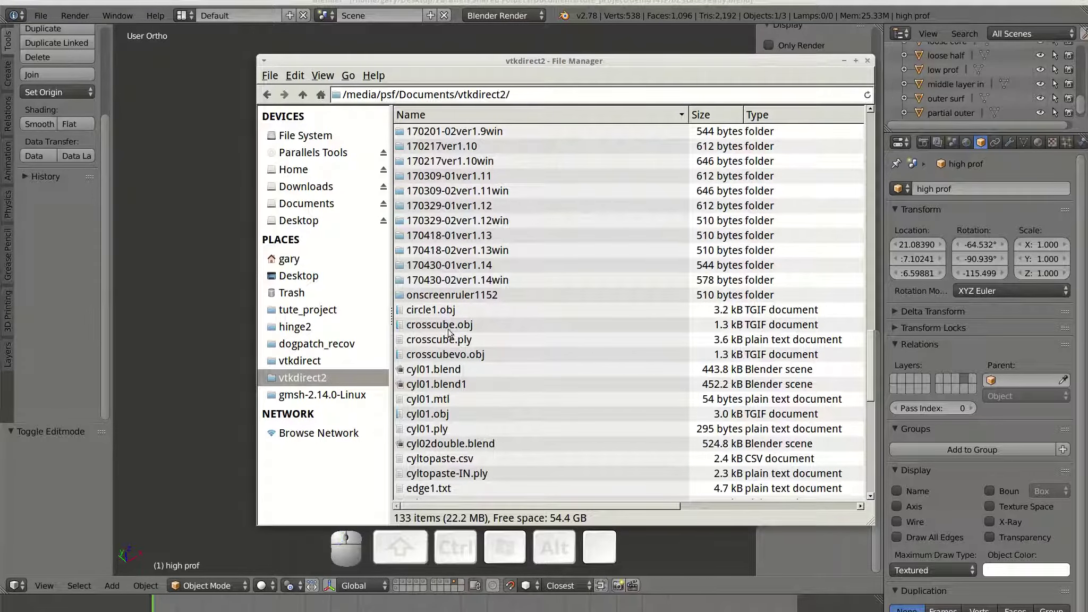
{"action": "double_click", "coordinate": [460, 266]}
{"action": "double_click", "coordinate": [434, 148]}
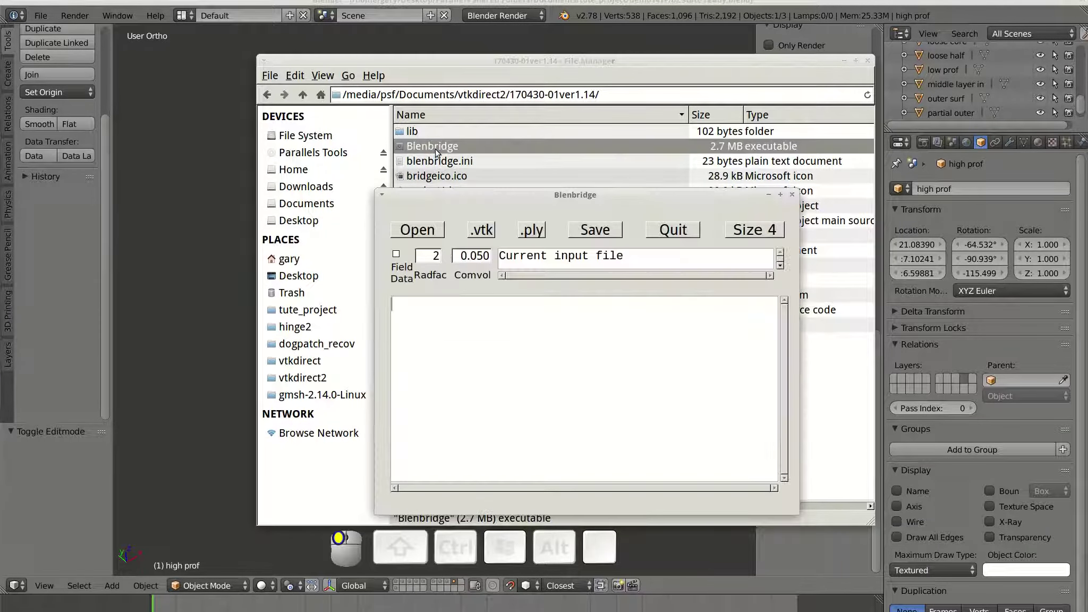
{"action": "left_click", "coordinate": [441, 233]}
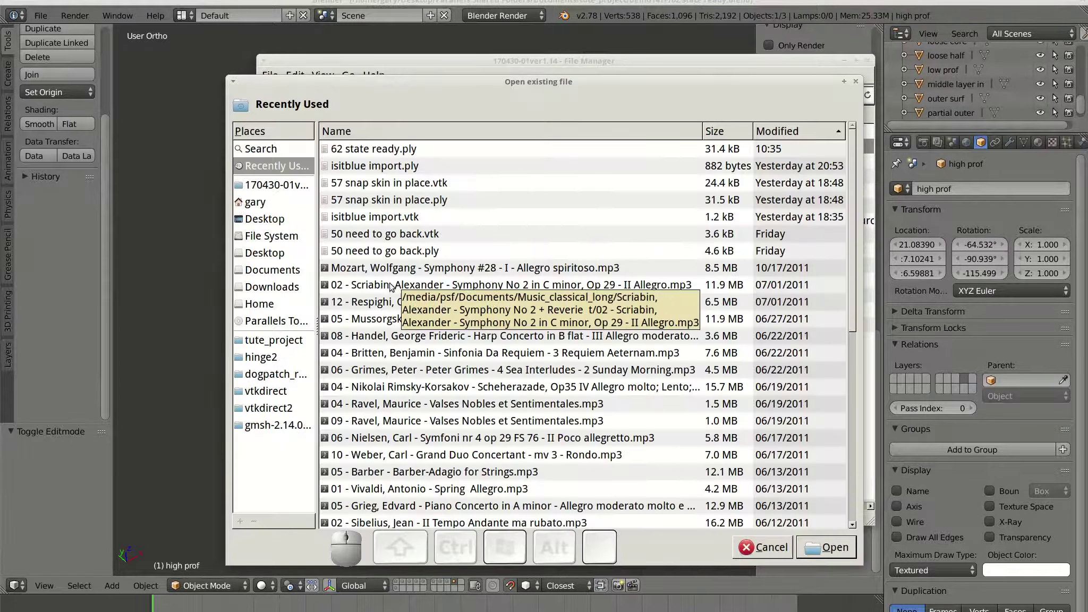
{"action": "left_click", "coordinate": [270, 423]}
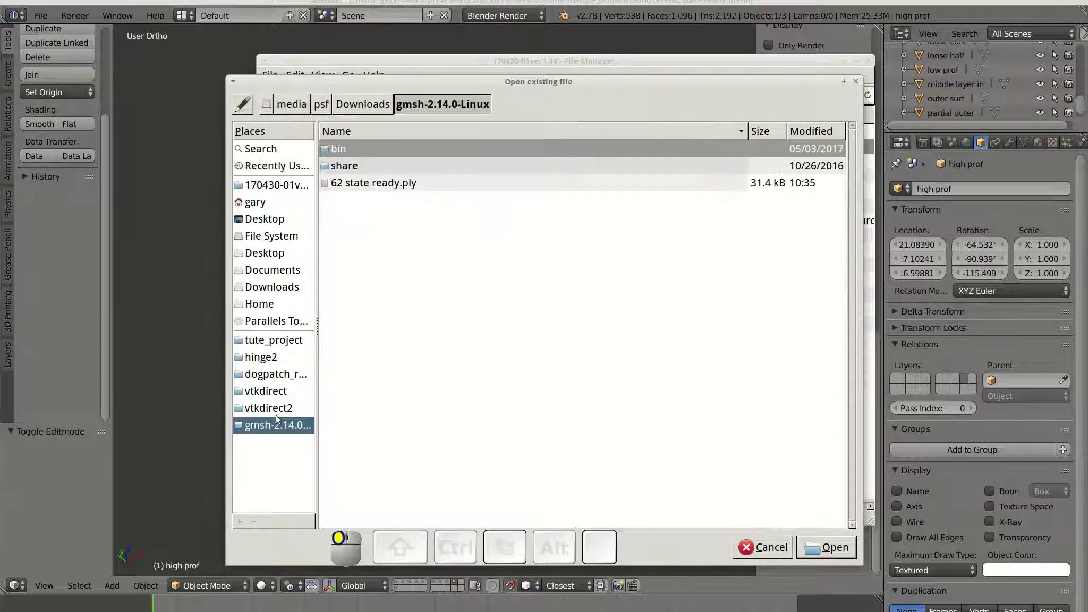
{"action": "left_click", "coordinate": [833, 553]}
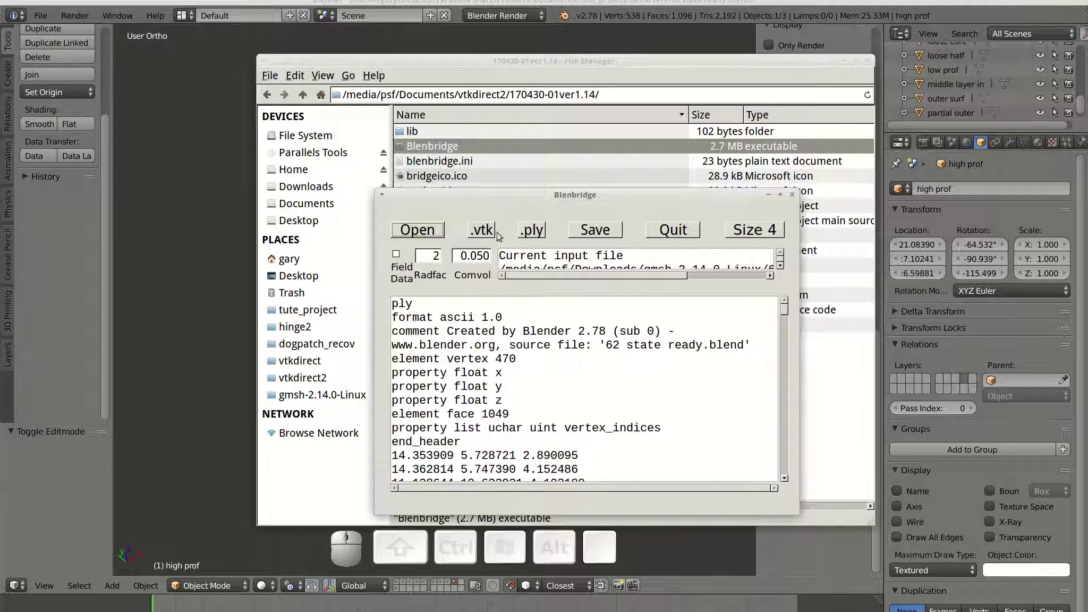
{"action": "left_click", "coordinate": [495, 234]}
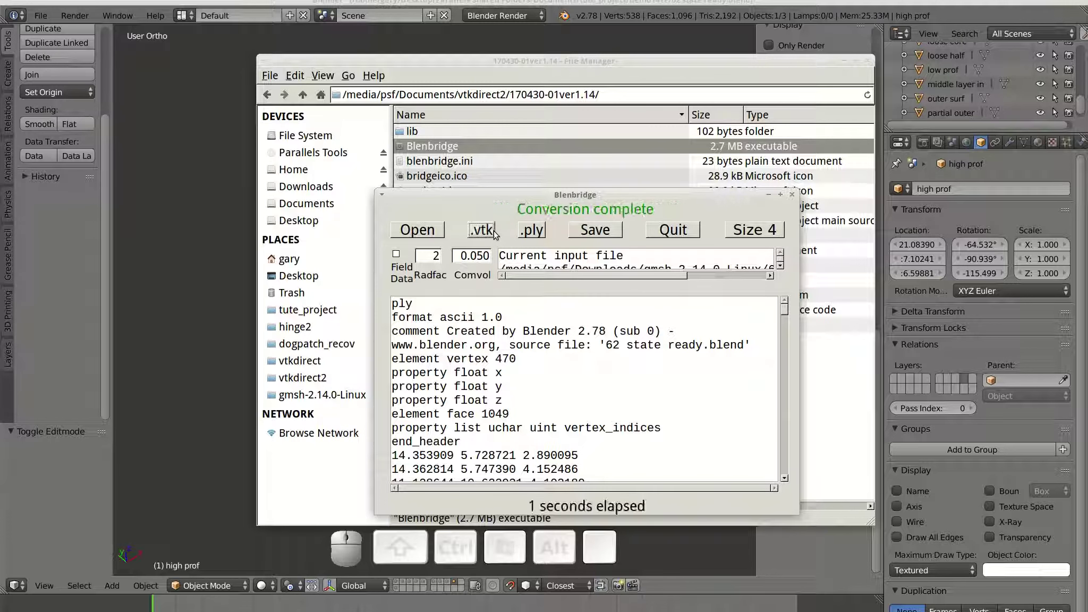
Step: Save the result as 62 state ready.vtk and quit Blenbridge
{"action": "left_click", "coordinate": [595, 230]}
{"action": "left_click", "coordinate": [462, 105]}
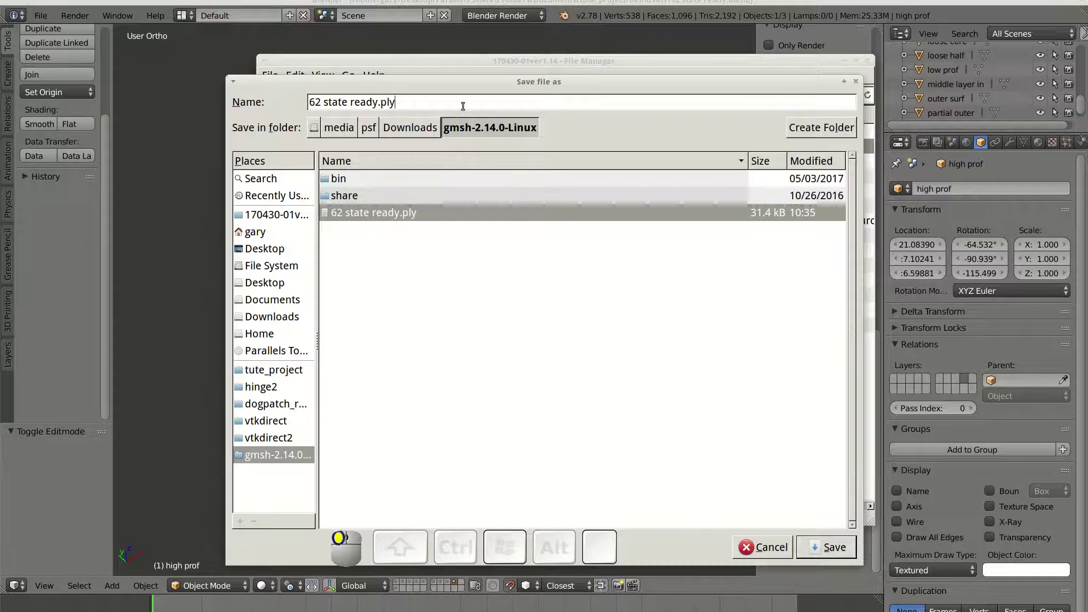
{"action": "key", "text": "BackSpace"}
{"action": "key", "text": "BackSpace"}
{"action": "key", "text": "BackSpace"}
{"action": "type", "text": "vtk"}
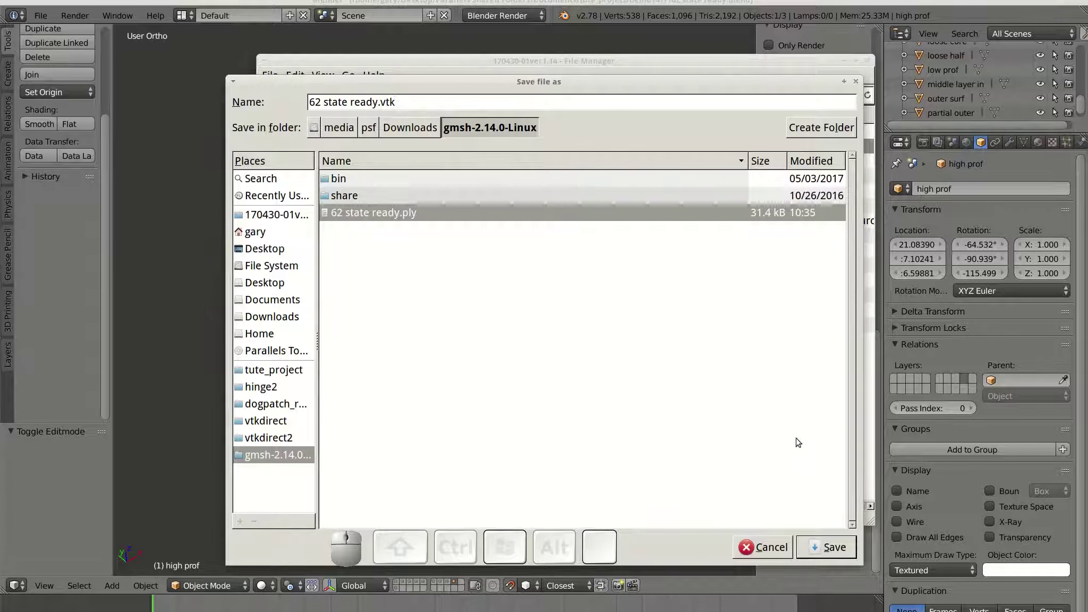
{"action": "left_click", "coordinate": [821, 550]}
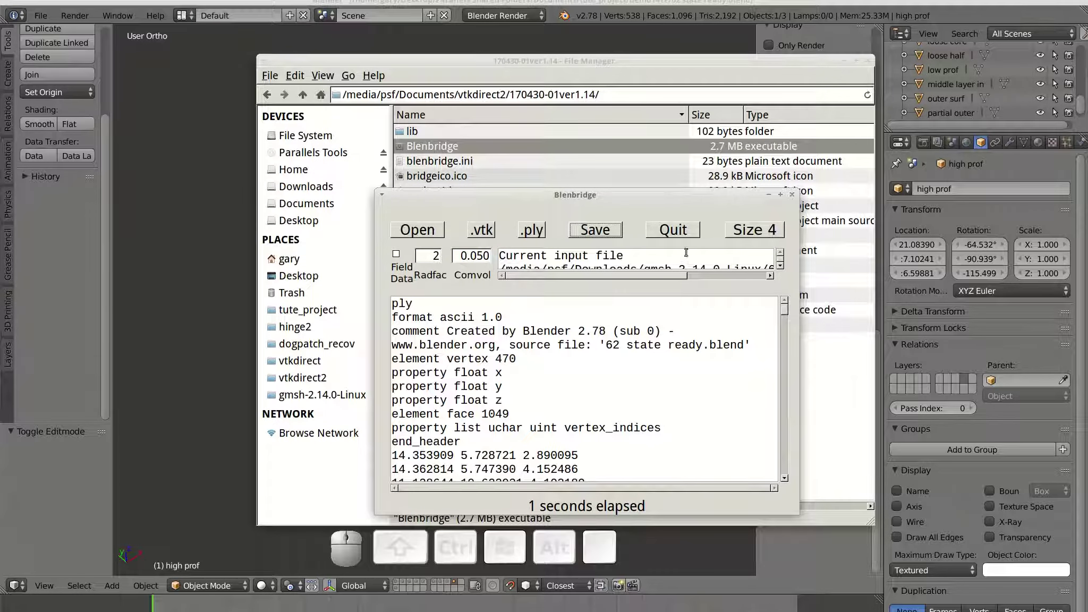
{"action": "left_click", "coordinate": [673, 230]}
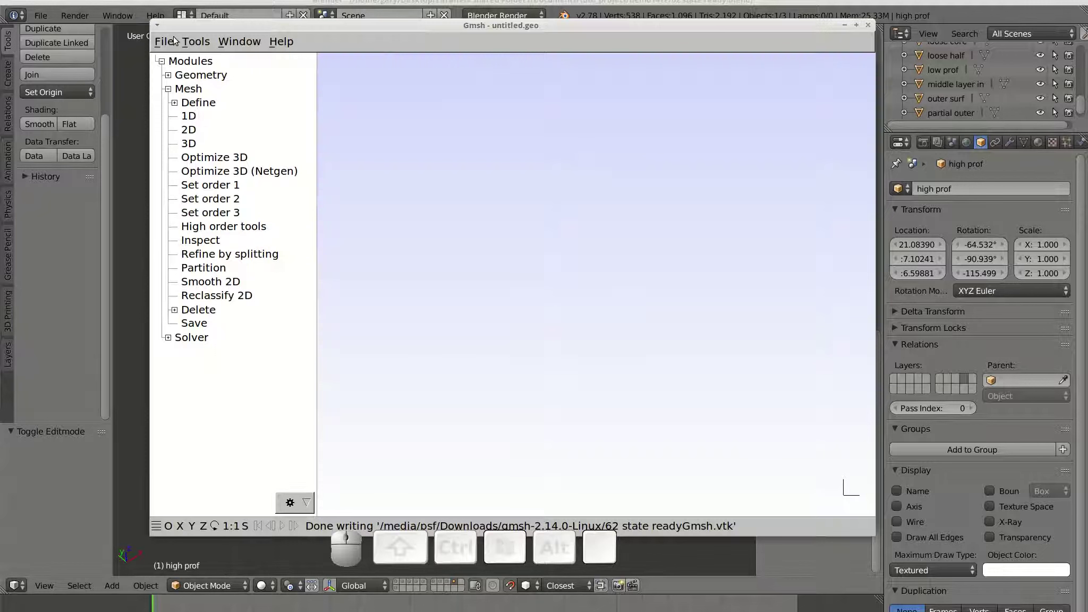
Step: Open 62 state ready.vtk from Gmsh's recent files and generate the 3D mesh
{"action": "left_click", "coordinate": [174, 41]}
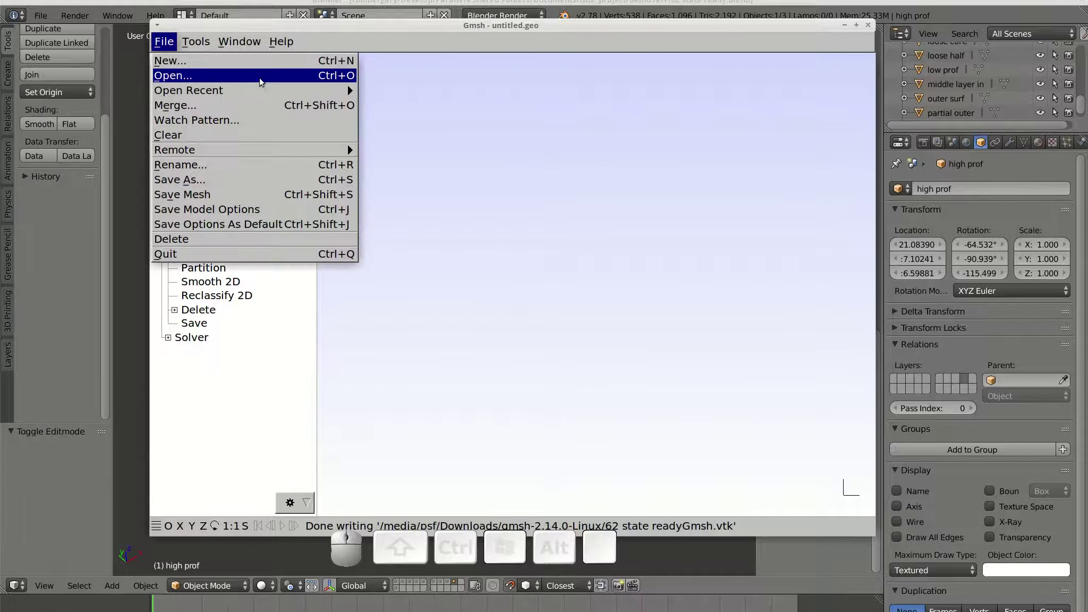
{"action": "mouse_move", "coordinate": [266, 91]}
{"action": "left_click", "coordinate": [460, 105]}
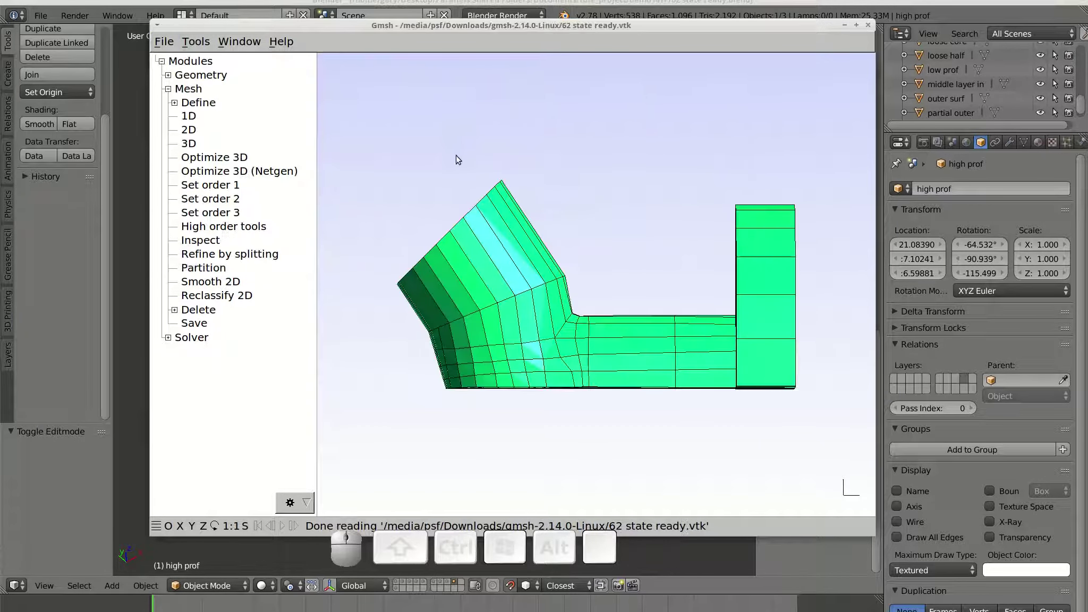
{"action": "left_click", "coordinate": [189, 144]}
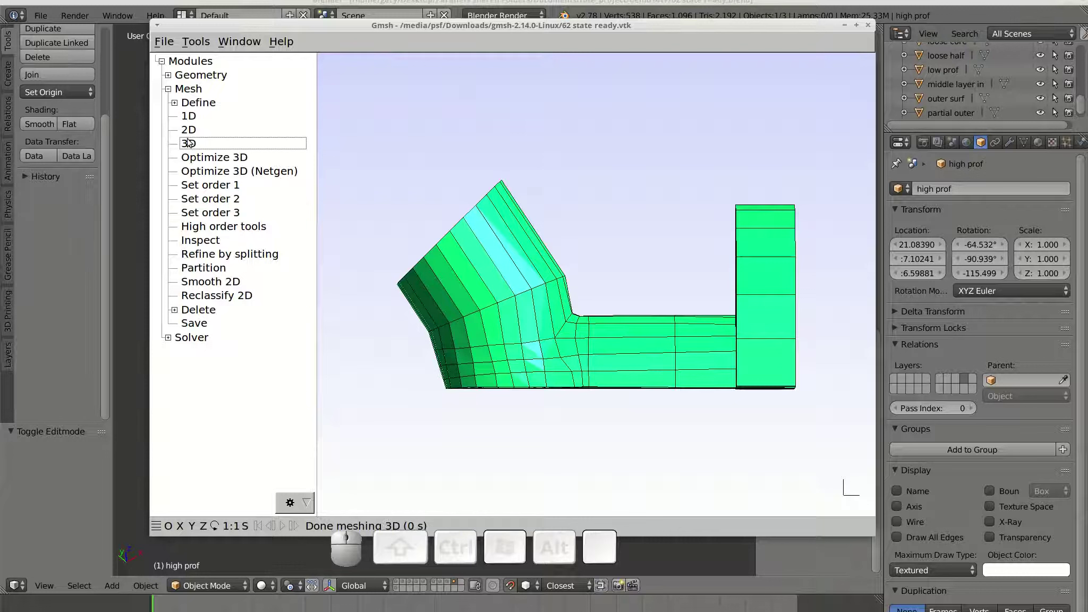
Step: Save the meshed model as 62 state readyGmsh.vtk, then close Gmsh and start ParaView
{"action": "left_click", "coordinate": [166, 43]}
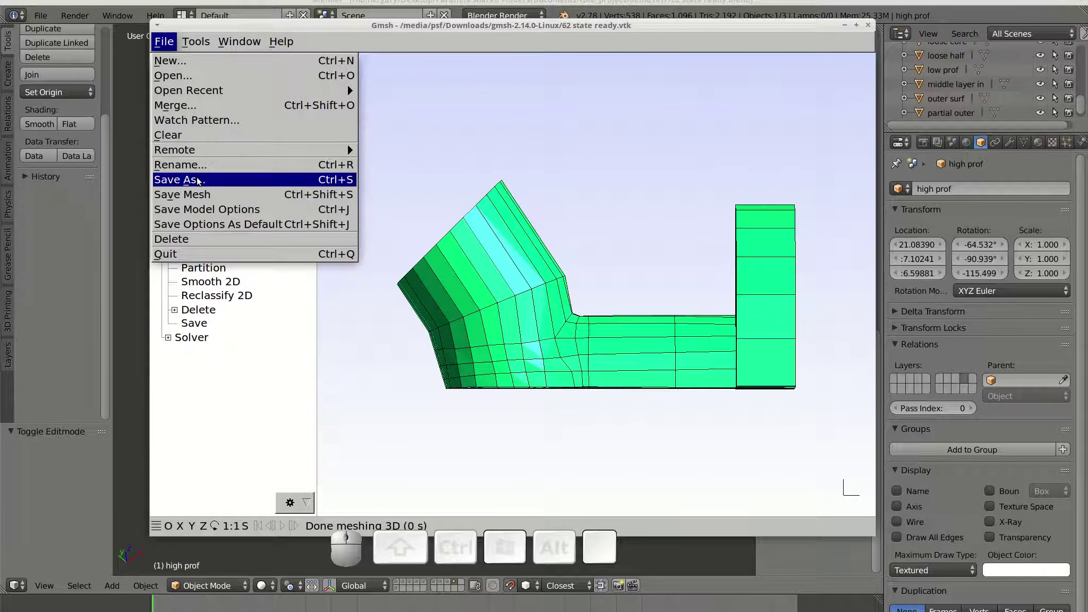
{"action": "left_click", "coordinate": [179, 179]}
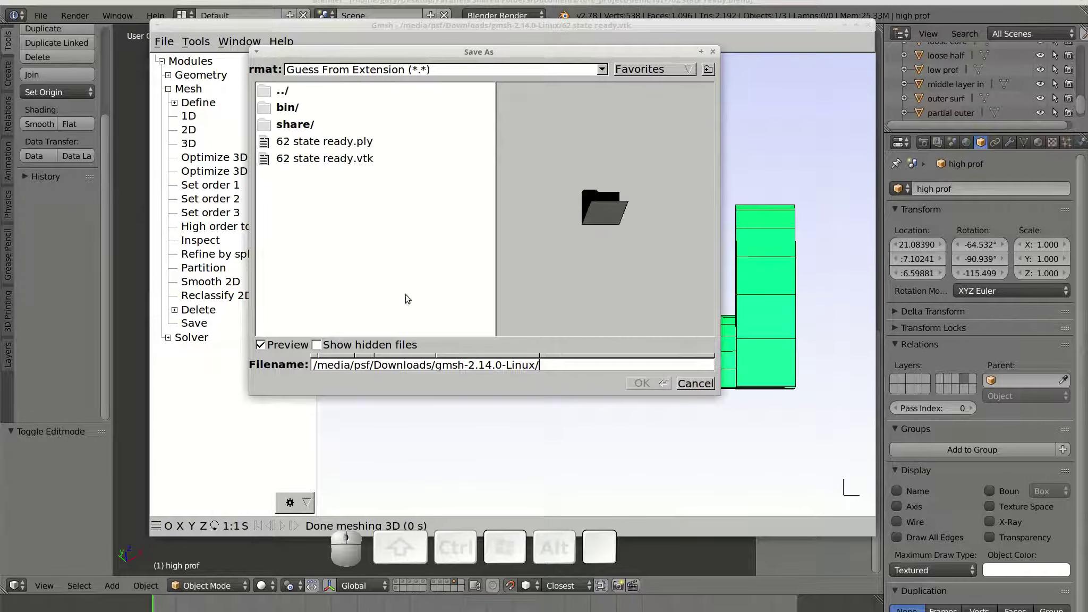
{"action": "left_click", "coordinate": [359, 150]}
{"action": "left_click", "coordinate": [351, 160]}
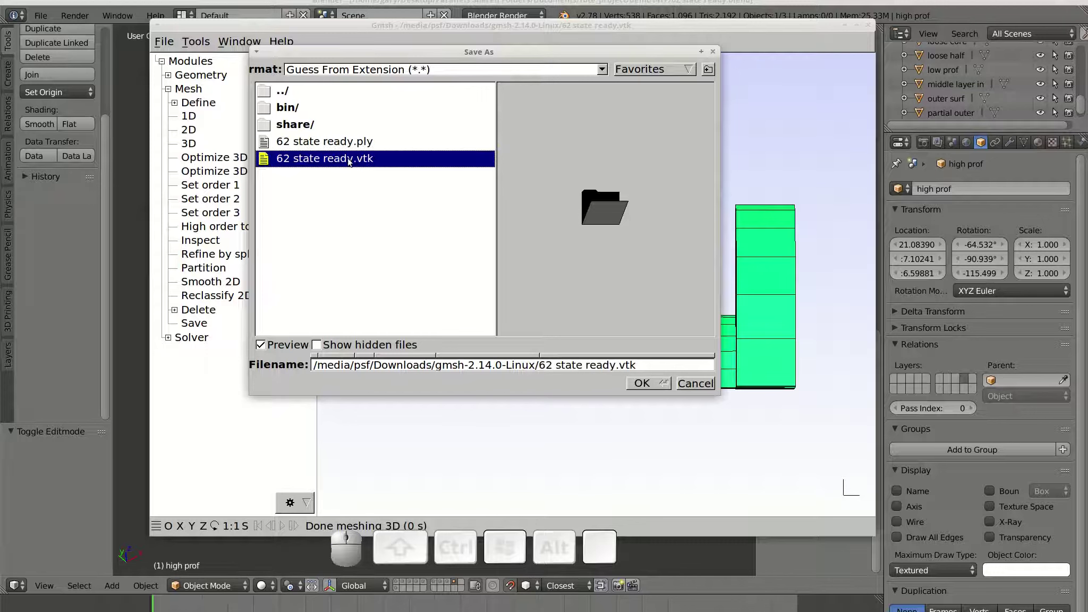
{"action": "left_click", "coordinate": [614, 366]}
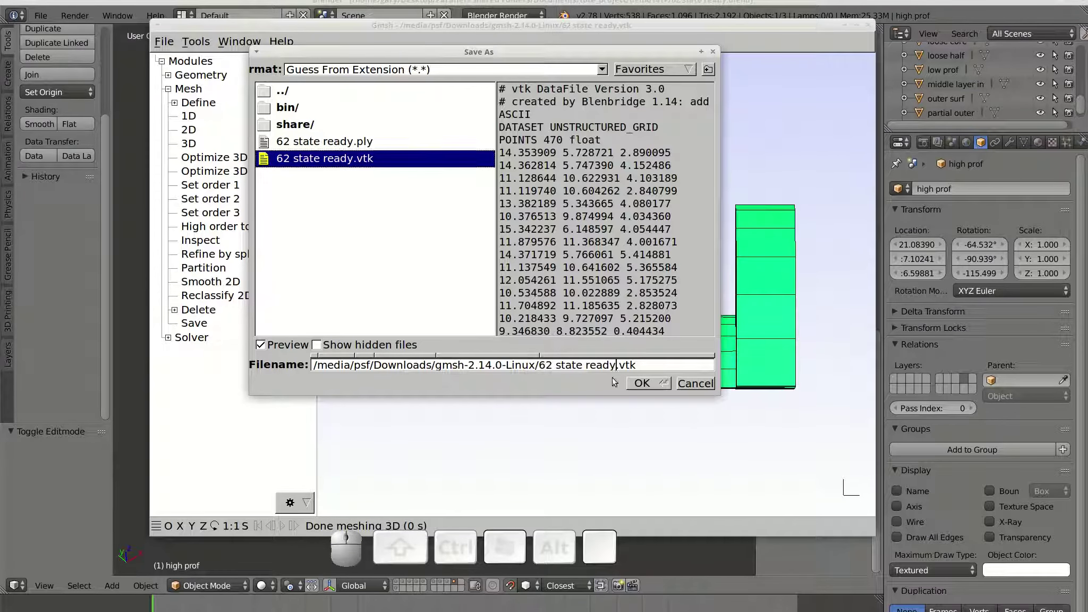
{"action": "type", "text": "_mesh"}
{"action": "left_click", "coordinate": [657, 382]}
{"action": "left_click", "coordinate": [562, 424]}
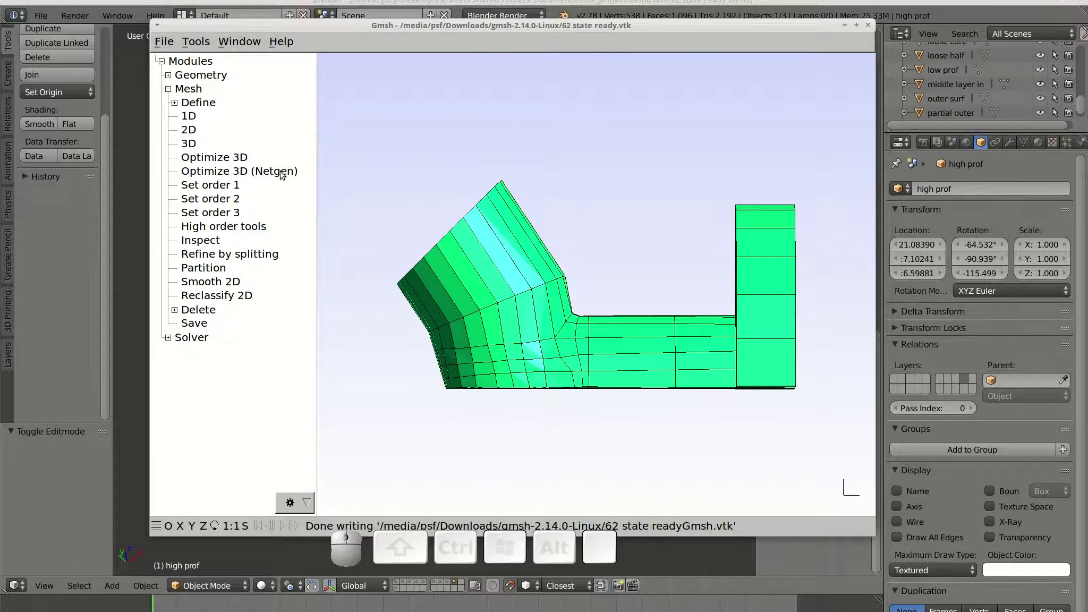
{"action": "left_click", "coordinate": [236, 22]}
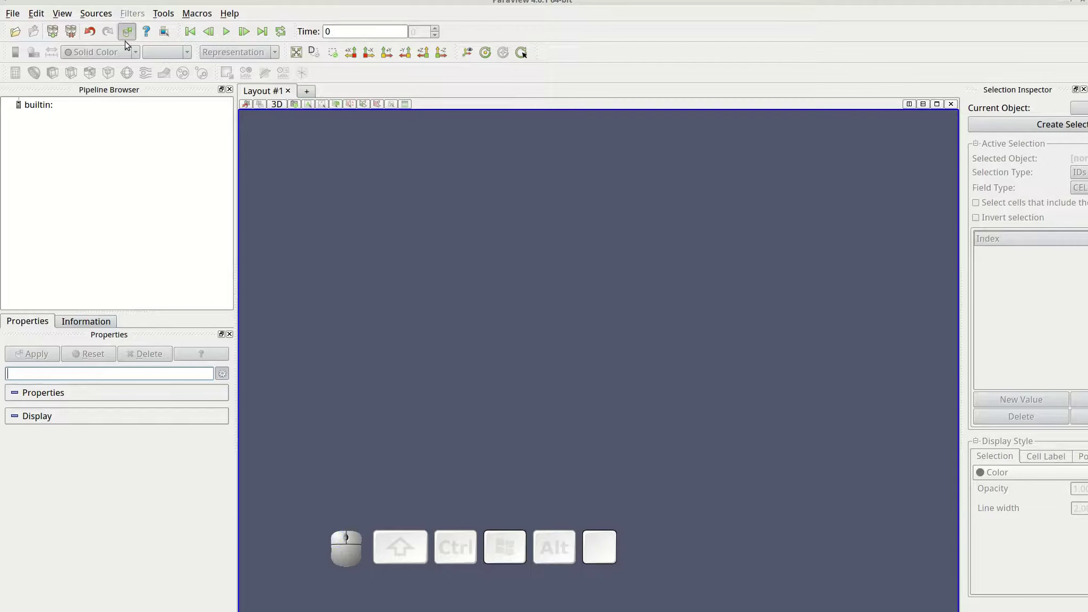
{"action": "left_click", "coordinate": [12, 13]}
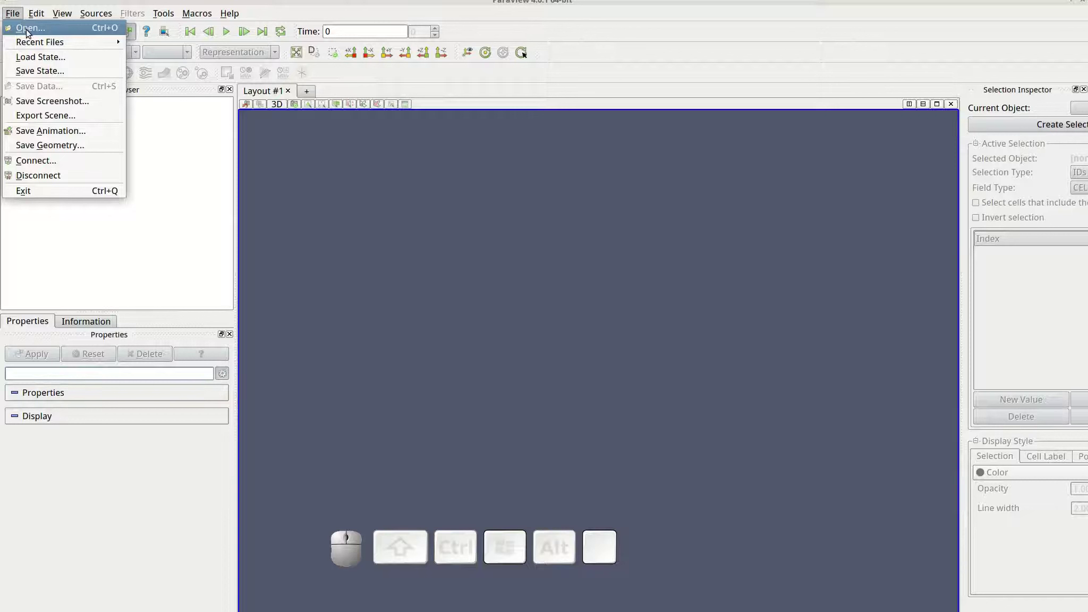
Step: Load 62 state readyGmsh.vtk and display it as semi-transparent Surface With Edges
{"action": "mouse_move", "coordinate": [53, 42]}
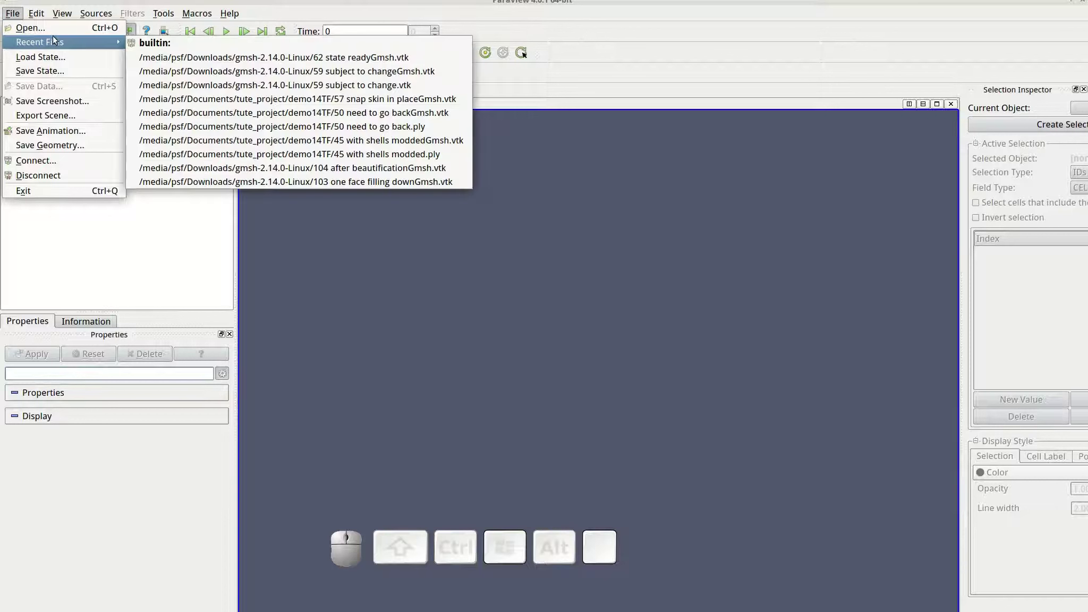
{"action": "left_click", "coordinate": [203, 59]}
{"action": "left_click_drag", "start_coordinate": [577, 418], "coordinate": [368, 394]}
{"action": "left_click", "coordinate": [213, 429]}
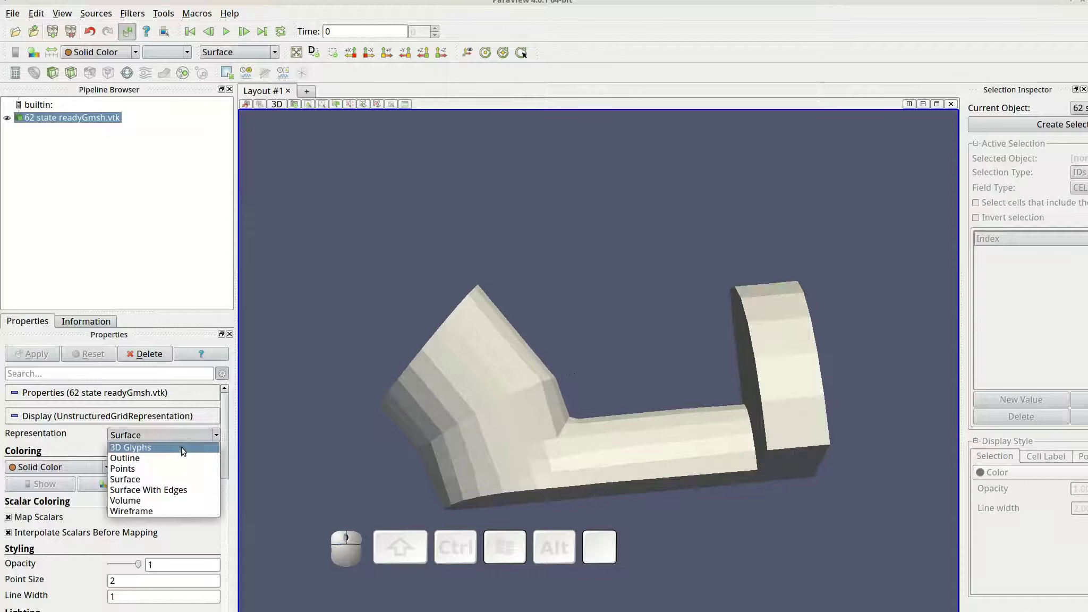
{"action": "left_click", "coordinate": [176, 484]}
{"action": "left_click", "coordinate": [120, 568]}
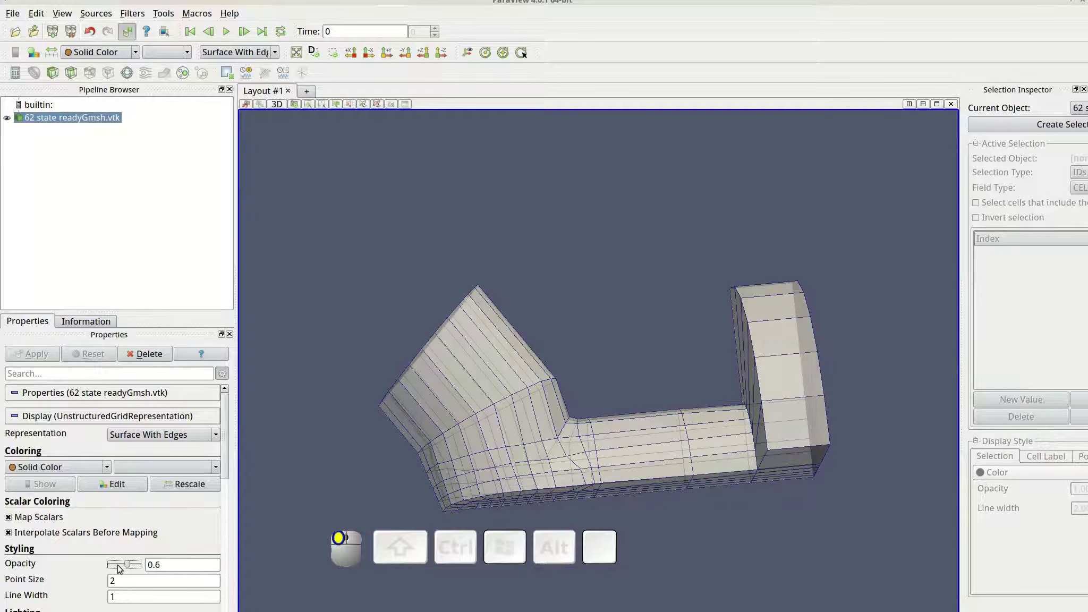
Step: Apply a Mesh Quality filter, showing the Quality legend rescaled to 0.511–1
{"action": "left_click", "coordinate": [132, 14]}
{"action": "mouse_move", "coordinate": [154, 40]}
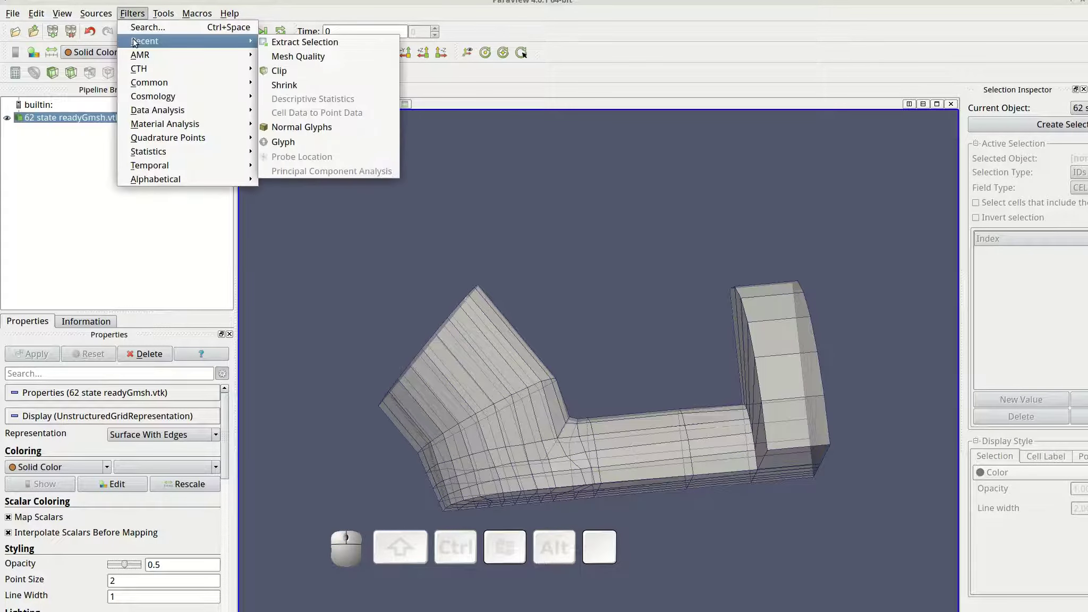
{"action": "left_click", "coordinate": [294, 56]}
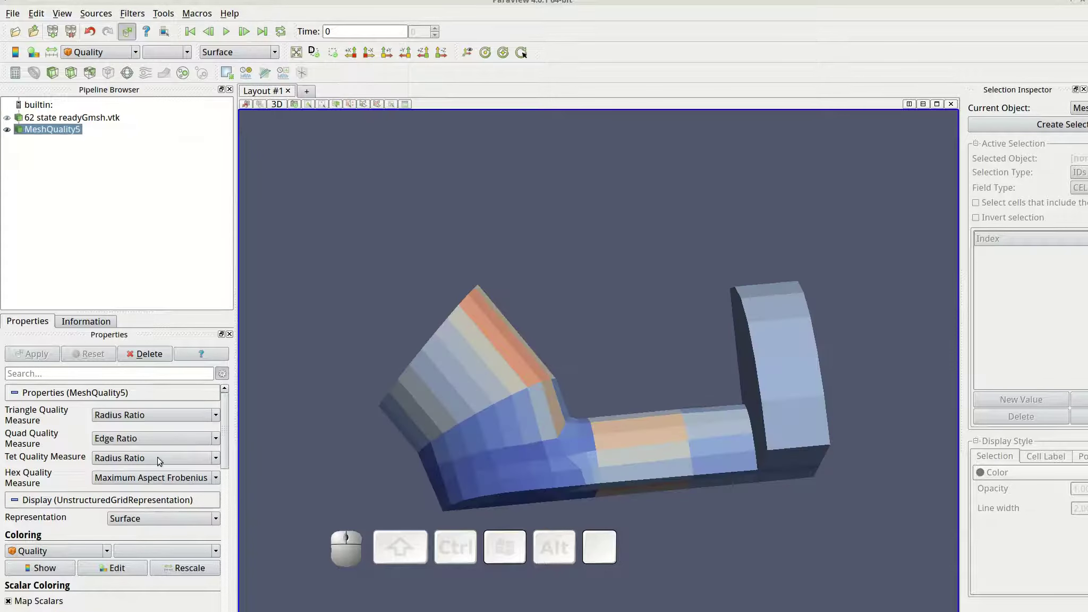
{"action": "scroll", "coordinate": [159, 477], "scroll_direction": "down", "scroll_amount": 4}
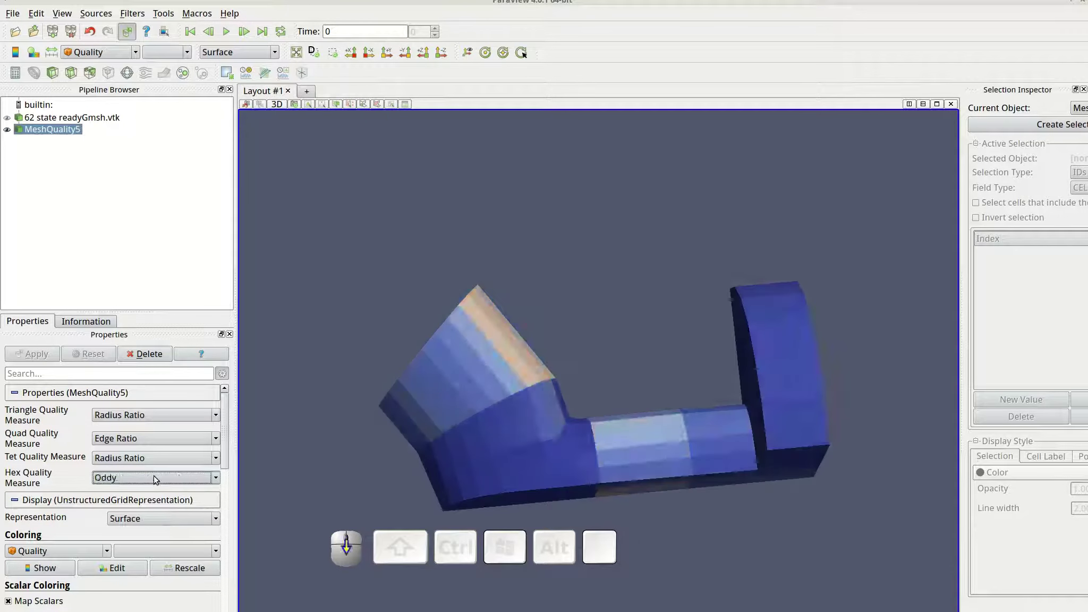
{"action": "left_click", "coordinate": [42, 568]}
{"action": "left_click", "coordinate": [185, 568]}
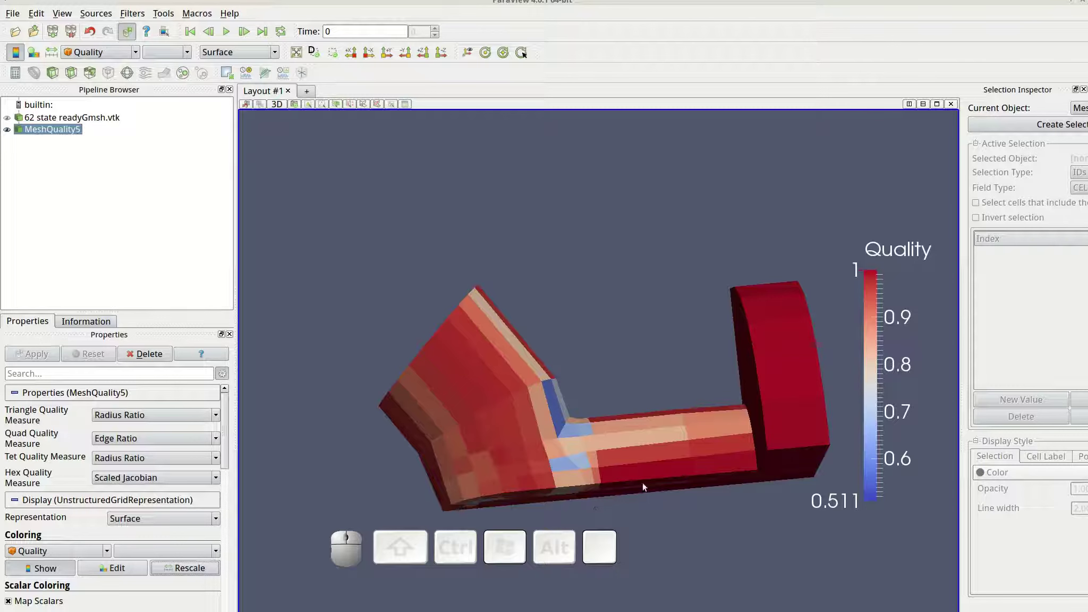
{"action": "left_click_drag", "start_coordinate": [632, 489], "coordinate": [601, 402]}
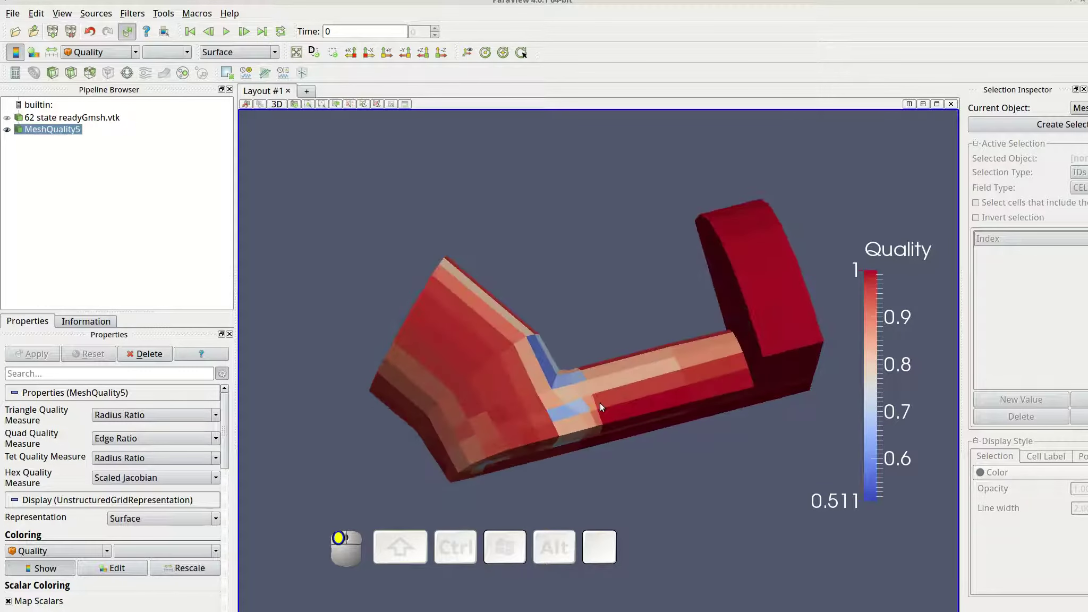
Step: In a new layout's cell-data spreadsheet, sort Quality ascending and select the three worst cells
{"action": "left_click", "coordinate": [307, 93]}
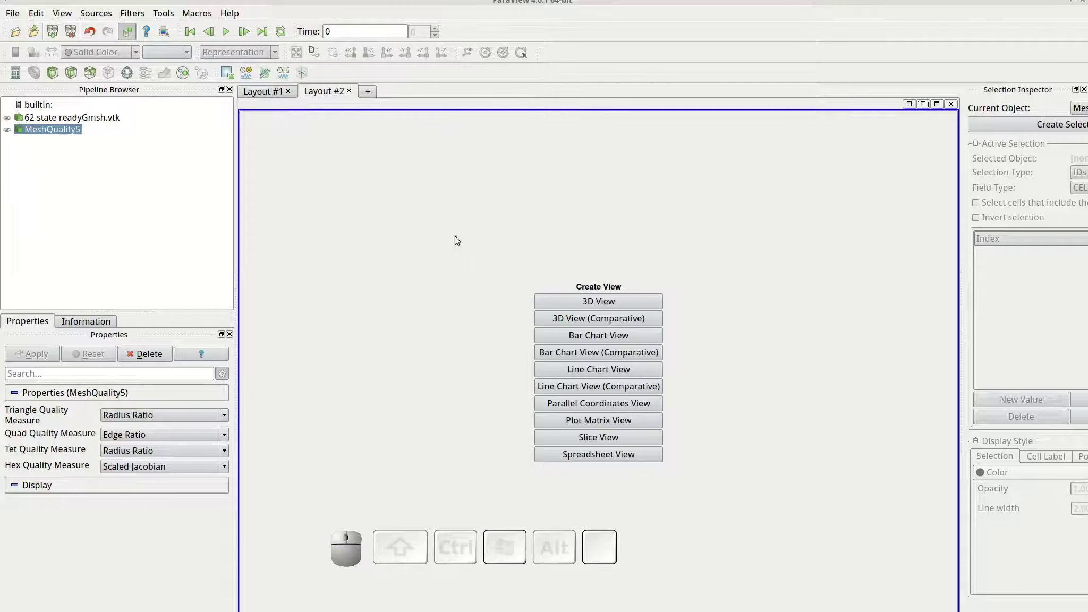
{"action": "left_click", "coordinate": [553, 452]}
{"action": "left_click", "coordinate": [461, 117]}
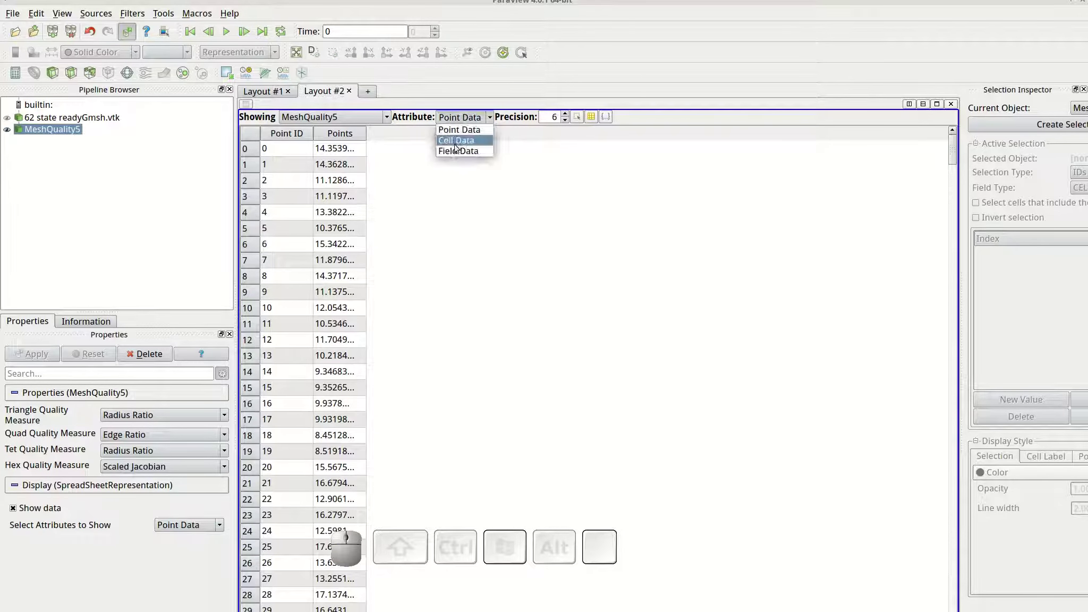
{"action": "left_click", "coordinate": [458, 139]}
{"action": "left_click", "coordinate": [399, 135]}
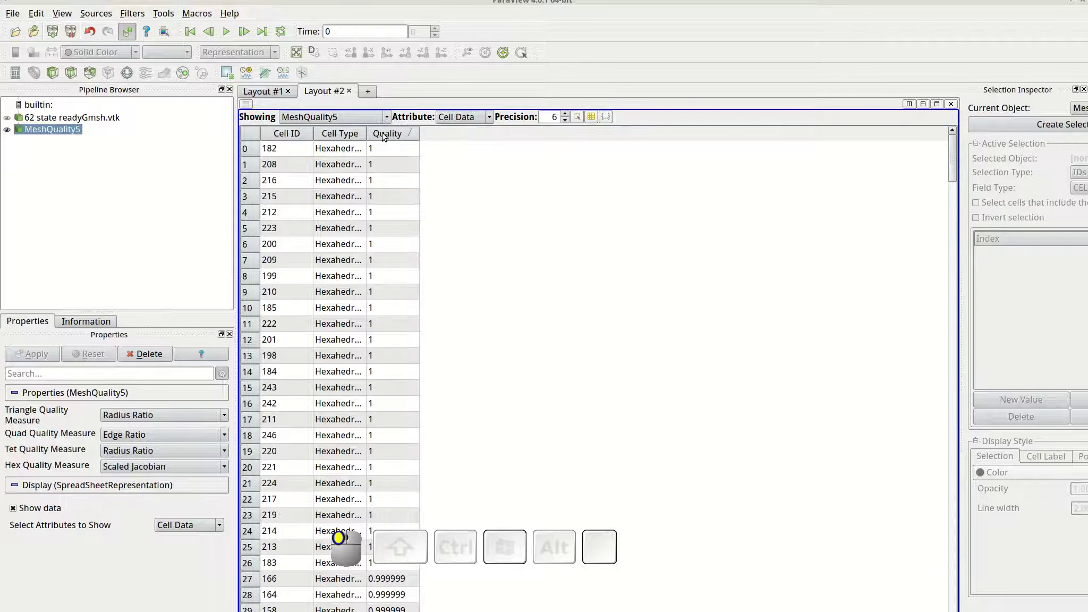
{"action": "left_click", "coordinate": [390, 134]}
{"action": "left_click_drag", "start_coordinate": [300, 153], "coordinate": [297, 175]}
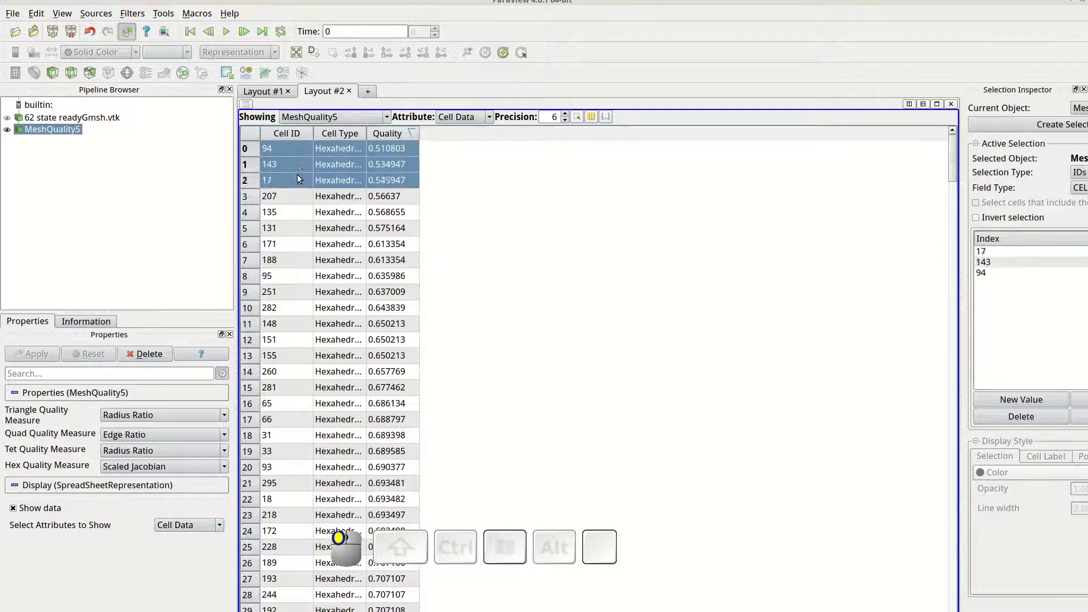
Step: Extract the selected cells 94, 143 and 17 into ExtractSelection5
{"action": "left_click", "coordinate": [132, 14]}
{"action": "mouse_move", "coordinate": [170, 42]}
{"action": "left_click", "coordinate": [290, 56]}
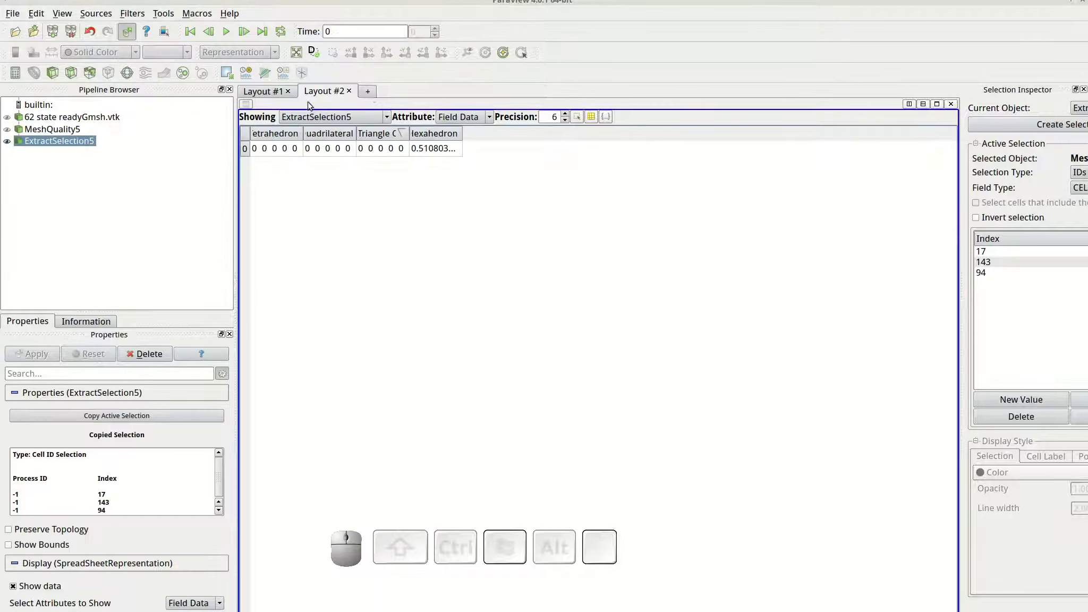
{"action": "left_click", "coordinate": [349, 91]}
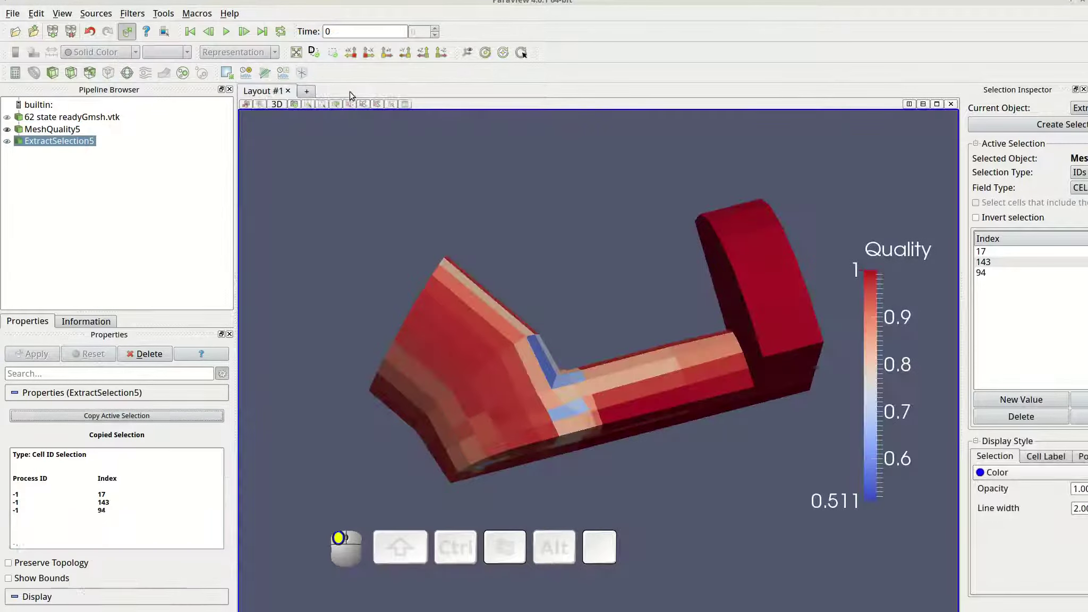
Step: View the extracted cells inside the translucent mesh, then show ExtractSelection5 alone as active
{"action": "left_click", "coordinate": [7, 141]}
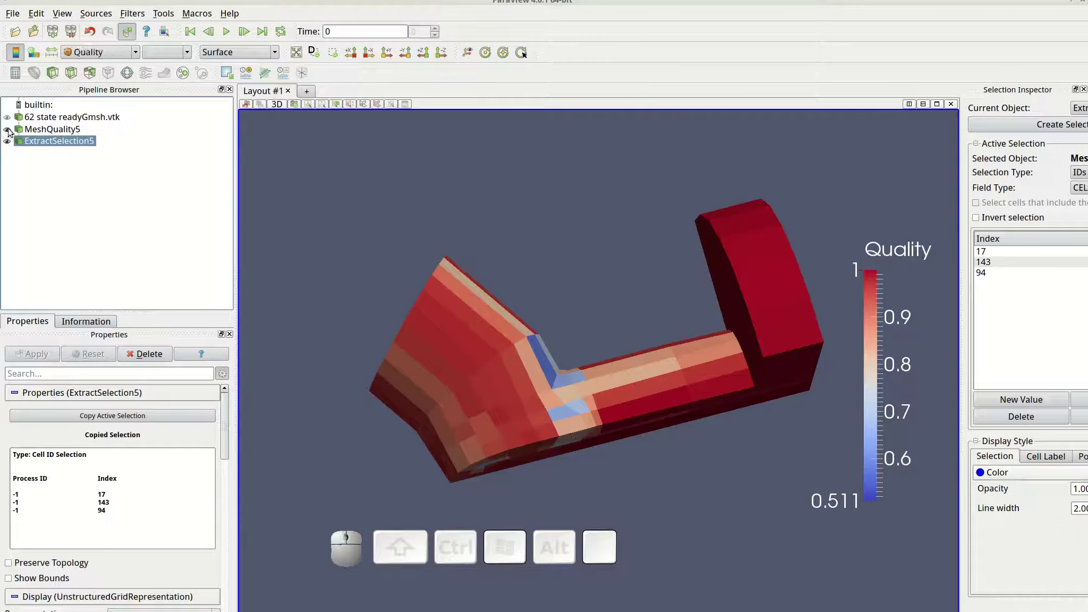
{"action": "left_click", "coordinate": [7, 130]}
{"action": "left_click", "coordinate": [8, 118]}
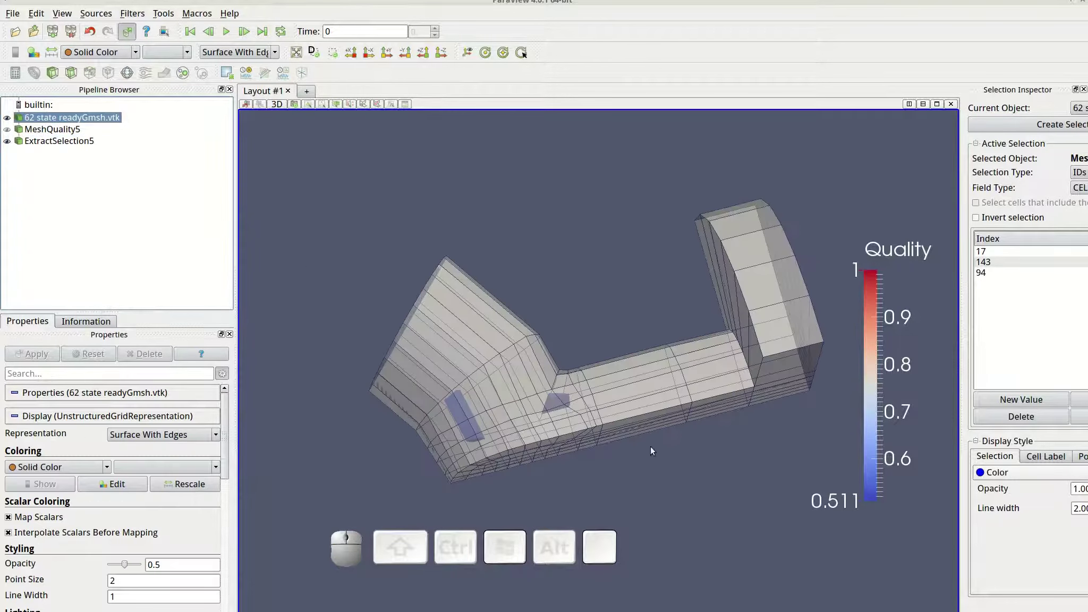
{"action": "scroll", "coordinate": [651, 450], "scroll_direction": "up", "scroll_amount": 3}
{"action": "mouse_move", "coordinate": [651, 450]}
{"action": "left_mouse_down"}
{"action": "mouse_move", "coordinate": [583, 461]}
{"action": "mouse_move", "coordinate": [565, 479]}
{"action": "mouse_move", "coordinate": [568, 367]}
{"action": "mouse_move", "coordinate": [578, 368]}
{"action": "mouse_move", "coordinate": [576, 421]}
{"action": "mouse_move", "coordinate": [541, 354]}
{"action": "mouse_move", "coordinate": [648, 388]}
{"action": "mouse_move", "coordinate": [672, 445]}
{"action": "left_mouse_up"}
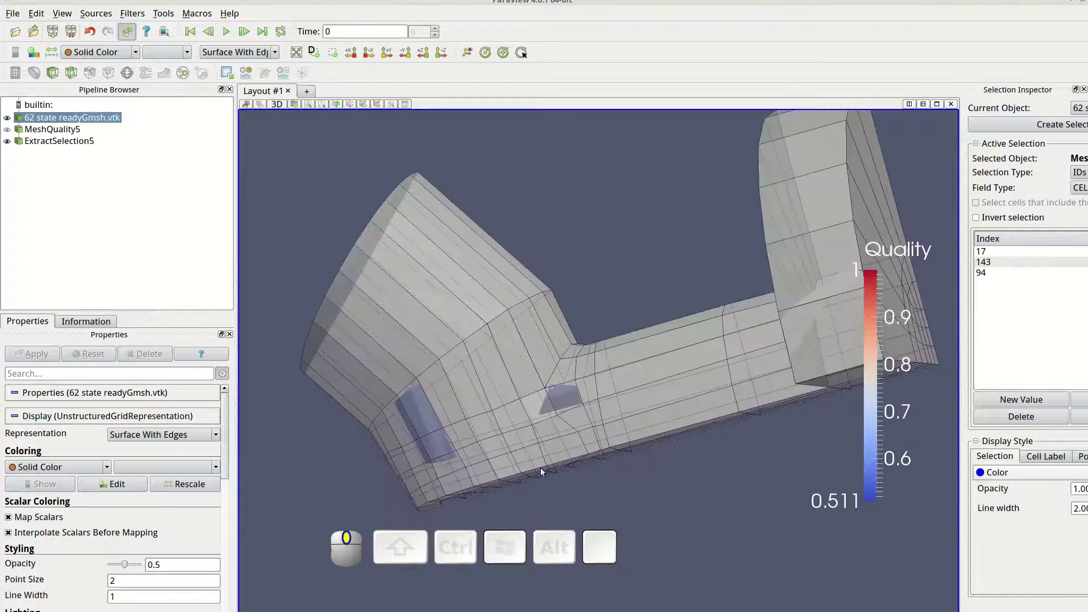
{"action": "left_click_drag", "start_coordinate": [541, 466], "coordinate": [551, 443]}
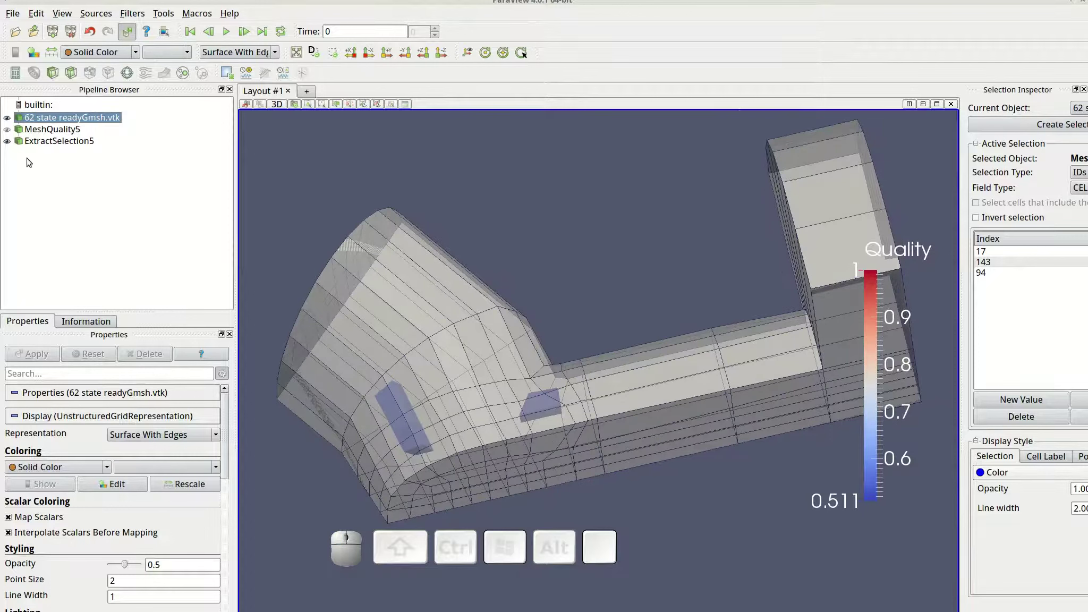
{"action": "left_click", "coordinate": [7, 118]}
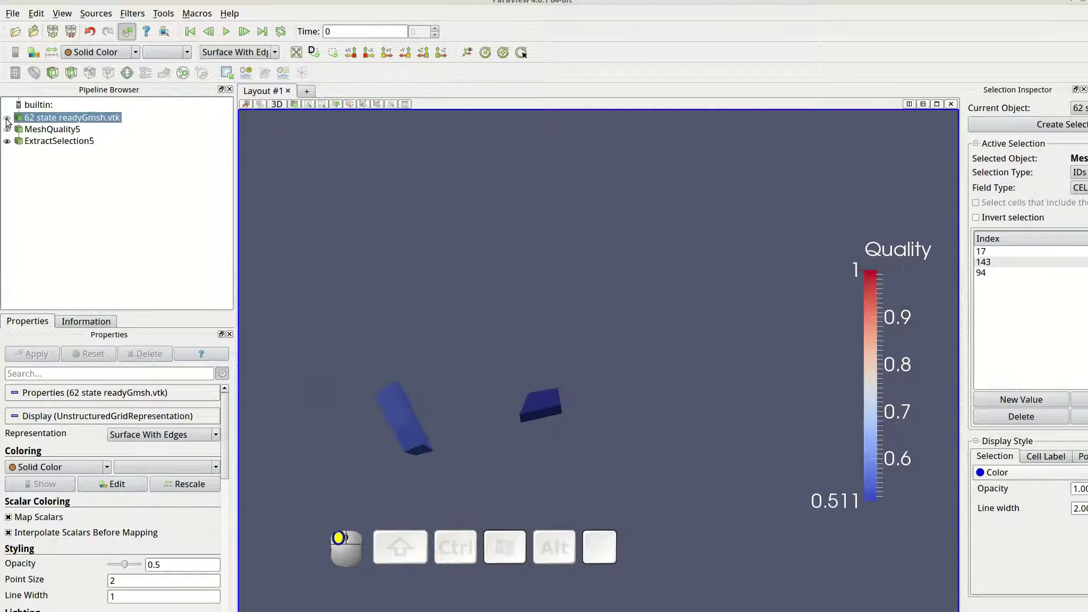
{"action": "left_click", "coordinate": [33, 142]}
Step: Save the extracted cells as Legacy VTK '62 state ready import.vtk' with Ascii file type
{"action": "left_click", "coordinate": [12, 13]}
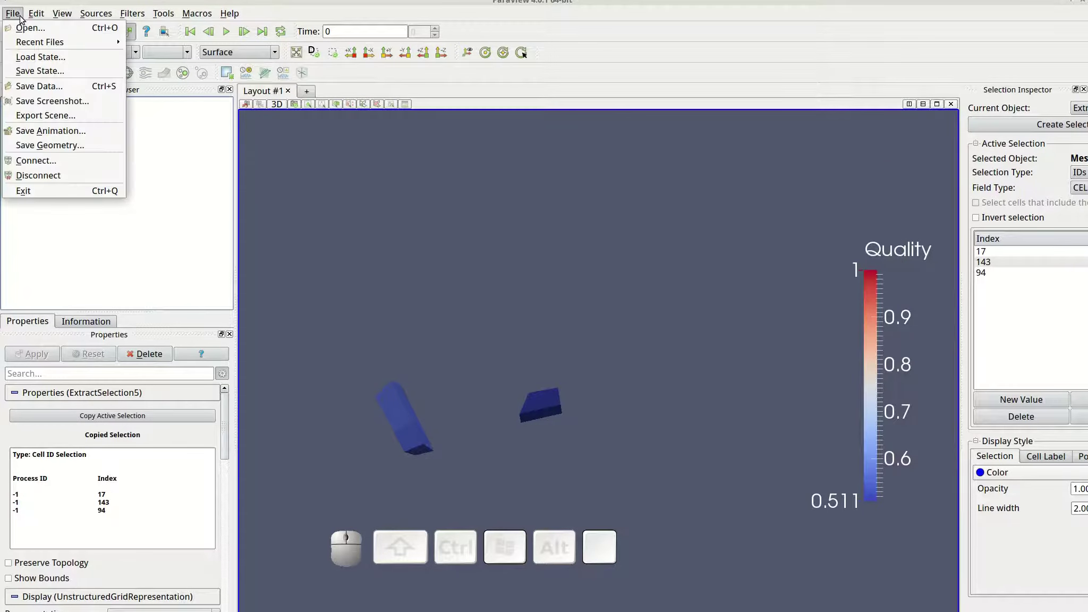
{"action": "left_click", "coordinate": [29, 86]}
{"action": "left_click", "coordinate": [521, 423]}
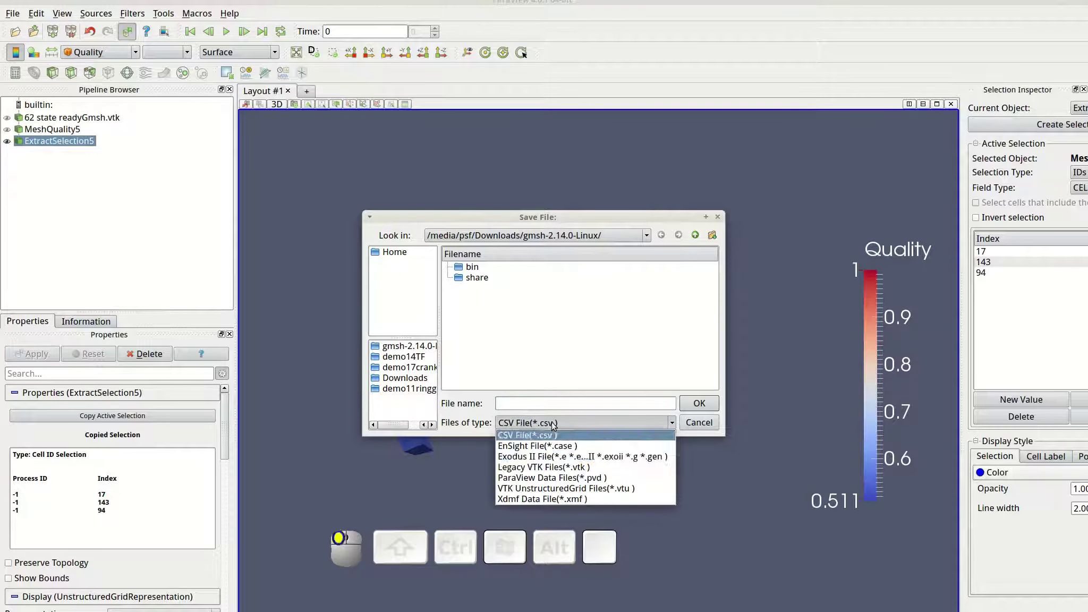
{"action": "left_click", "coordinate": [547, 468]}
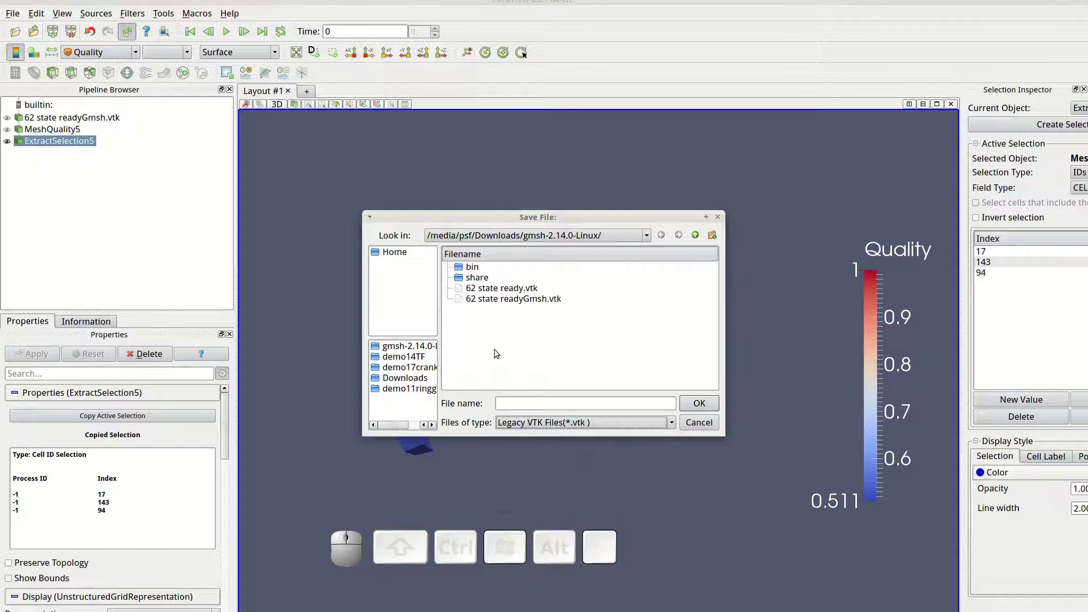
{"action": "left_click", "coordinate": [494, 288]}
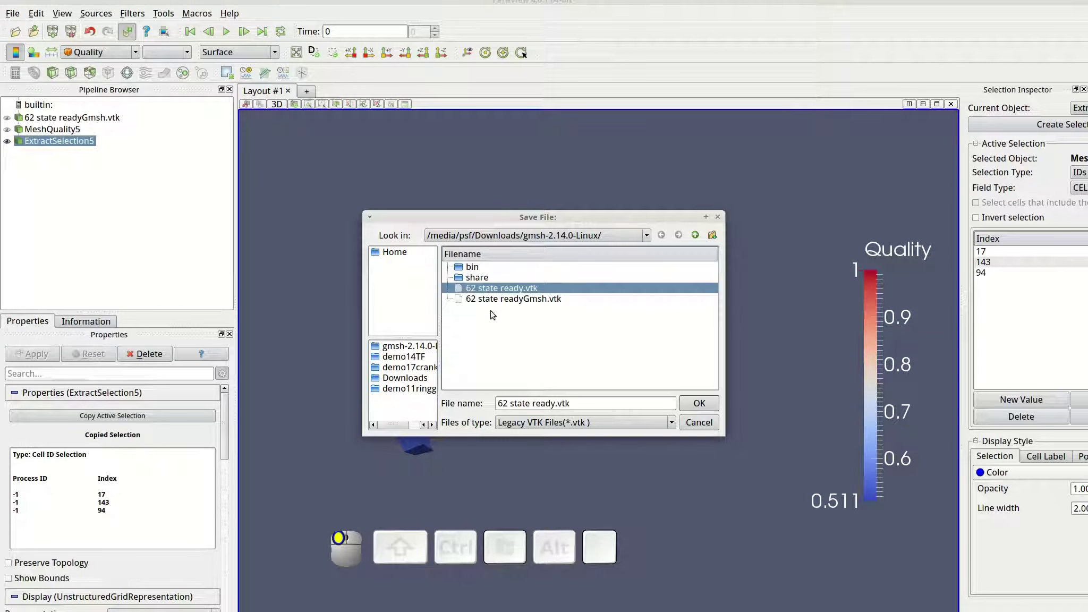
{"action": "left_click", "coordinate": [555, 404]}
{"action": "type", "text": "import"}
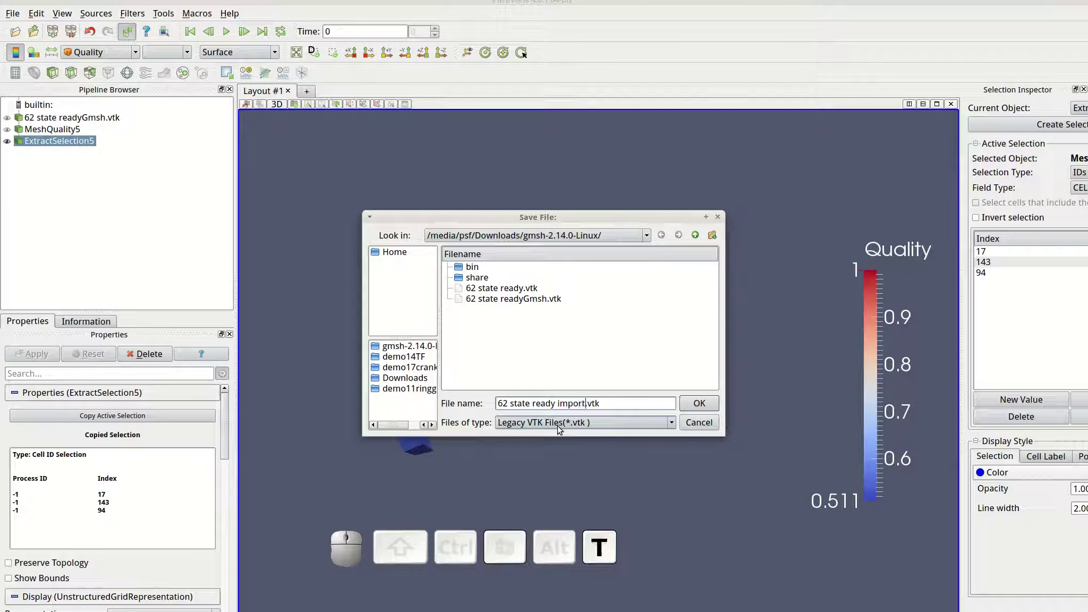
{"action": "left_click", "coordinate": [699, 403]}
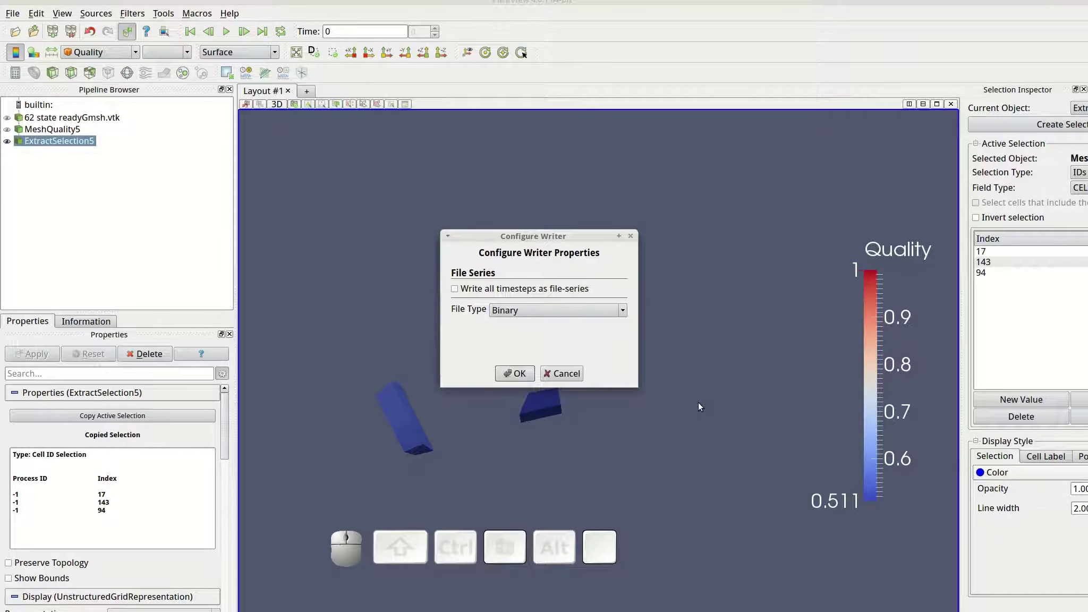
{"action": "left_click", "coordinate": [515, 322]}
{"action": "left_click", "coordinate": [516, 326]}
{"action": "left_click", "coordinate": [513, 373]}
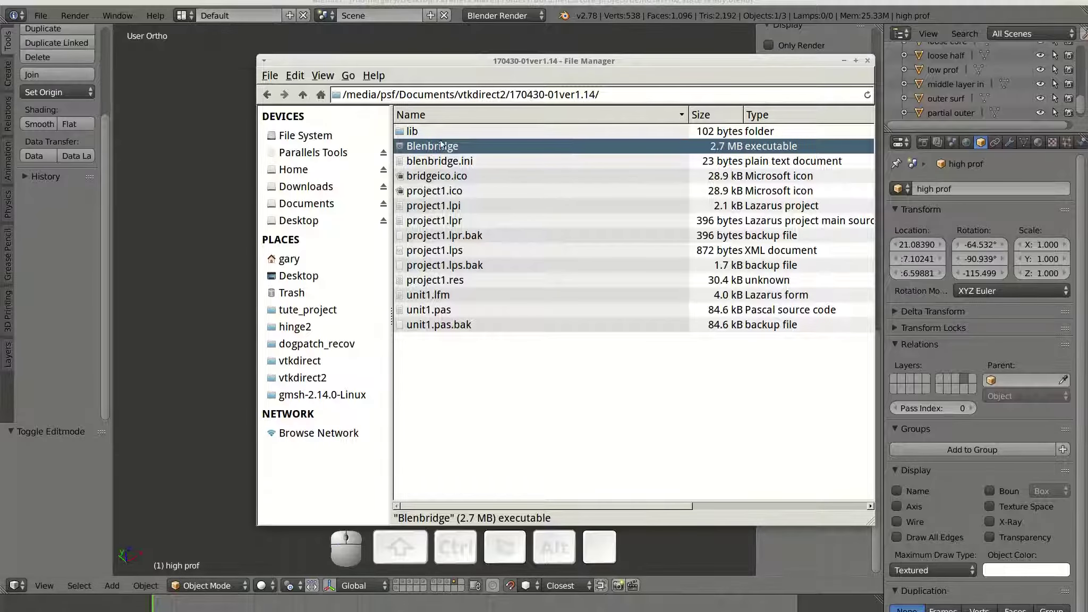
Step: Launch Blenbridge, load 62 state ready import.vtk from gmsh-2.14.0-Linux and convert it to PLY
{"action": "double_click", "coordinate": [444, 148]}
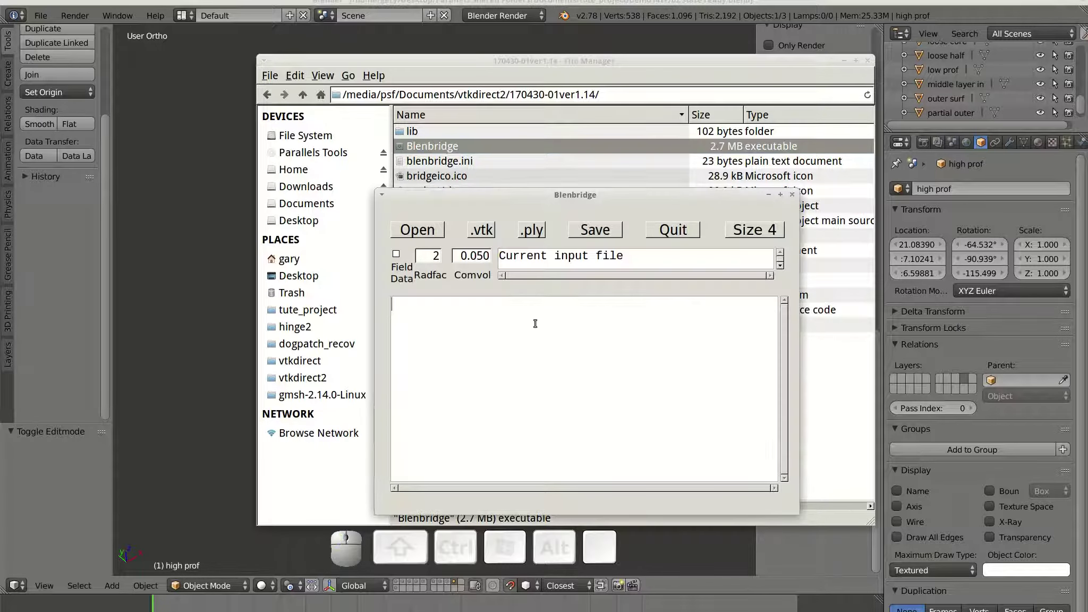
{"action": "left_click", "coordinate": [419, 231]}
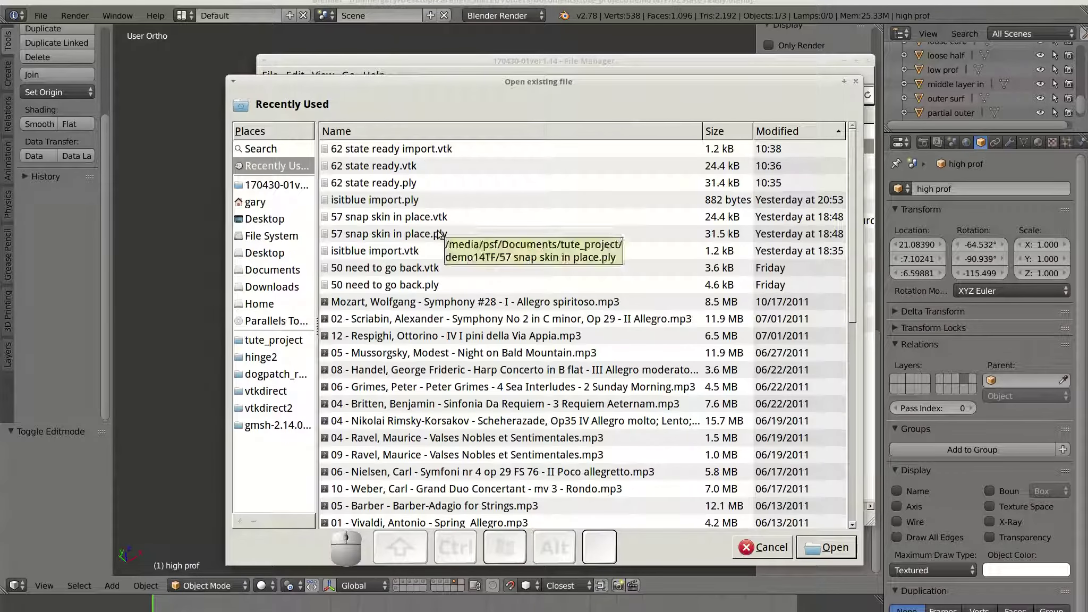
{"action": "left_click", "coordinate": [273, 426]}
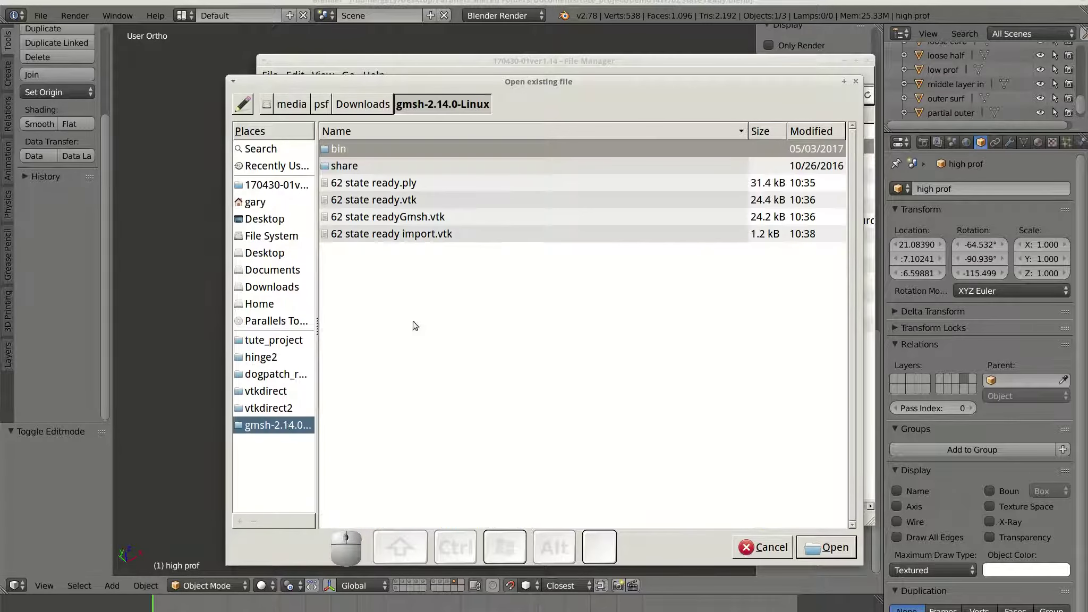
{"action": "left_click", "coordinate": [406, 236]}
{"action": "left_click", "coordinate": [826, 547]}
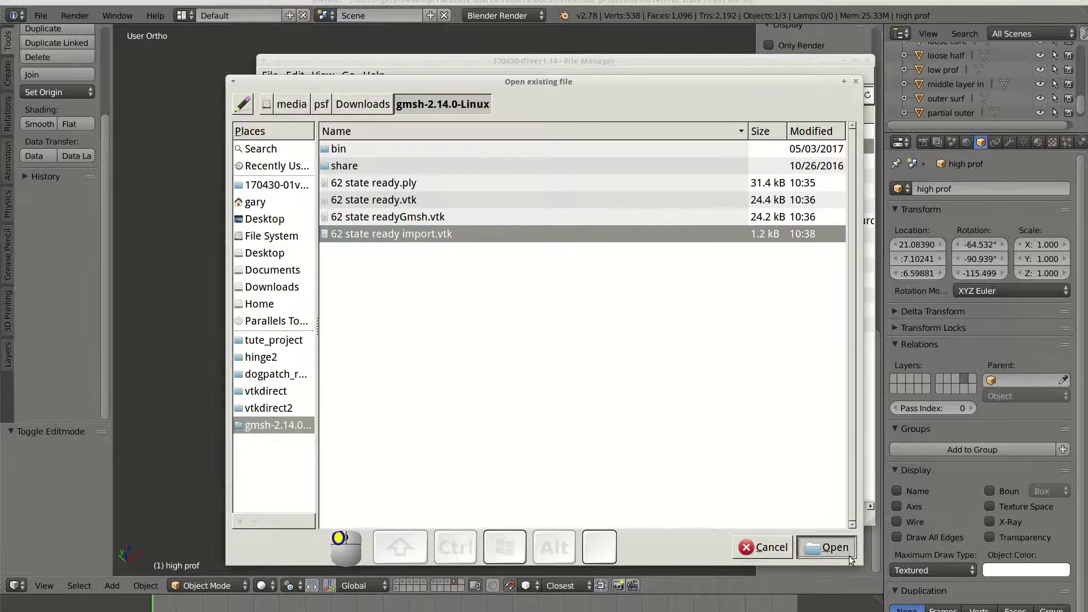
{"action": "left_click", "coordinate": [531, 230]}
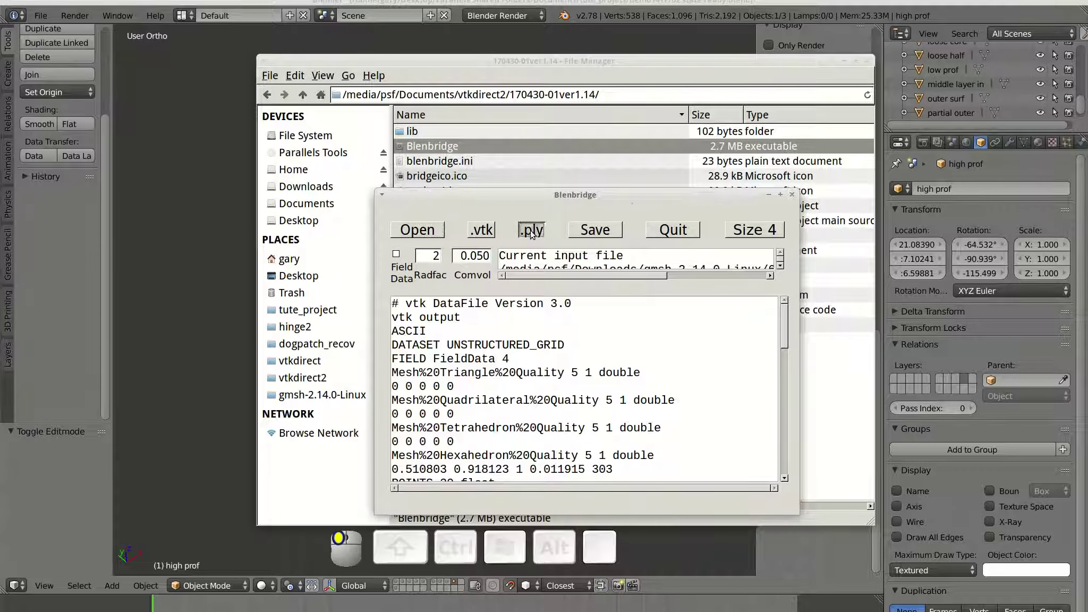
Step: Save the converted file as 62 state ready import.ply and close Blenbridge
{"action": "left_click", "coordinate": [595, 229]}
{"action": "left_click", "coordinate": [454, 102]}
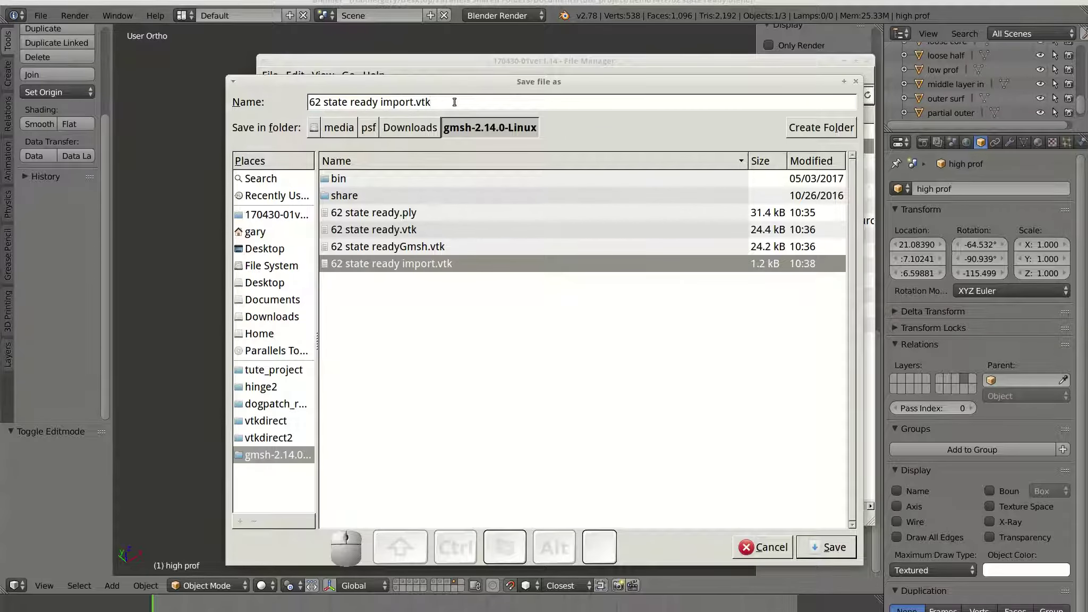
{"action": "key", "text": "BackSpace"}
{"action": "key", "text": "BackSpace"}
{"action": "key", "text": "BackSpace"}
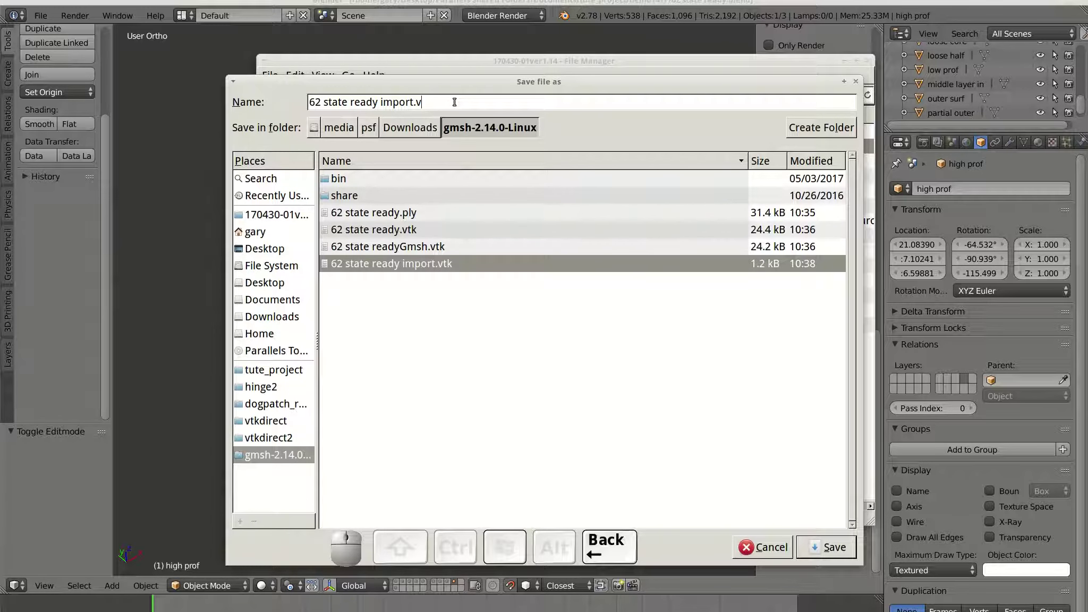
{"action": "type", "text": "ply"}
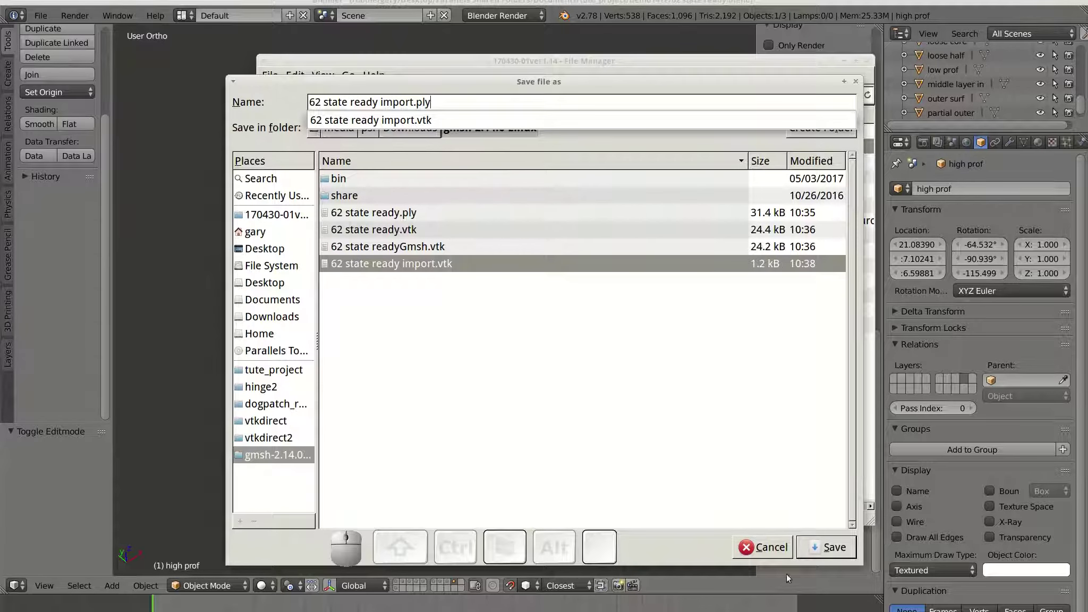
{"action": "left_click", "coordinate": [800, 553]}
{"action": "left_click", "coordinate": [800, 553]}
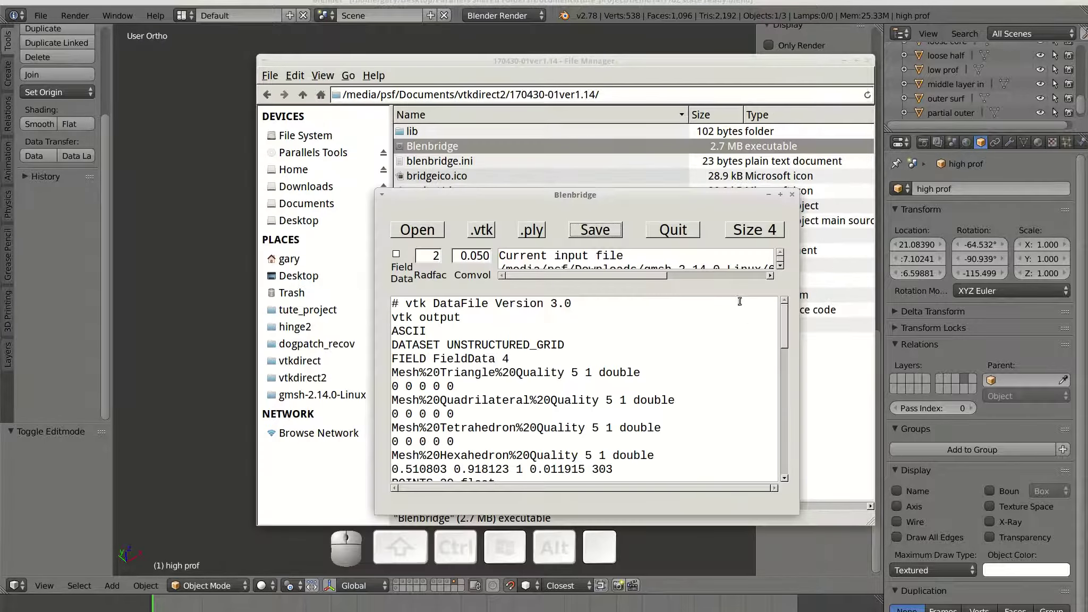
{"action": "left_click", "coordinate": [694, 235]}
Step: Import 62 state ready import.ply into Blender through the Stanford (.ply) importer
{"action": "left_click", "coordinate": [194, 333]}
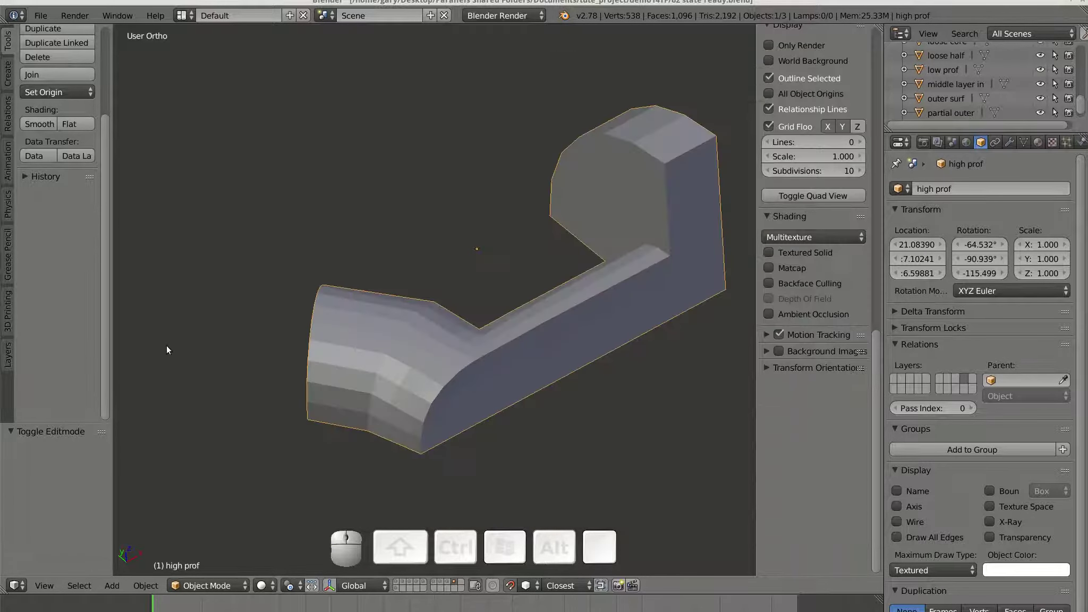
{"action": "left_click", "coordinate": [42, 17]}
{"action": "mouse_move", "coordinate": [71, 279]}
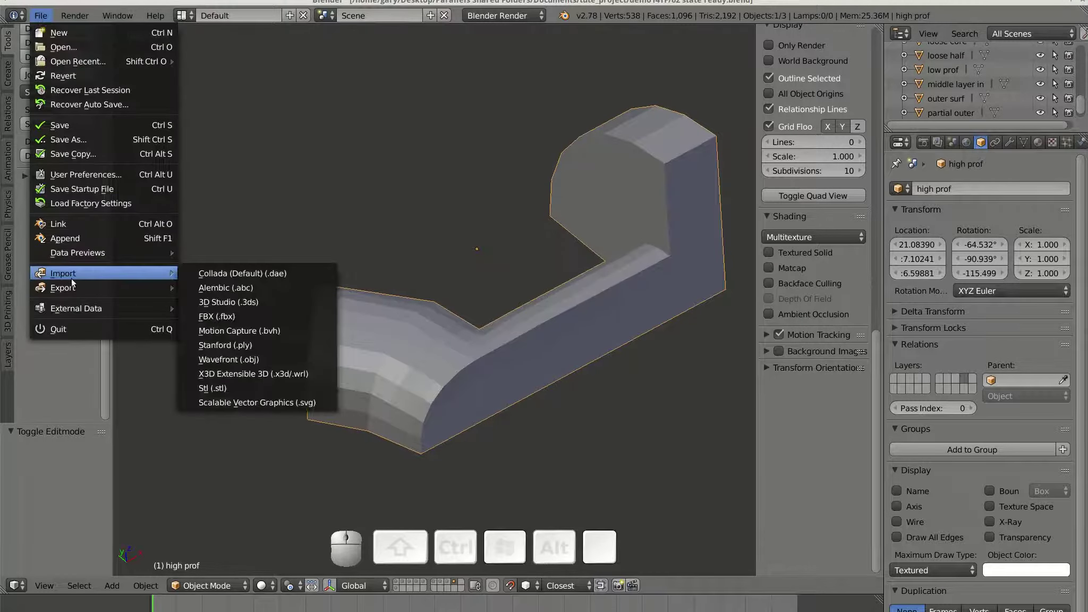
{"action": "left_click", "coordinate": [245, 346]}
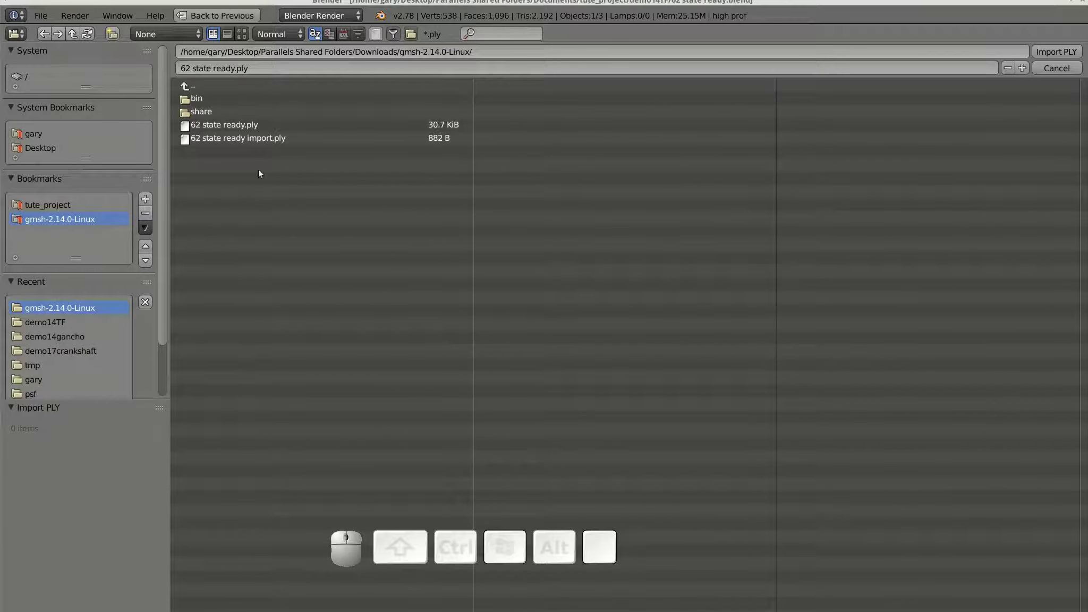
{"action": "left_click", "coordinate": [261, 141]}
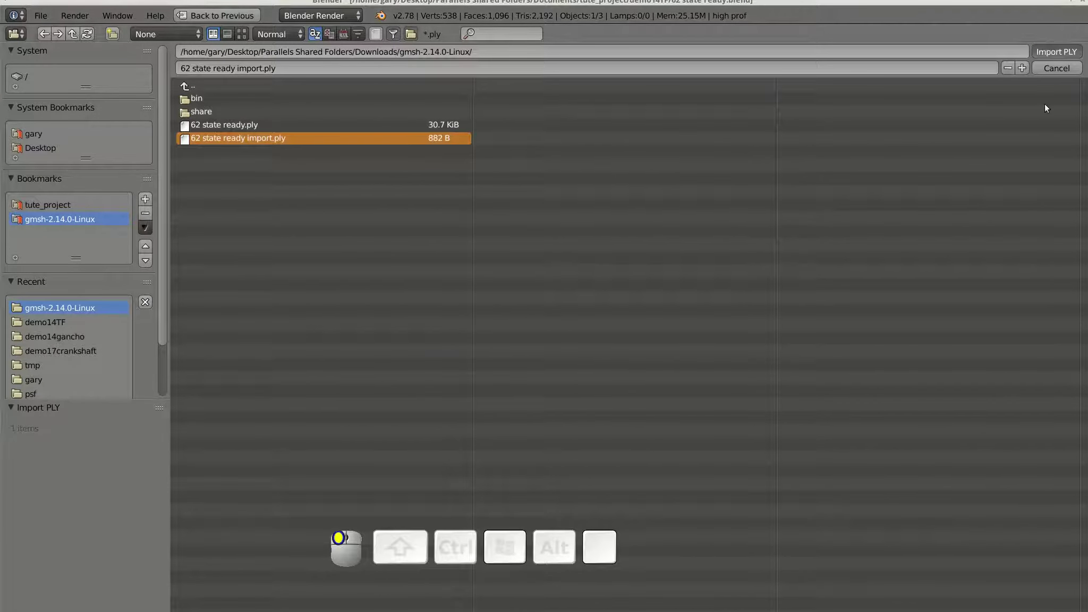
{"action": "left_click", "coordinate": [1055, 52]}
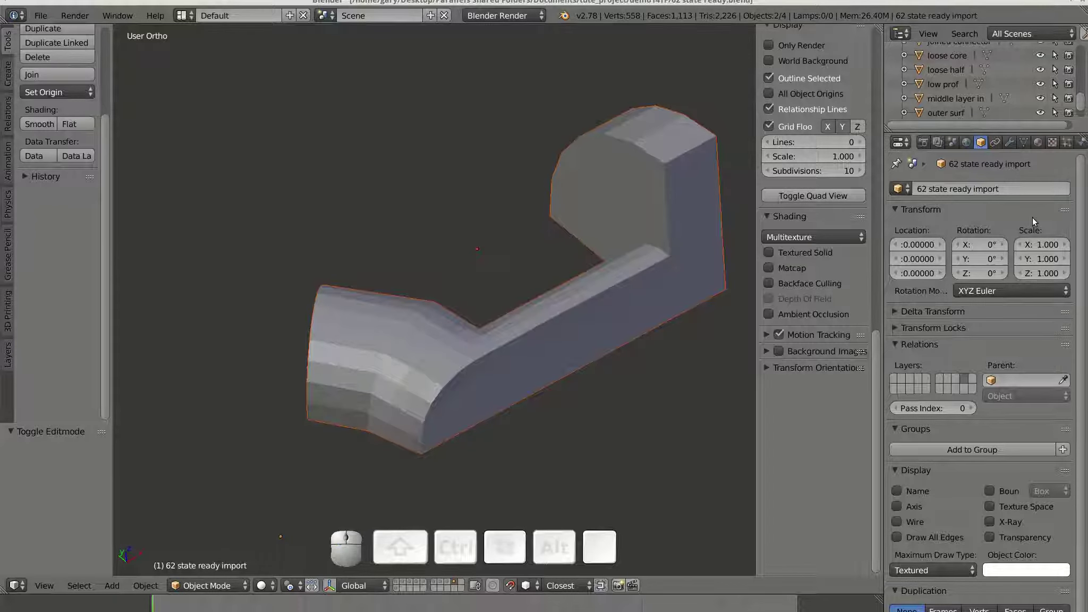
{"action": "left_click", "coordinate": [1042, 145]}
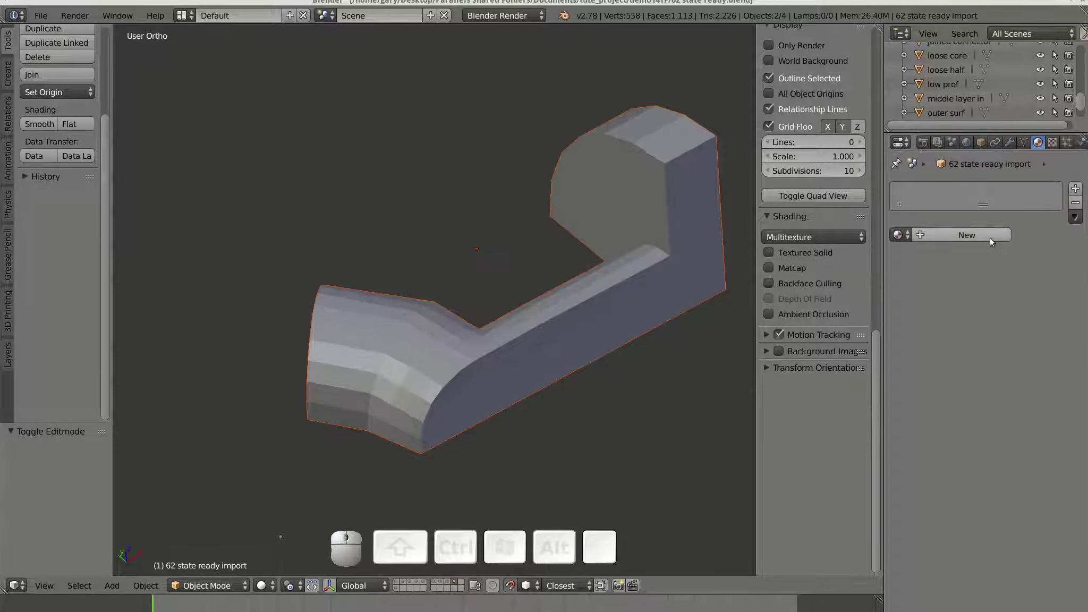
Step: Give the imported mesh a new material with a magenta diffuse colour
{"action": "left_click", "coordinate": [988, 236]}
{"action": "left_click", "coordinate": [931, 406]}
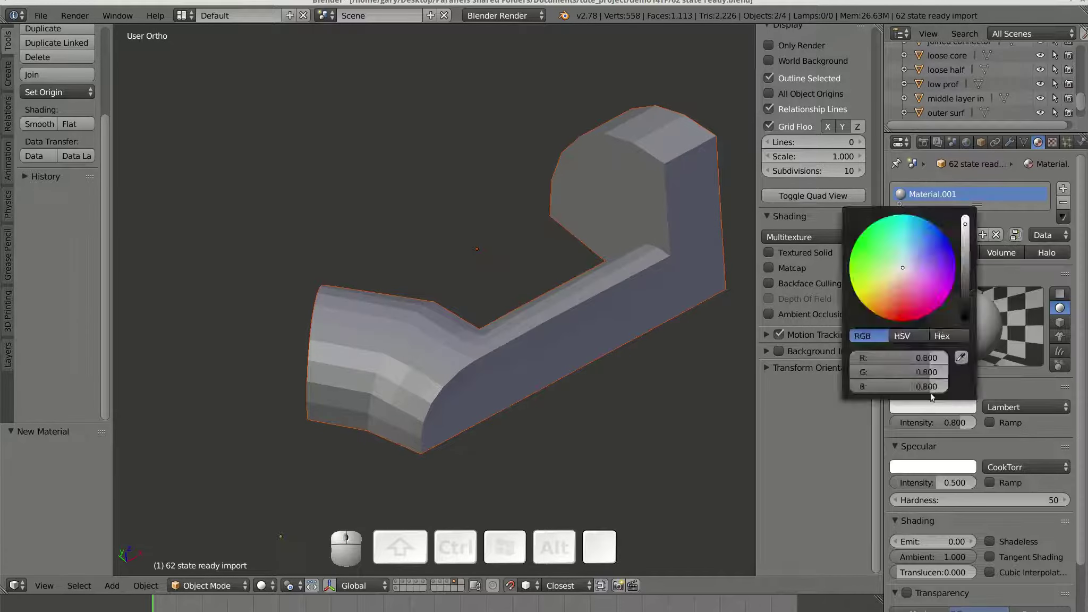
{"action": "left_click", "coordinate": [932, 313]}
{"action": "left_click", "coordinate": [991, 387]}
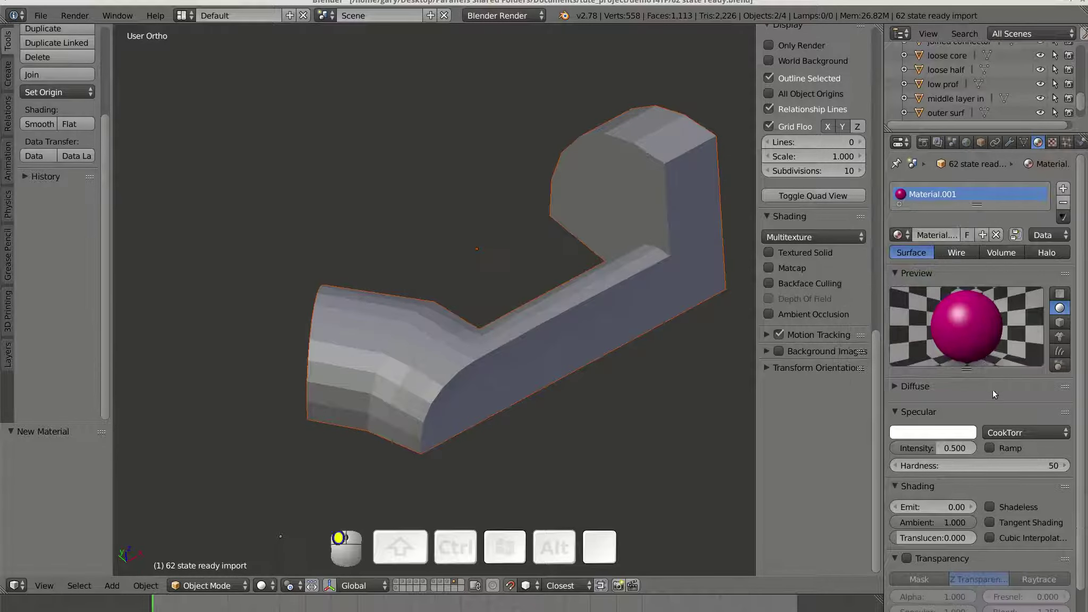
Step: Enable material transparency with alpha 0.25, then select the high prof object
{"action": "scroll", "coordinate": [939, 486], "scroll_direction": "down", "scroll_amount": 1}
{"action": "left_click", "coordinate": [927, 530]}
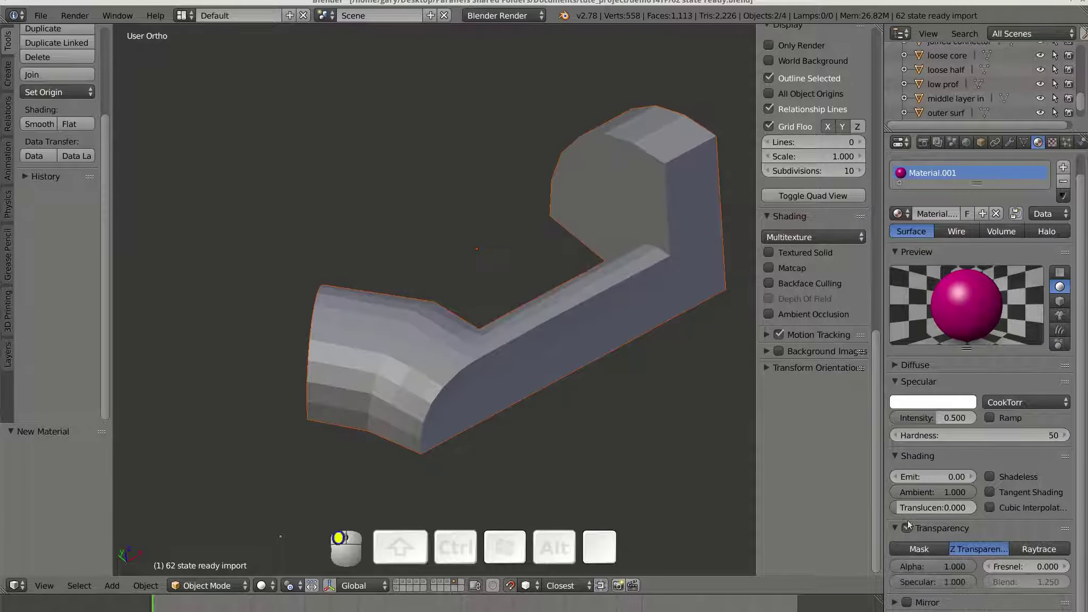
{"action": "scroll", "coordinate": [924, 552], "scroll_direction": "down", "scroll_amount": 2}
{"action": "left_click", "coordinate": [929, 528]}
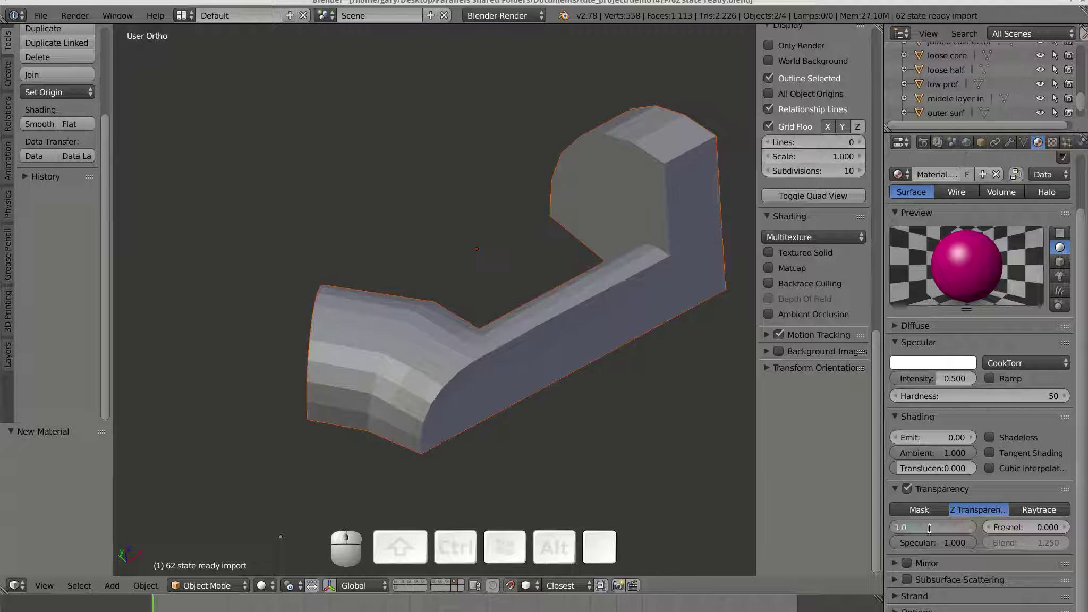
{"action": "type", "text": "25"}
{"action": "key", "text": "Return"}
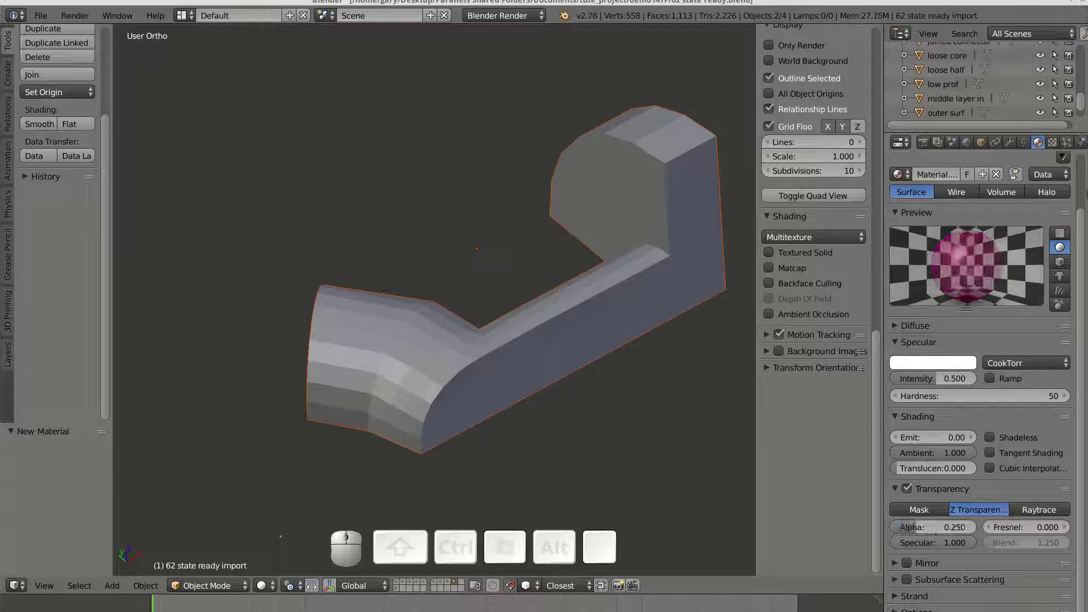
{"action": "left_click", "coordinate": [981, 142]}
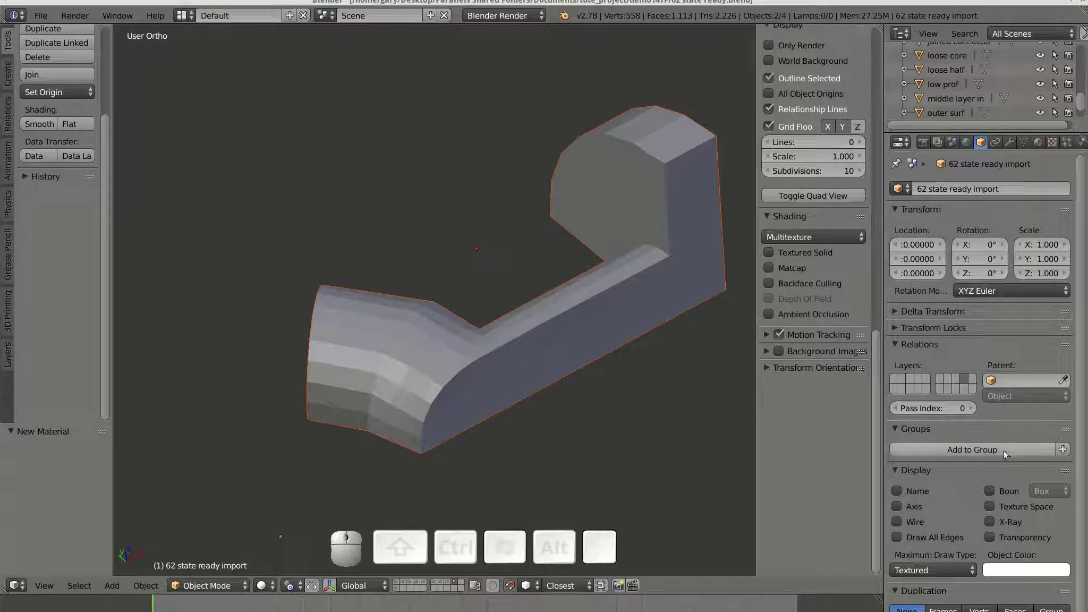
{"action": "right_click", "coordinate": [481, 394]}
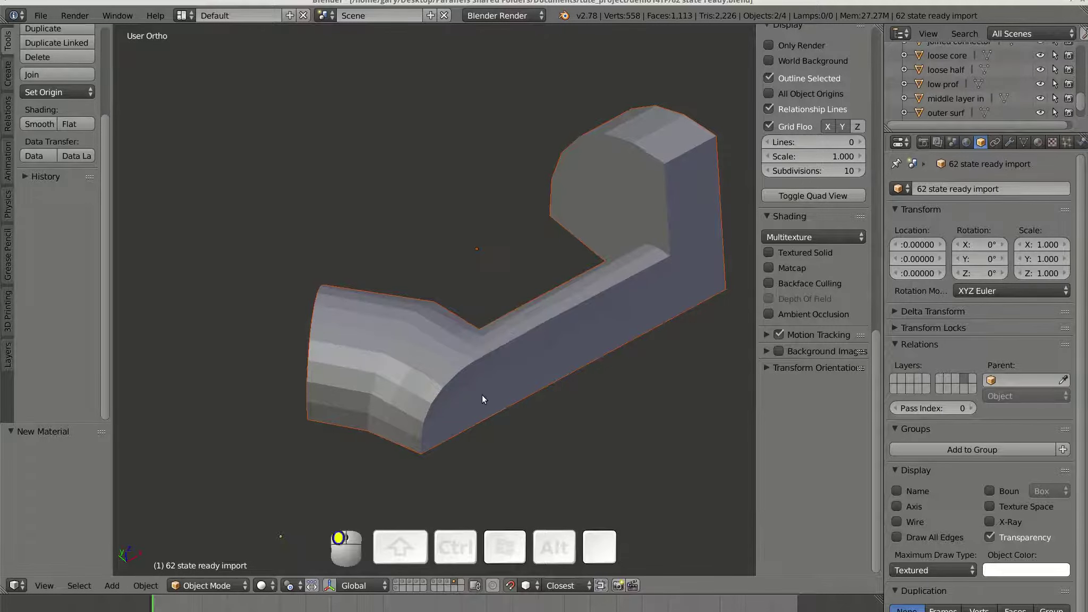
Step: Edit high prof in face select mode and turn on face angle readouts
{"action": "key", "text": "Tab"}
{"action": "middle_click_drag", "start_coordinate": [482, 388], "coordinate": [615, 363]}
{"action": "scroll", "coordinate": [615, 362], "scroll_direction": "up", "scroll_amount": 6}
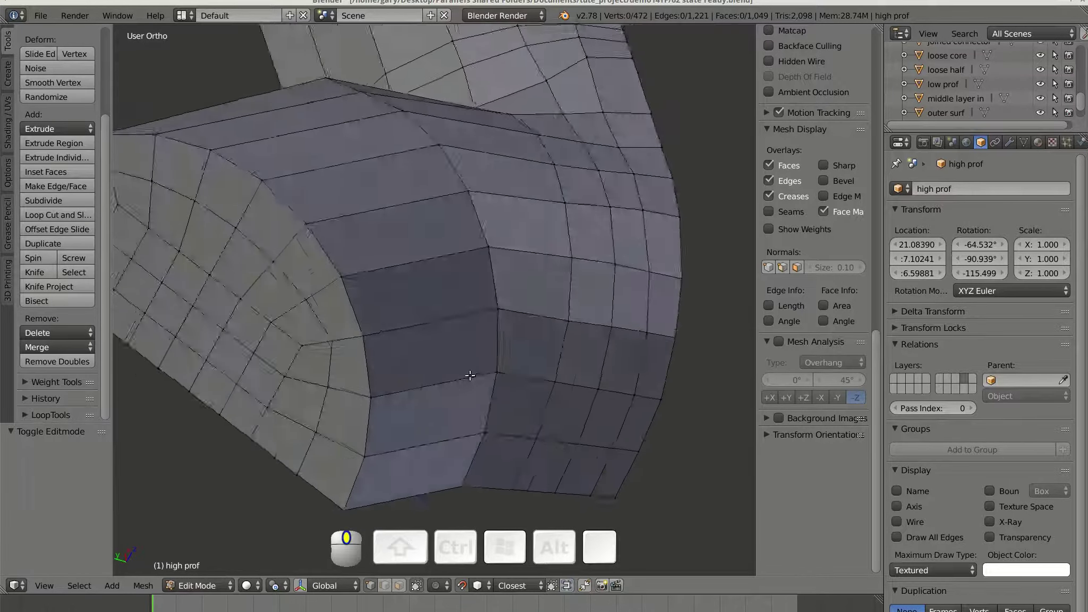
{"action": "middle_click_drag", "start_coordinate": [470, 376], "coordinate": [420, 380]}
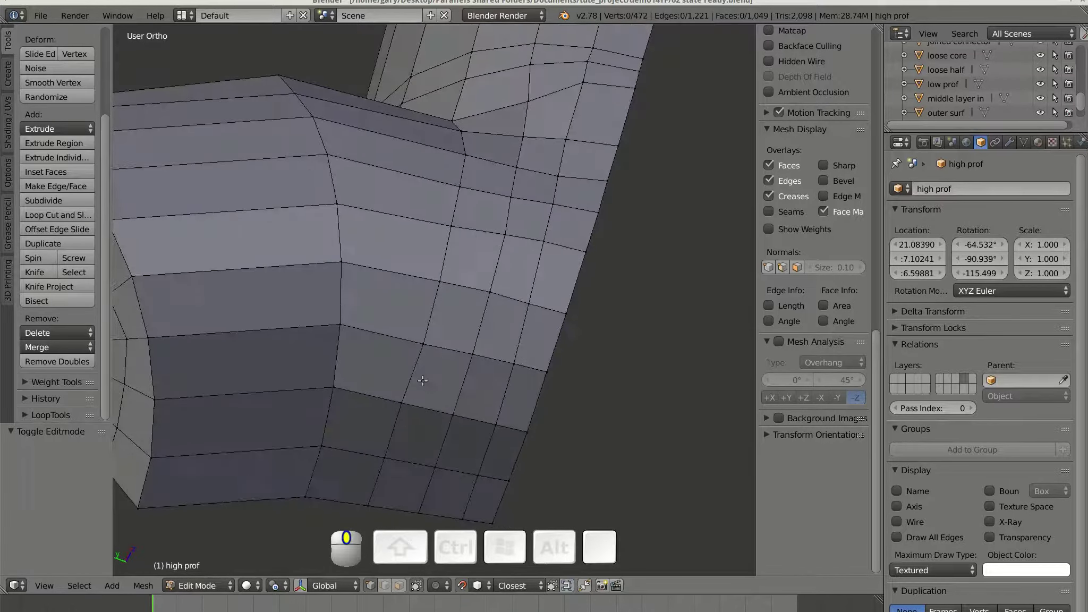
{"action": "left_click", "coordinate": [400, 587]}
{"action": "right_click", "coordinate": [401, 323]}
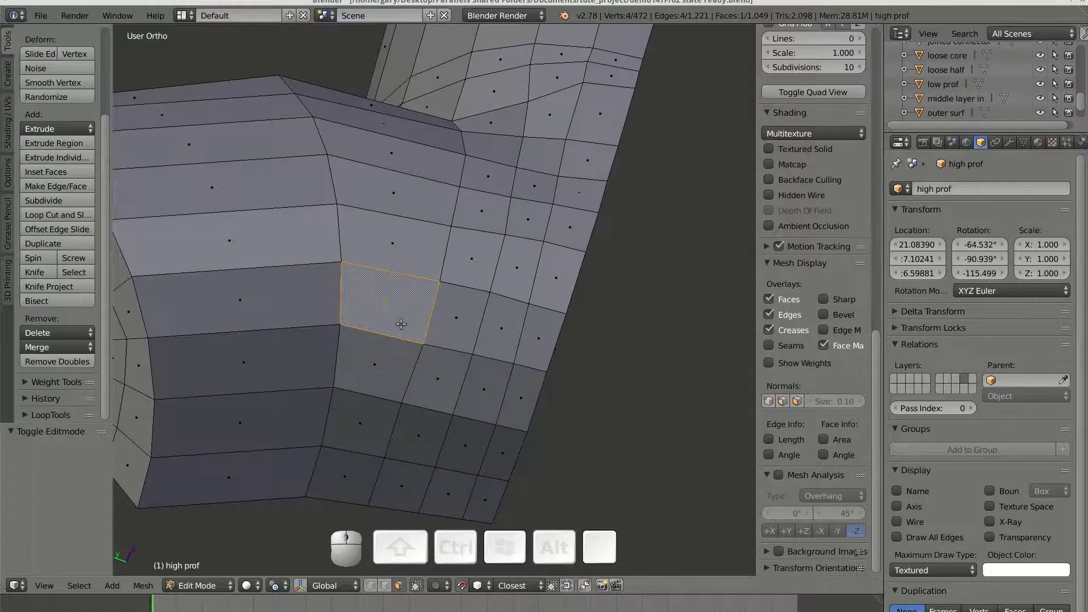
{"action": "key", "text": "h"}
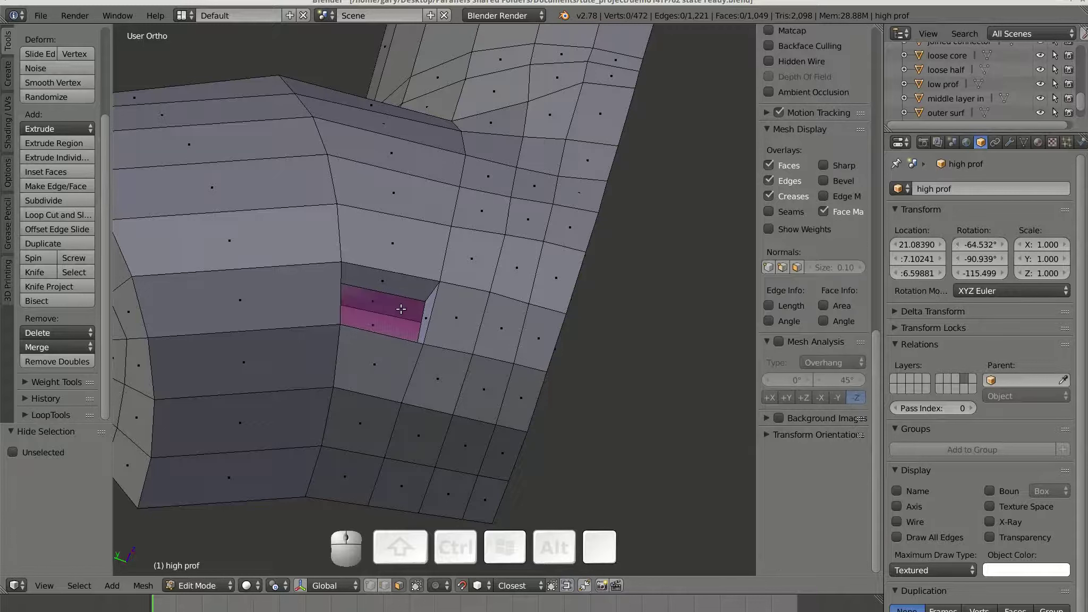
{"action": "key", "text": "ctrl+z"}
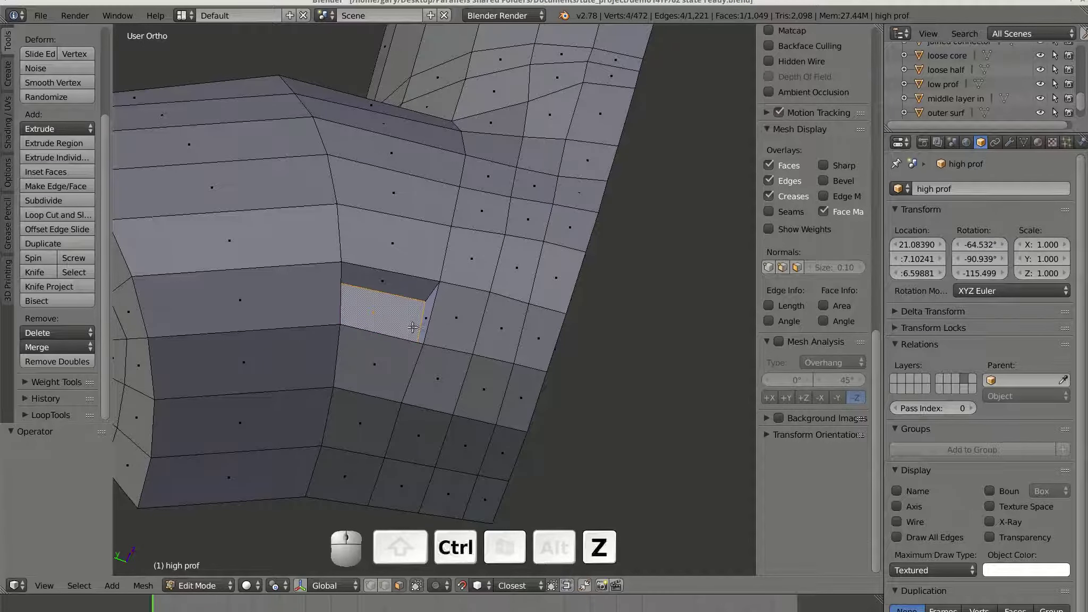
{"action": "left_click", "coordinate": [839, 456]}
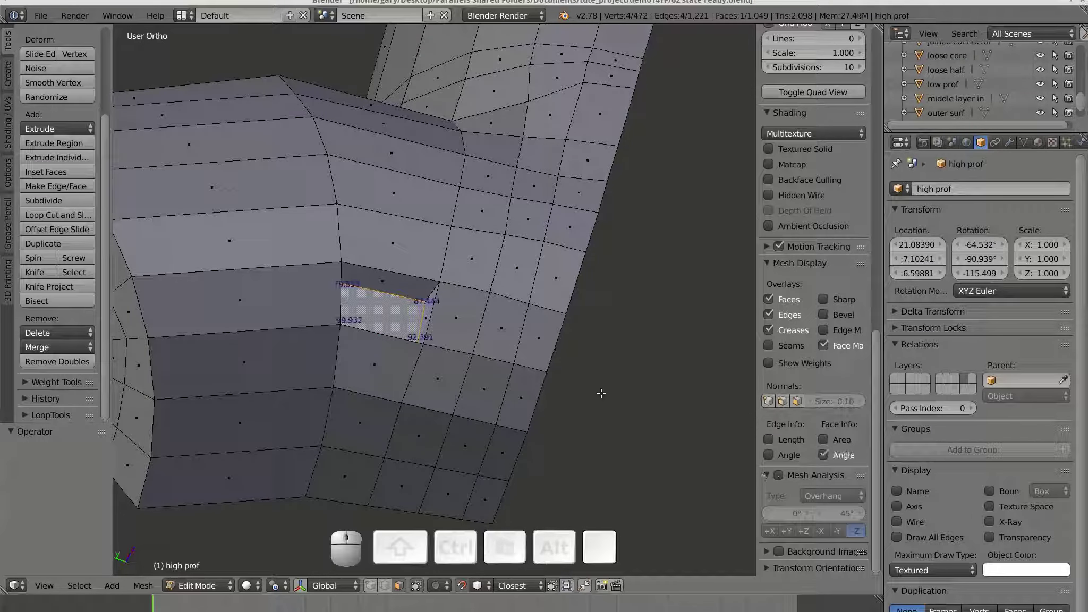
{"action": "scroll", "coordinate": [300, 398], "scroll_direction": "up", "scroll_amount": 3}
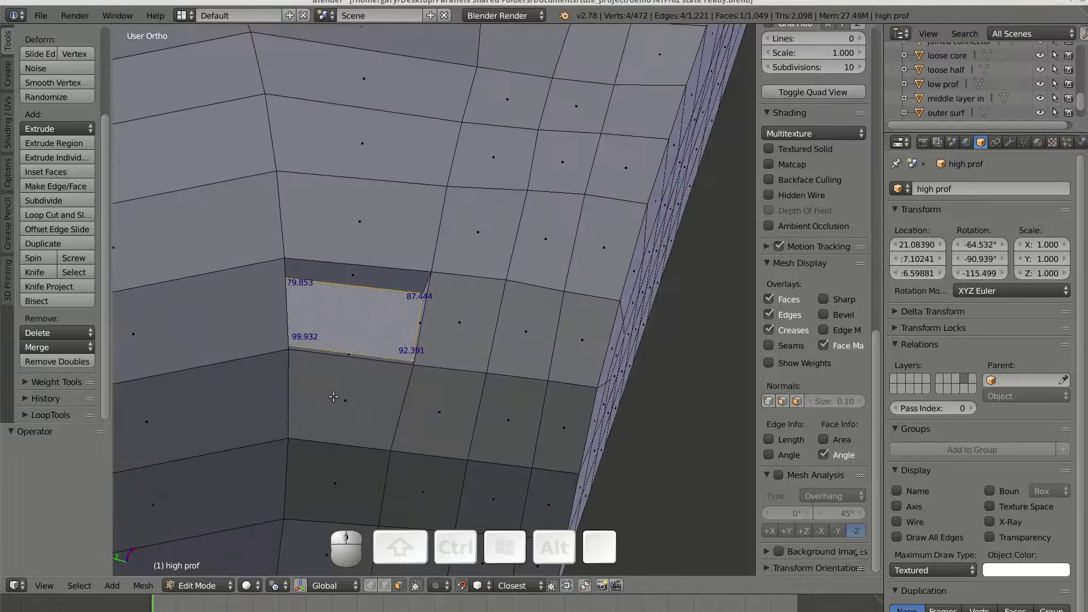
Step: Hide three adjacent faces to open a hole onto the magenta element, selecting its left inner face
{"action": "key", "text": "h"}
{"action": "right_click", "coordinate": [452, 333]}
{"action": "key", "text": "h"}
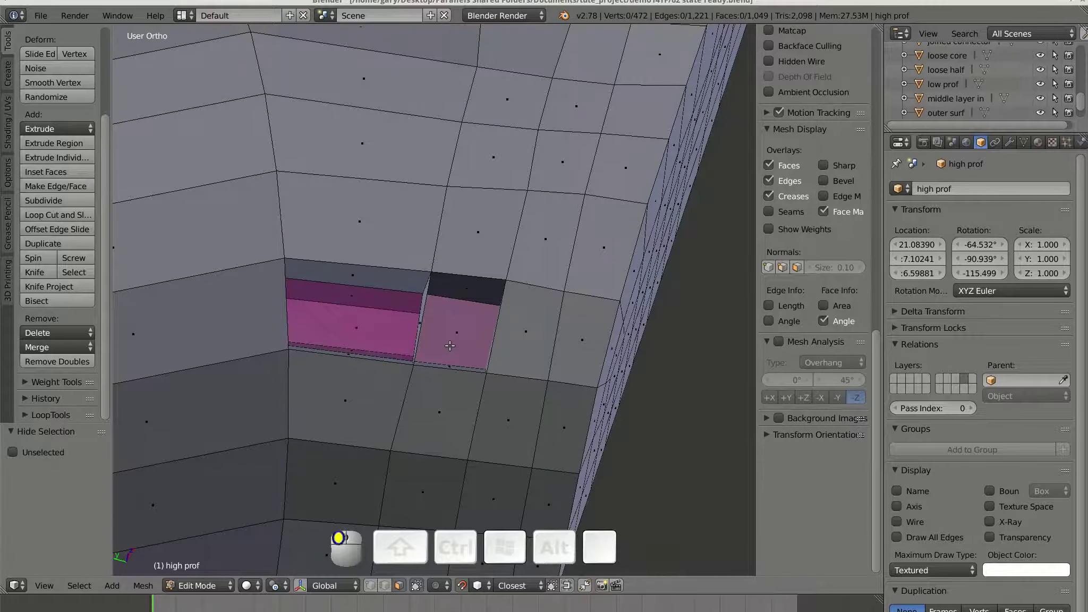
{"action": "right_click", "coordinate": [450, 346]}
{"action": "key", "text": "h"}
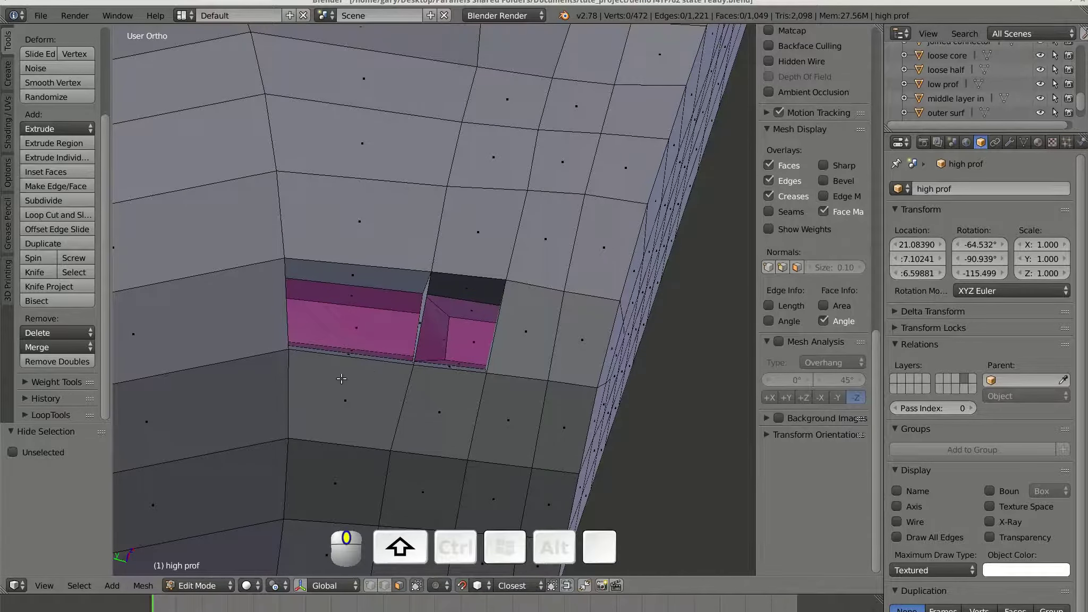
{"action": "middle_click_drag", "start_coordinate": [341, 379], "coordinate": [478, 366], "text": "shift"}
{"action": "scroll", "coordinate": [497, 336], "scroll_direction": "up", "scroll_amount": 1}
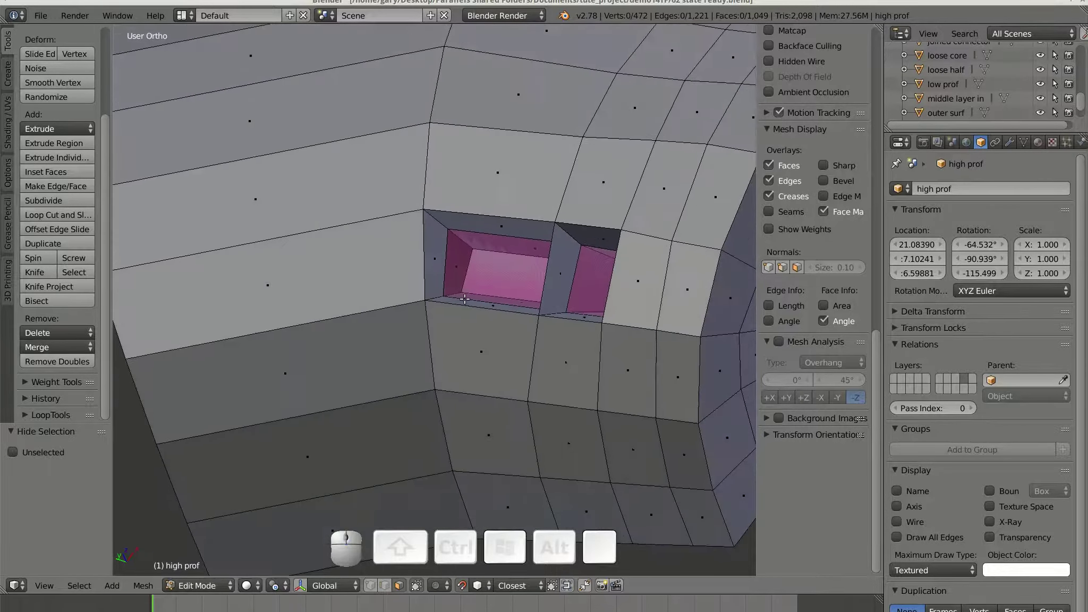
{"action": "scroll", "coordinate": [436, 340], "scroll_direction": "up", "scroll_amount": 2}
{"action": "middle_click_drag", "start_coordinate": [441, 327], "coordinate": [425, 343], "text": "shift"}
{"action": "scroll", "coordinate": [424, 343], "scroll_direction": "up", "scroll_amount": 3}
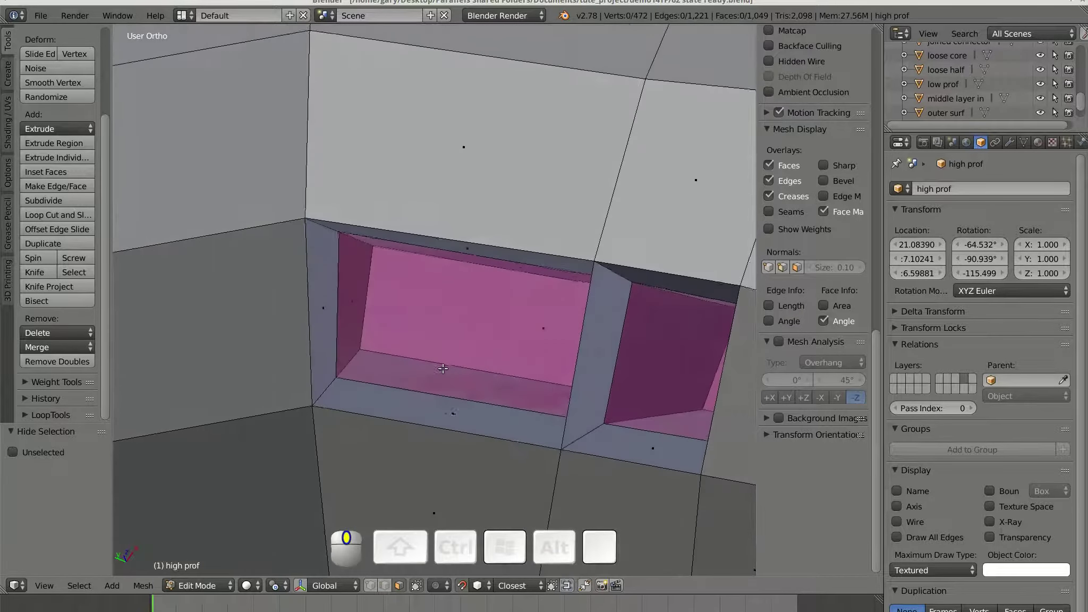
{"action": "right_click", "coordinate": [377, 322]}
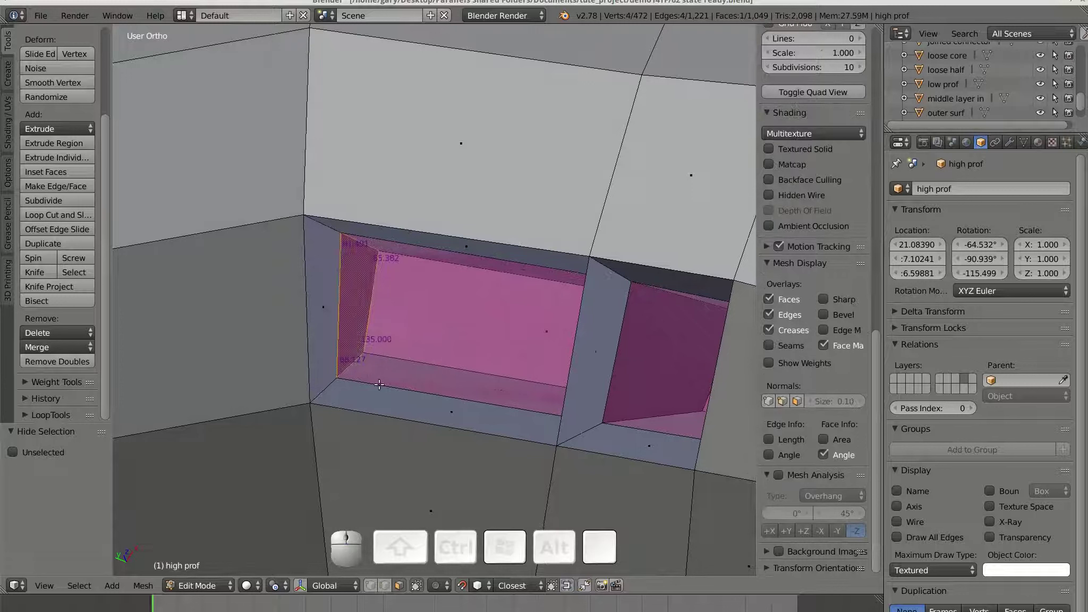
{"action": "scroll", "coordinate": [415, 514], "scroll_direction": "down", "scroll_amount": 2, "text": "shift"}
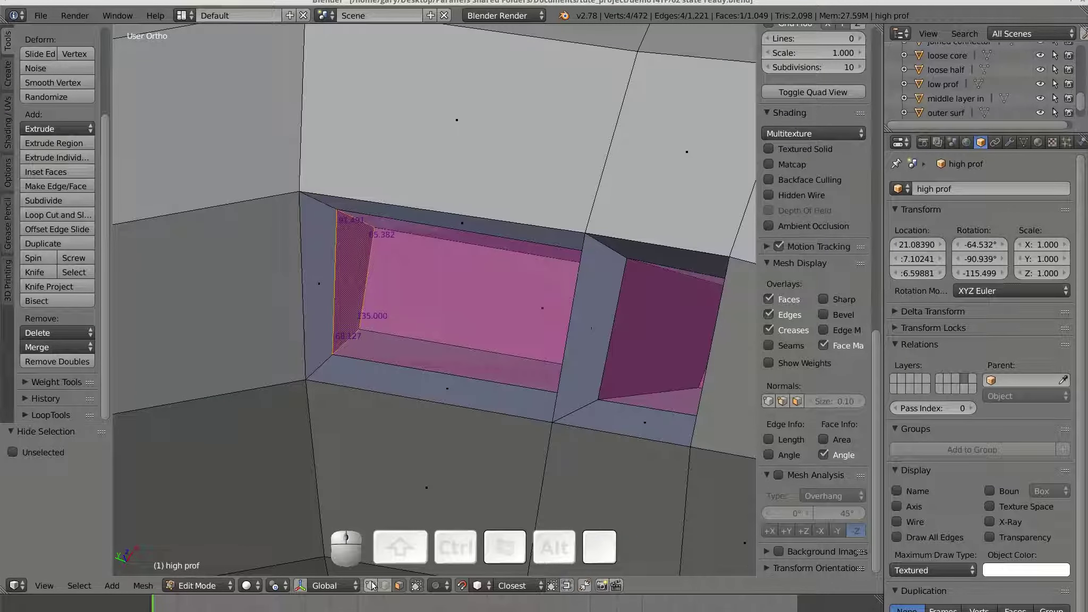
Step: Select an inner edge of the hole and scale it up
{"action": "scroll", "coordinate": [383, 386], "scroll_direction": "up", "scroll_amount": 1}
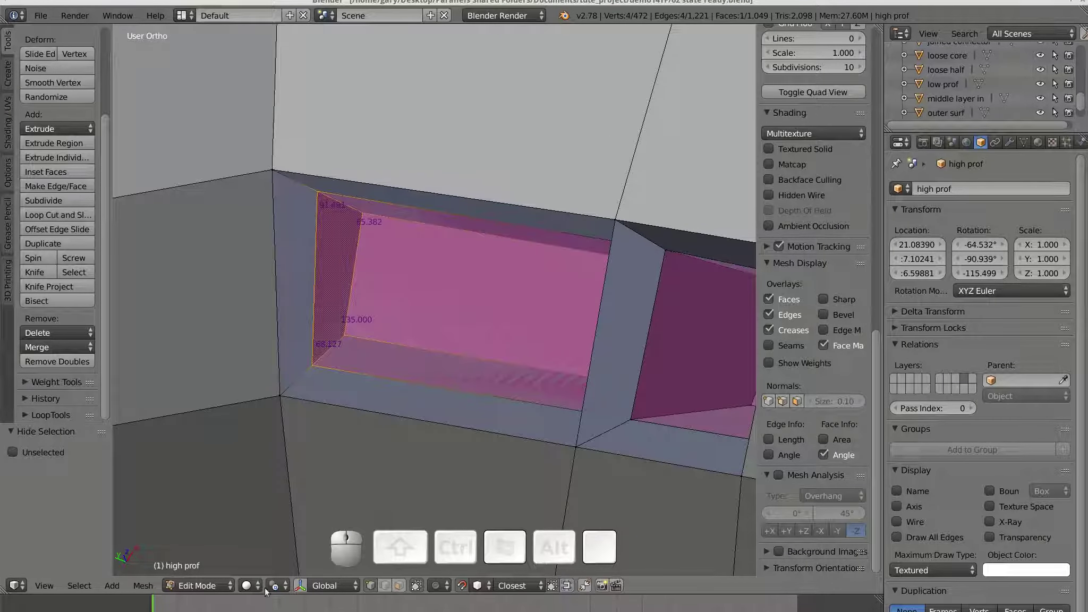
{"action": "middle_click_drag", "start_coordinate": [355, 377], "coordinate": [395, 356], "text": "shift"}
{"action": "scroll", "coordinate": [434, 379], "scroll_direction": "up", "scroll_amount": 2}
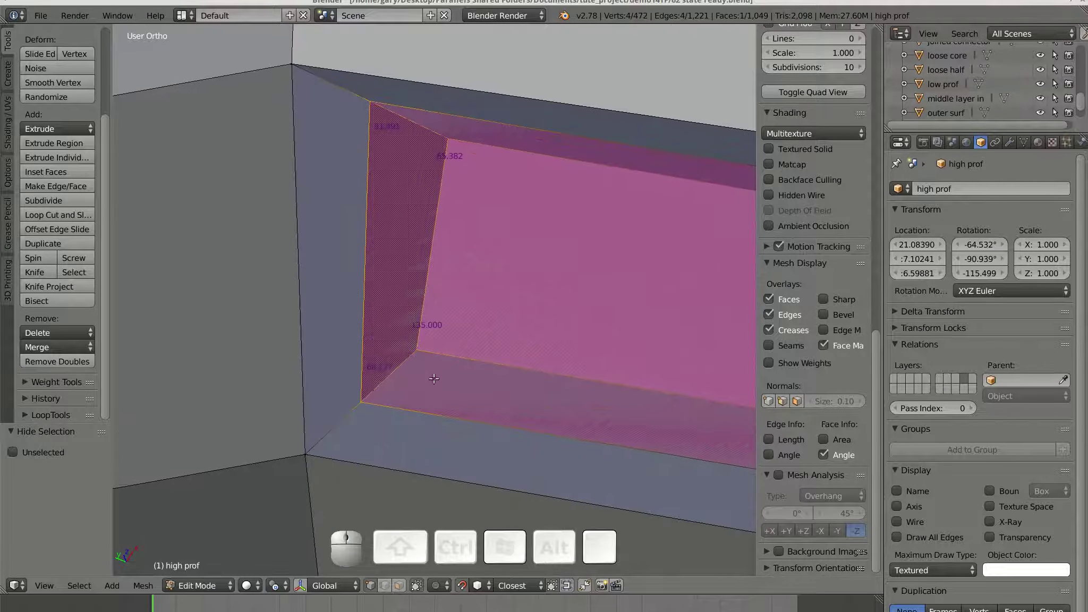
{"action": "right_click", "coordinate": [476, 353]}
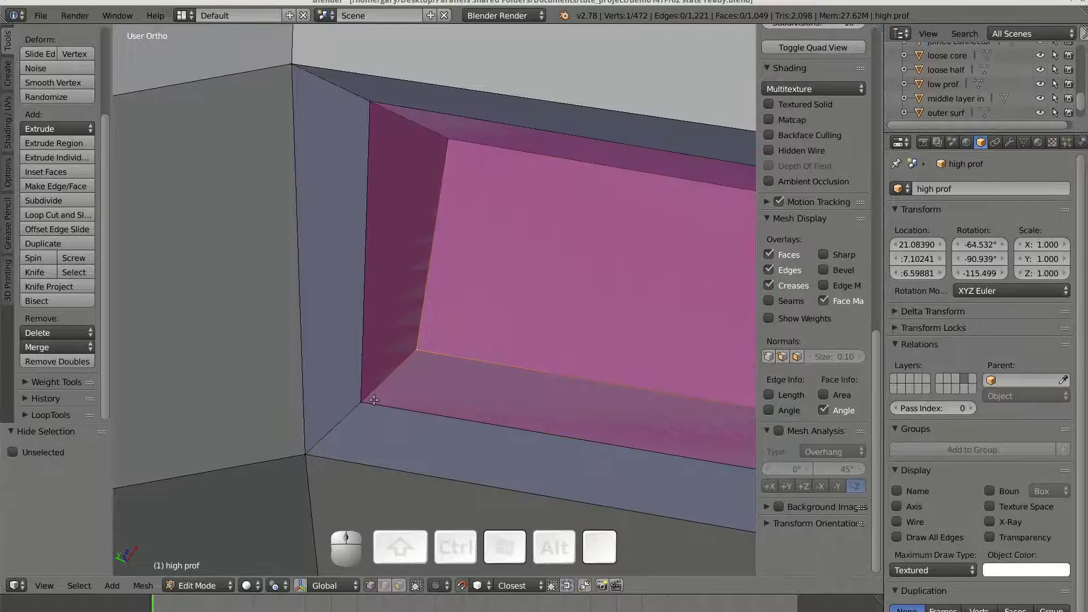
{"action": "key", "text": "s"}
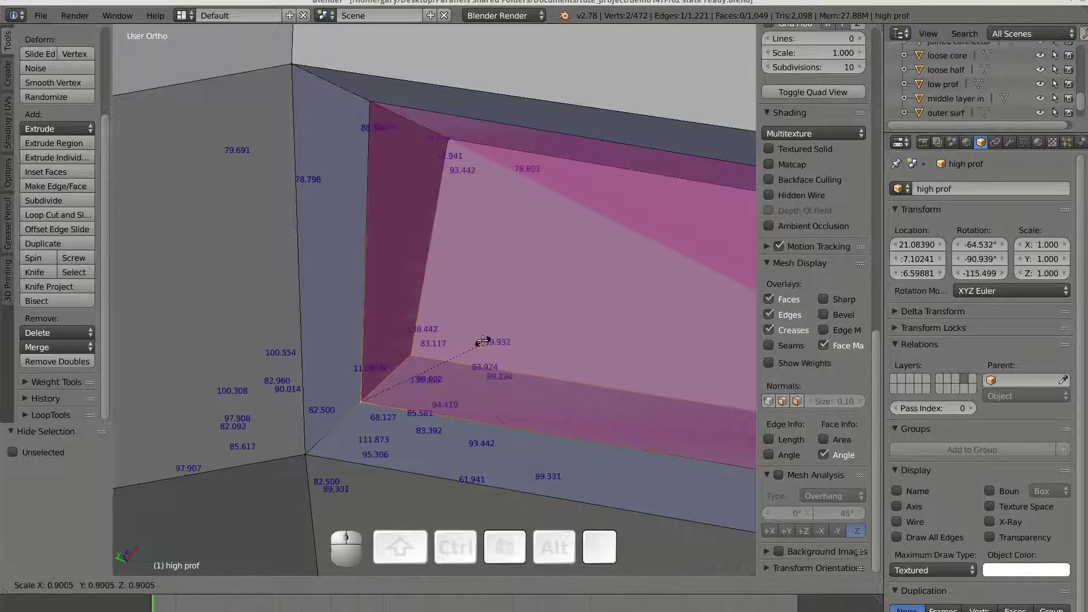
{"action": "left_click", "coordinate": [505, 303]}
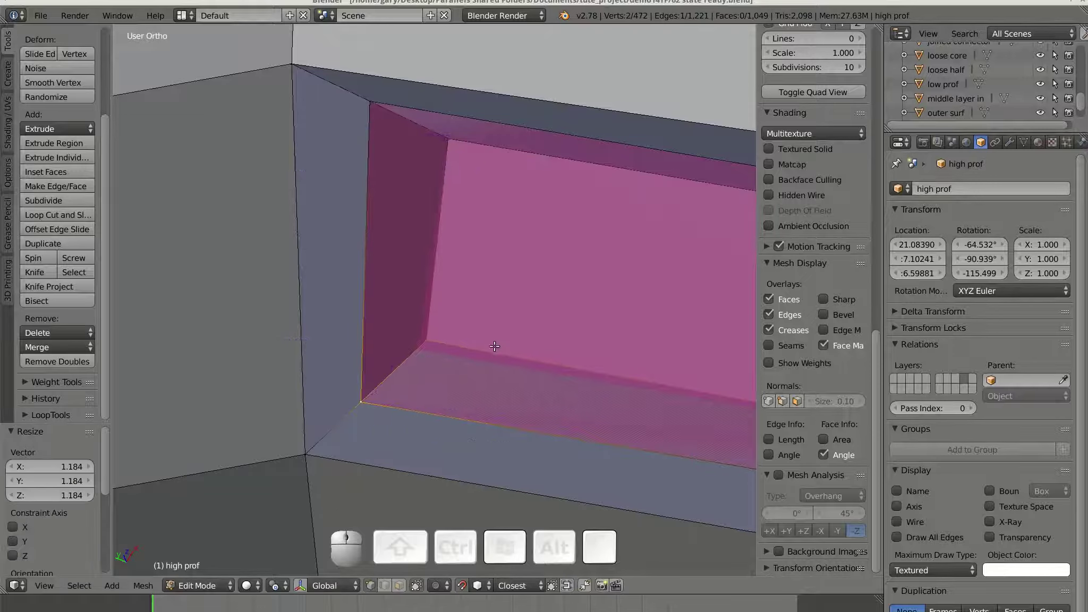
{"action": "scroll", "coordinate": [476, 379], "scroll_direction": "down", "scroll_amount": 3}
Step: Vertex-slide the right-hand recess corner vertices, the last by factor 0.100, reshaping its pink faces
{"action": "middle_click_drag", "start_coordinate": [504, 457], "coordinate": [656, 378], "text": "shift"}
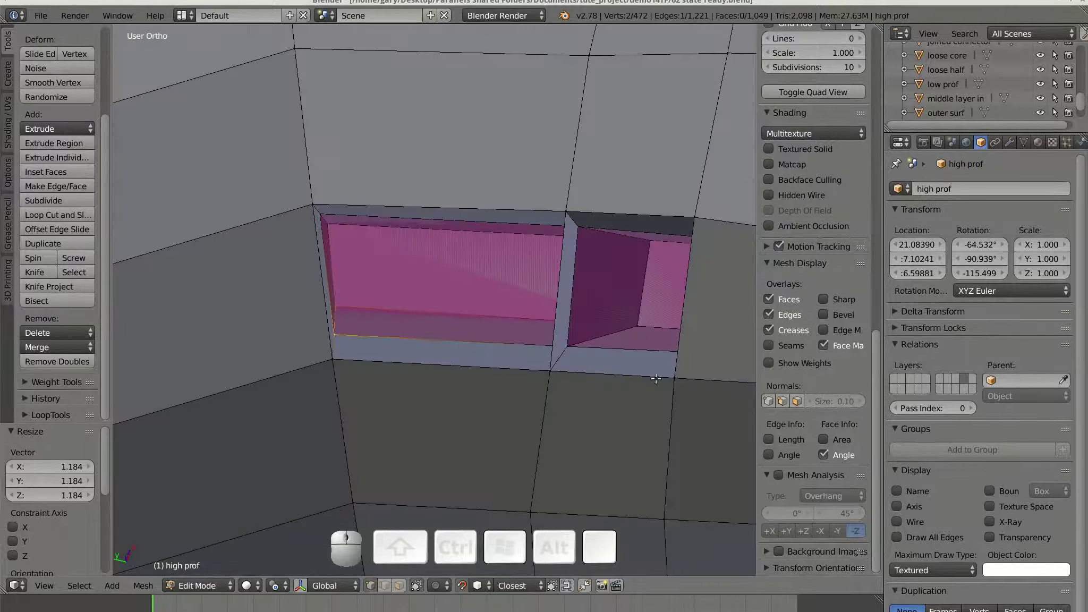
{"action": "right_click", "coordinate": [652, 339]}
{"action": "right_click", "coordinate": [669, 243], "text": "shift"}
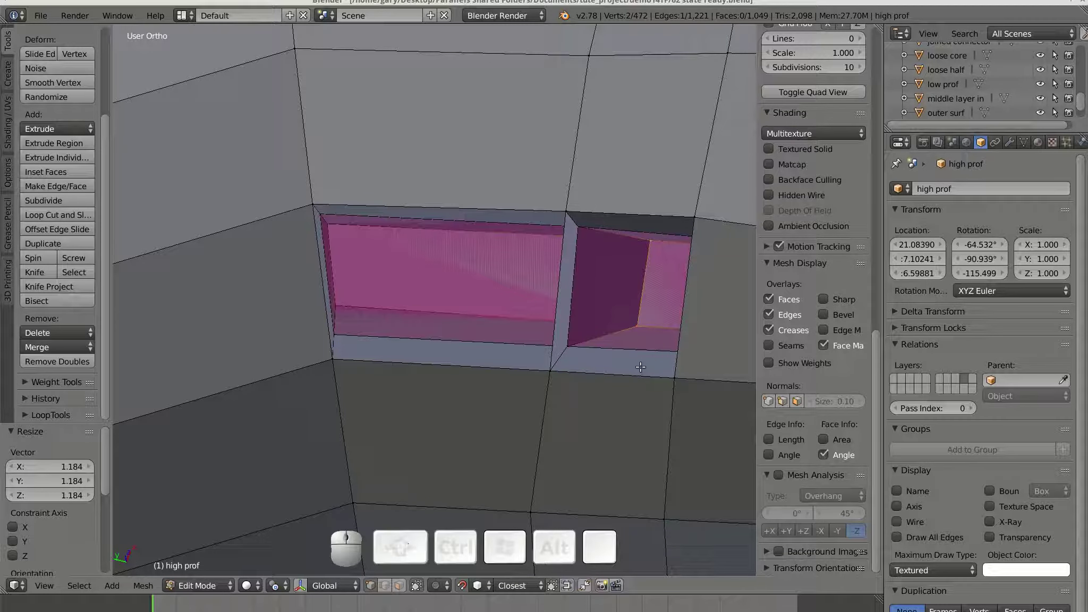
{"action": "key", "text": "shift+v"}
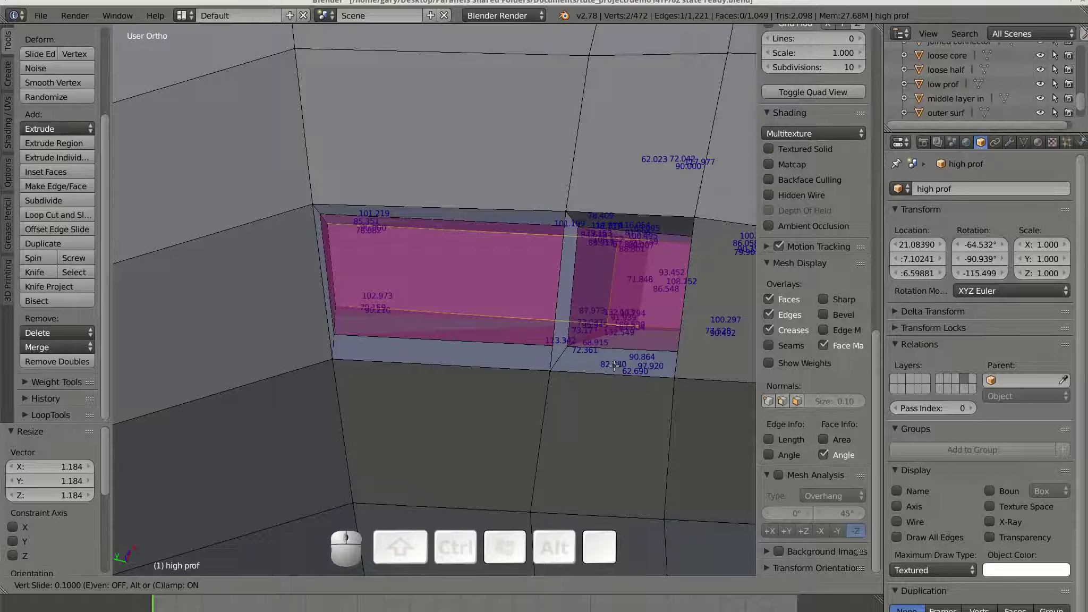
{"action": "left_click", "coordinate": [616, 360]}
{"action": "key", "text": "shift+v"}
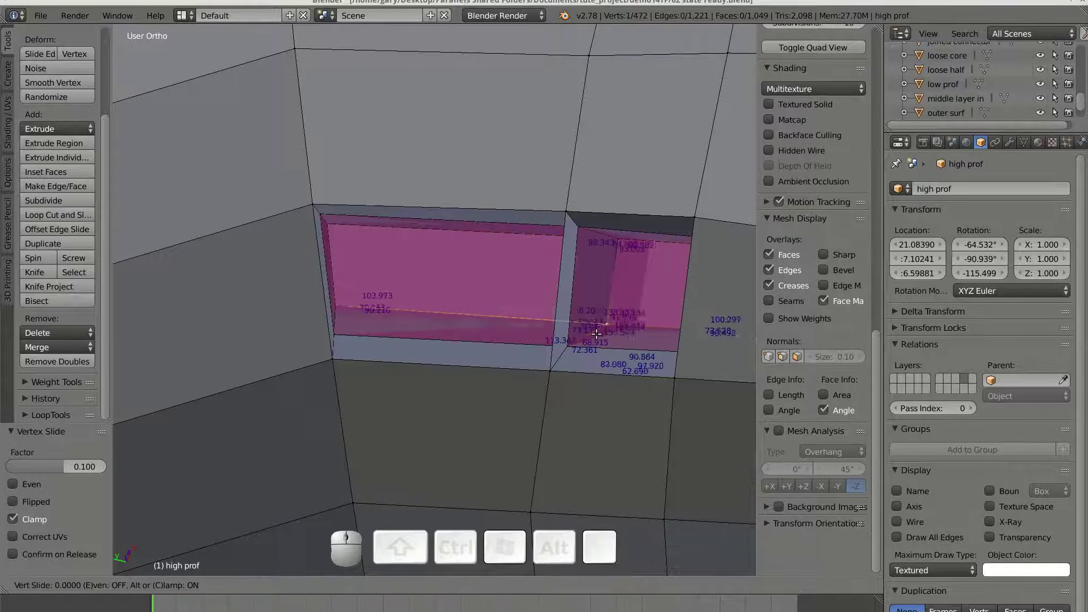
{"action": "right_click", "coordinate": [705, 207]}
{"action": "right_click", "coordinate": [705, 208]}
{"action": "key", "text": "shift+v"}
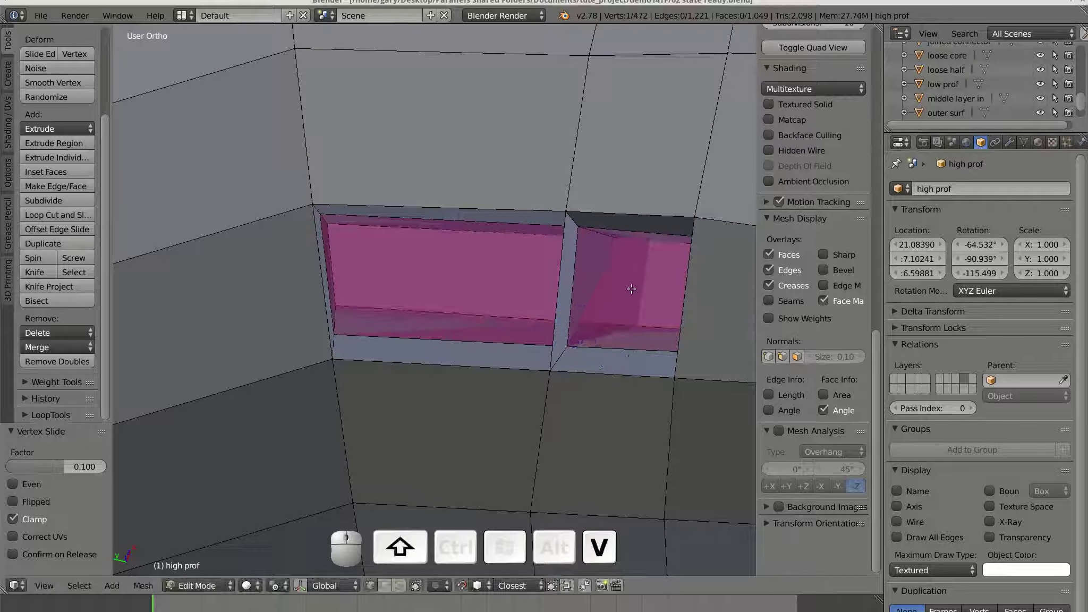
{"action": "left_click", "coordinate": [602, 286]}
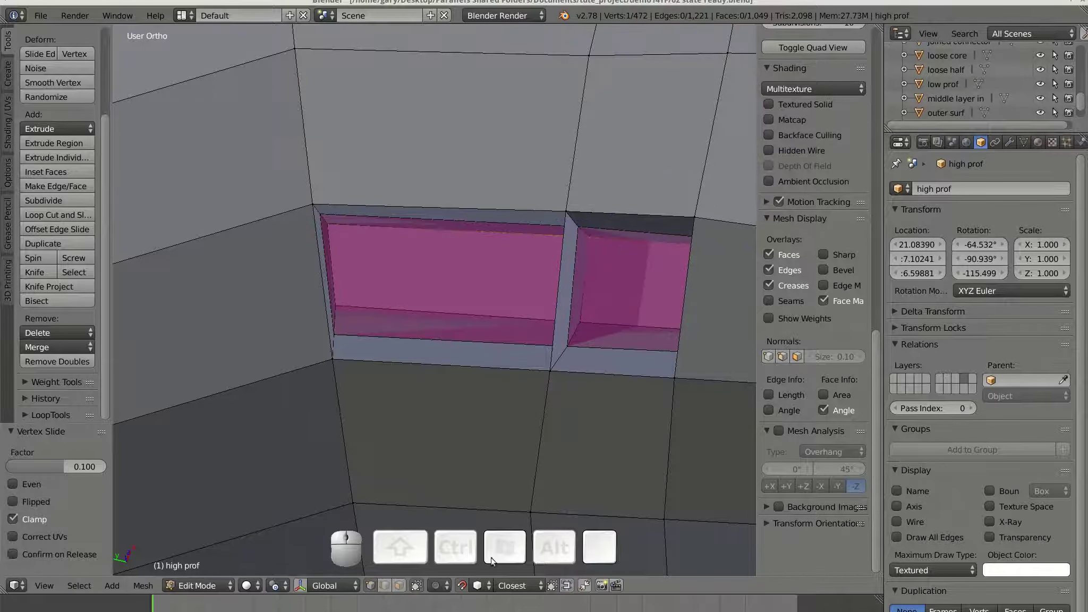
Step: Scale one edge inside the recess up by 1.248 in edge select mode
{"action": "middle_click_drag", "start_coordinate": [672, 422], "coordinate": [582, 437], "text": "shift"}
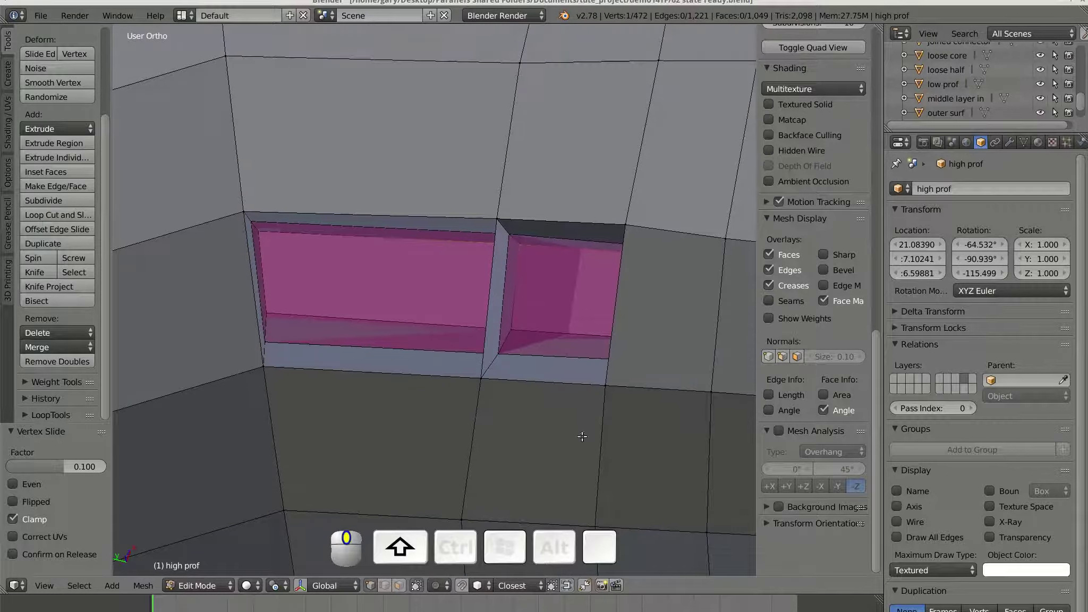
{"action": "scroll", "coordinate": [582, 436], "scroll_direction": "up", "scroll_amount": 2}
{"action": "left_click", "coordinate": [399, 585]}
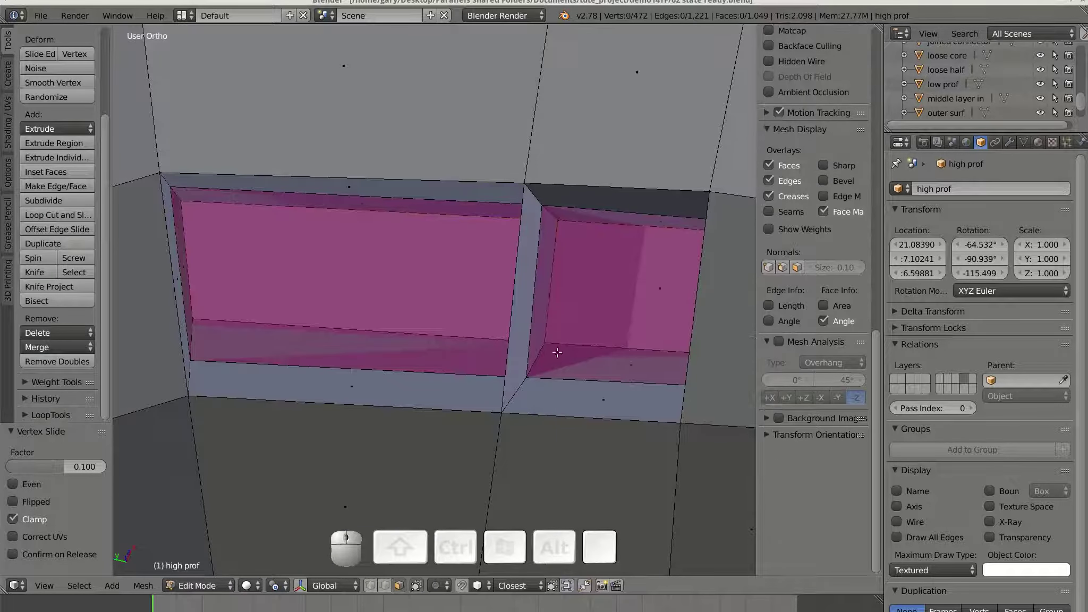
{"action": "left_click", "coordinate": [535, 328]}
{"action": "left_click", "coordinate": [537, 329]}
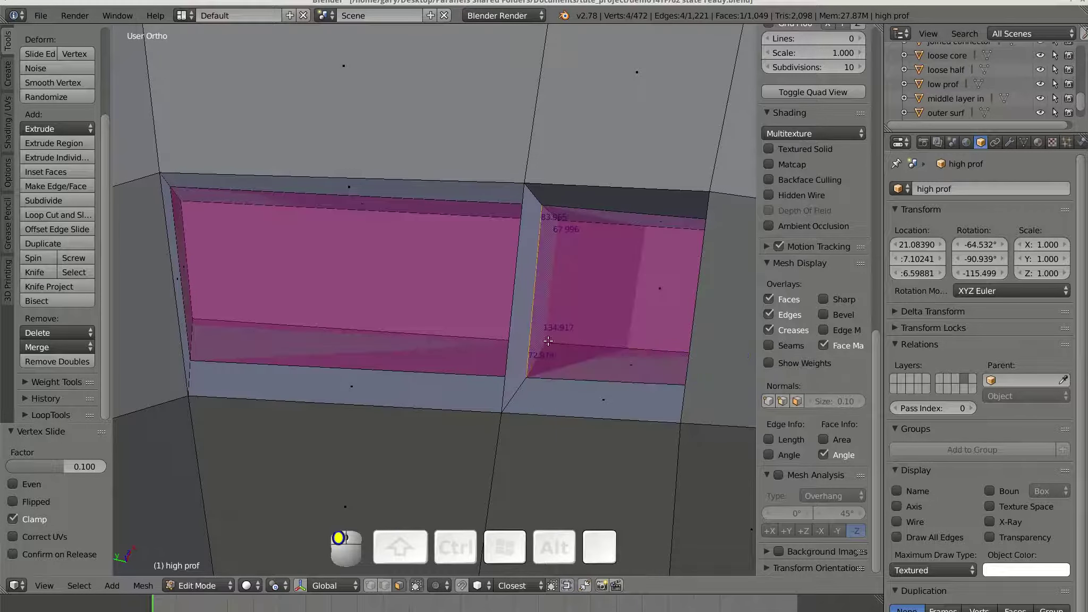
{"action": "middle_click_drag", "start_coordinate": [625, 396], "coordinate": [626, 360]}
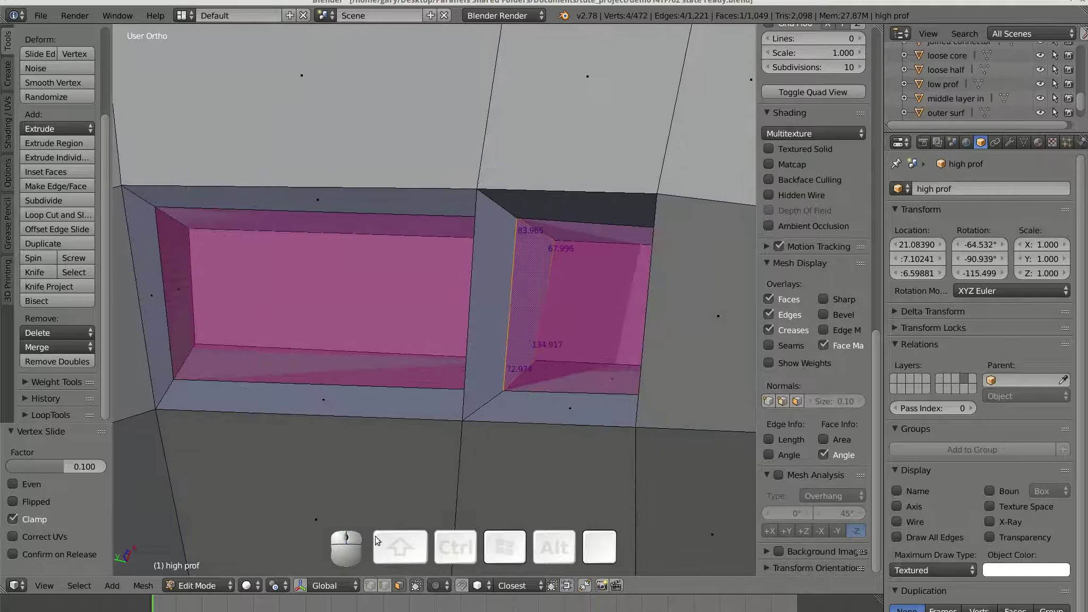
{"action": "left_click", "coordinate": [371, 585]}
{"action": "right_click", "coordinate": [515, 367]}
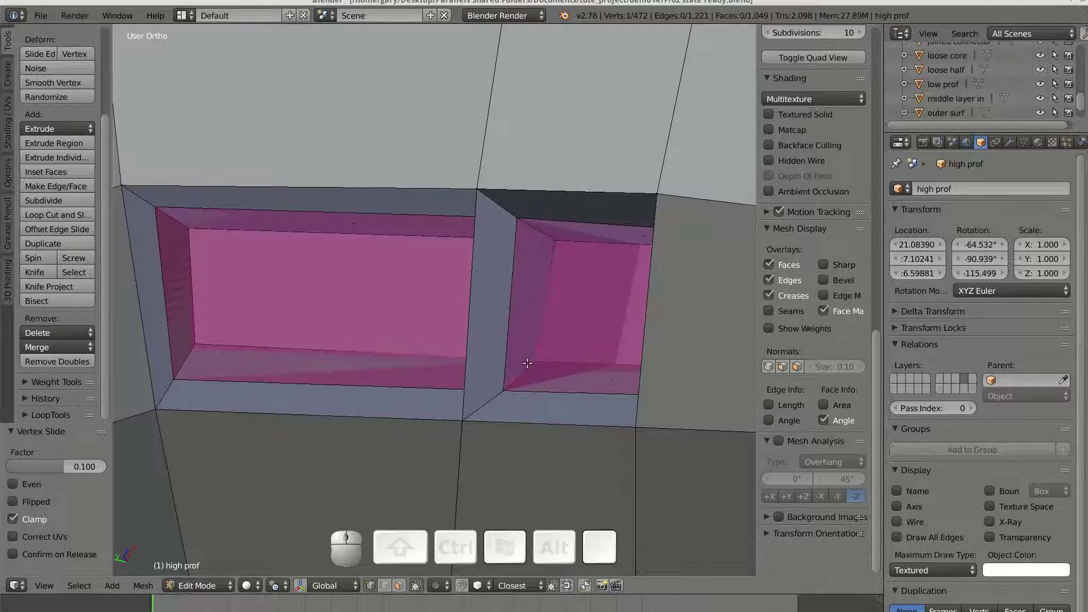
{"action": "key", "text": "s"}
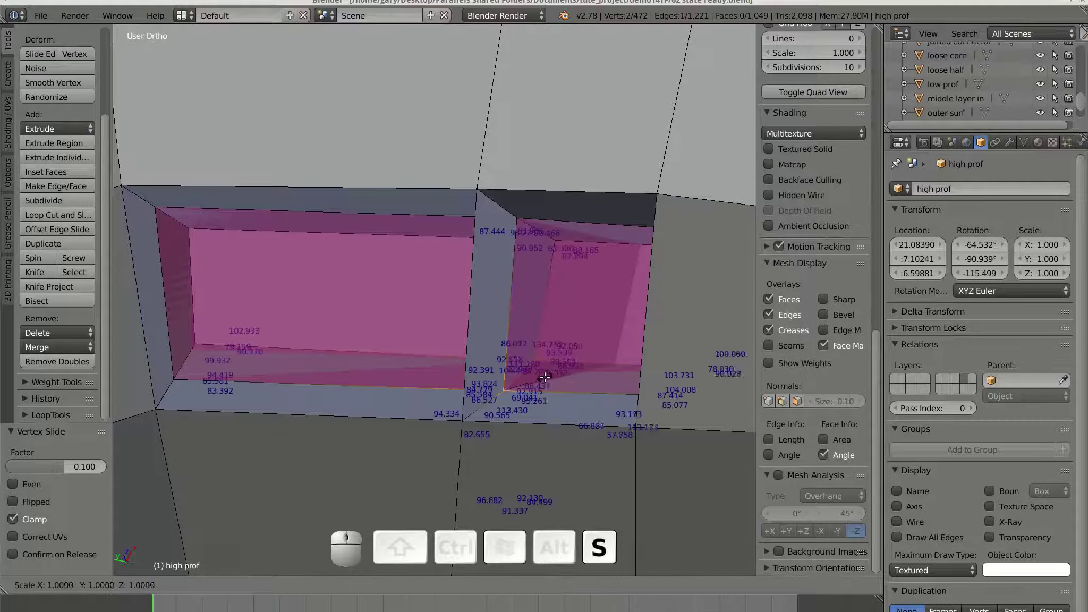
{"action": "left_click", "coordinate": [552, 367]}
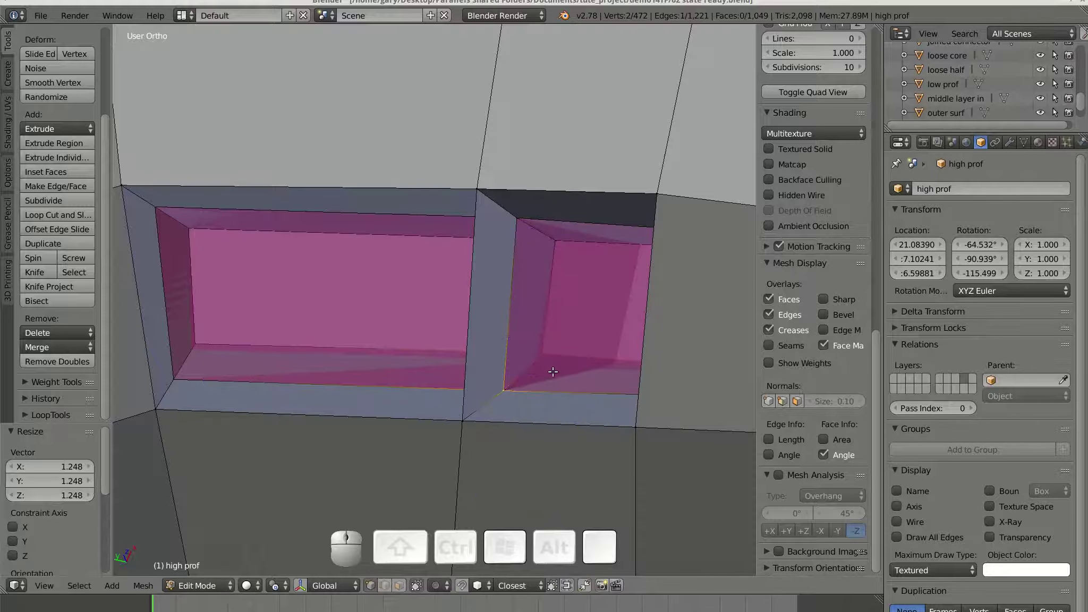
Step: Hide the grey face to the right of the recess to expose the inner recess
{"action": "mouse_move", "coordinate": [552, 367]}
{"action": "middle_mouse_down"}
{"action": "mouse_move", "coordinate": [586, 355]}
{"action": "mouse_move", "coordinate": [565, 378]}
{"action": "middle_mouse_up"}
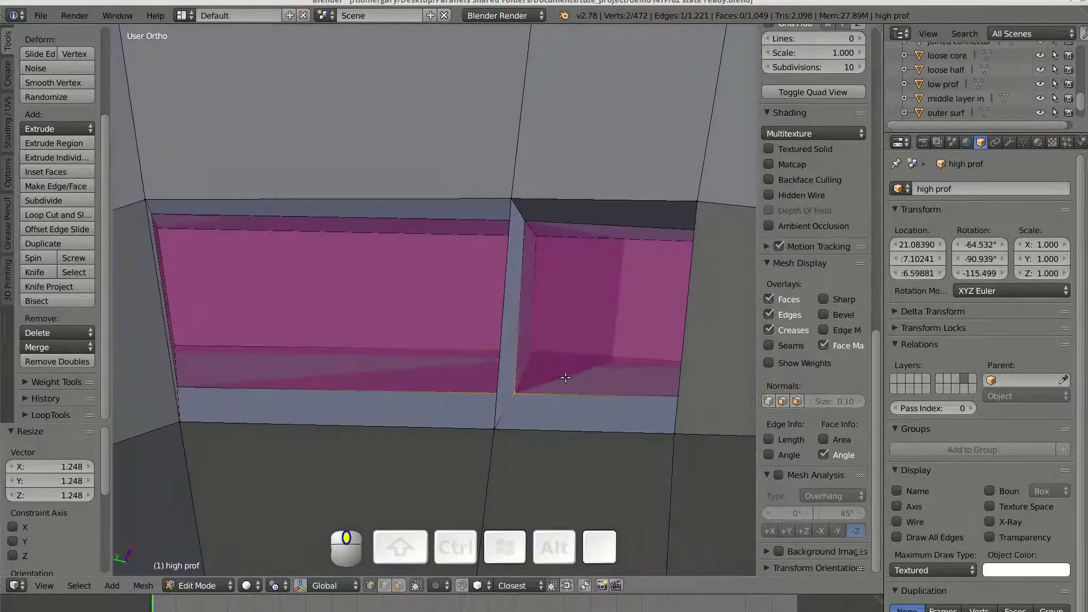
{"action": "middle_click_drag", "start_coordinate": [657, 412], "coordinate": [458, 377], "text": "shift"}
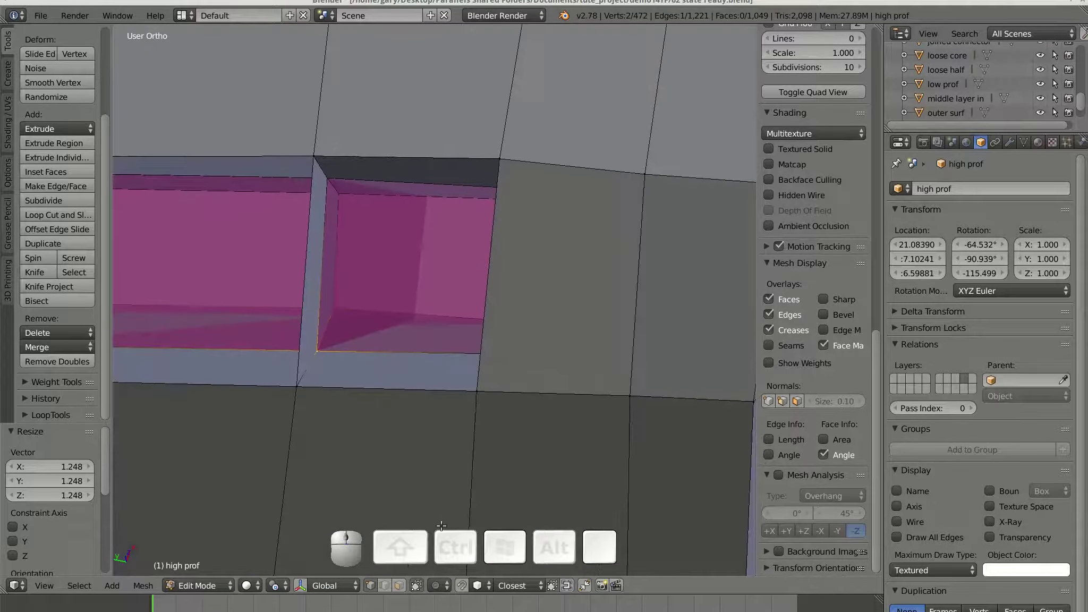
{"action": "left_click", "coordinate": [397, 586]}
{"action": "left_click", "coordinate": [578, 275]}
{"action": "key", "text": "h"}
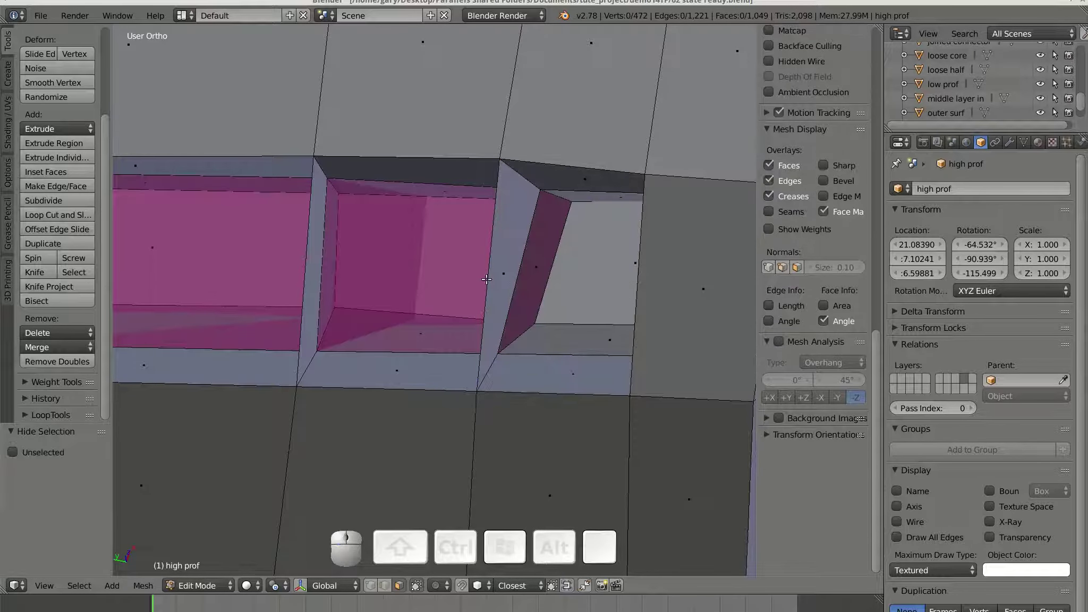
Step: Scale an edge of the exposed recess's slanted face by 1.272
{"action": "left_click", "coordinate": [535, 305]}
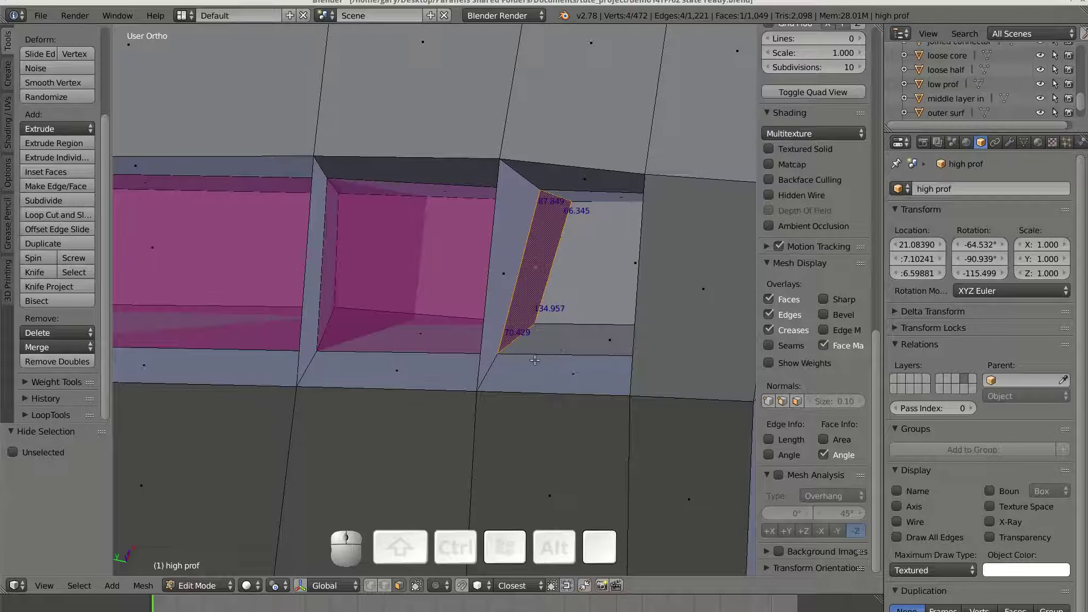
{"action": "left_click", "coordinate": [384, 584]}
{"action": "left_click", "coordinate": [548, 322]}
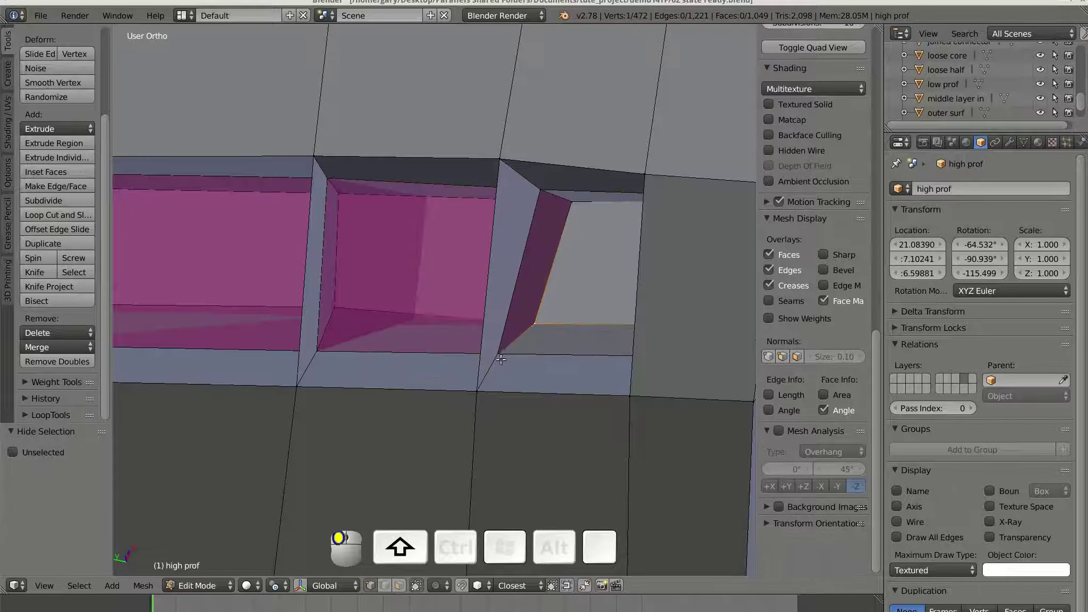
{"action": "key", "text": "s"}
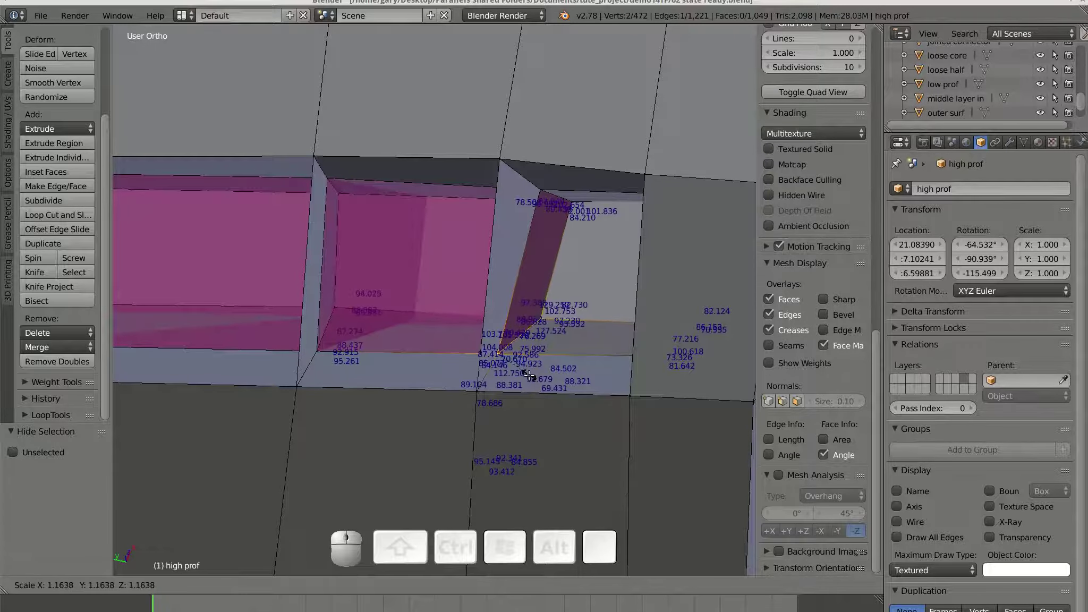
{"action": "left_click", "coordinate": [591, 276]}
{"action": "middle_click_drag", "start_coordinate": [590, 276], "coordinate": [593, 274]}
{"action": "scroll", "coordinate": [593, 274], "scroll_direction": "down", "scroll_amount": 7}
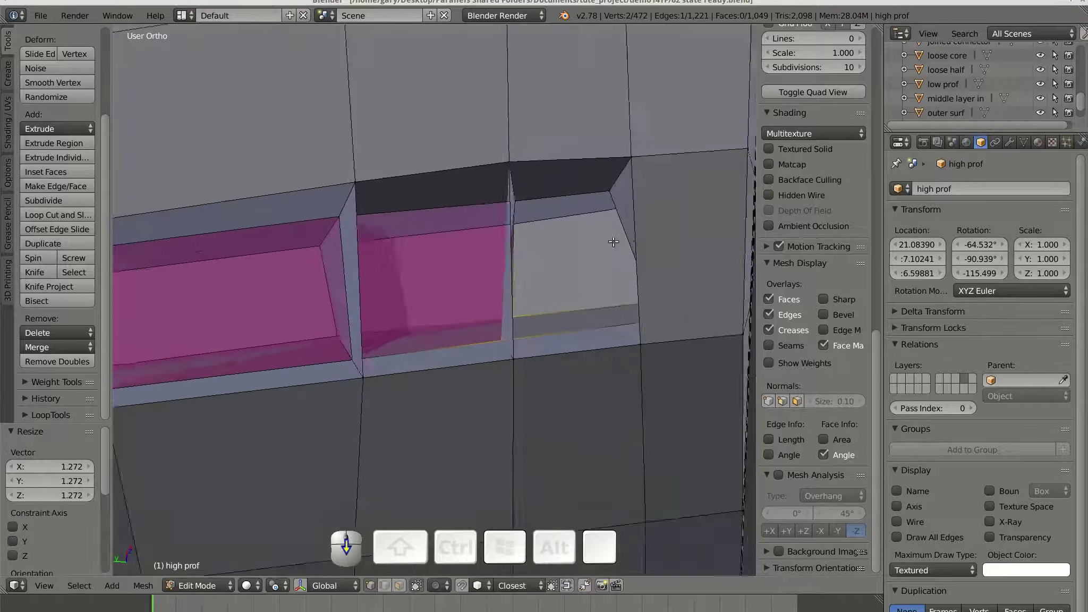
{"action": "middle_click_drag", "start_coordinate": [485, 282], "coordinate": [382, 229], "text": "shift"}
Step: Export the reshaped high prof mesh as Stanford PLY, overwriting 62 state ready.ply in gmsh-2.14.0-Linux
{"action": "left_click", "coordinate": [41, 15]}
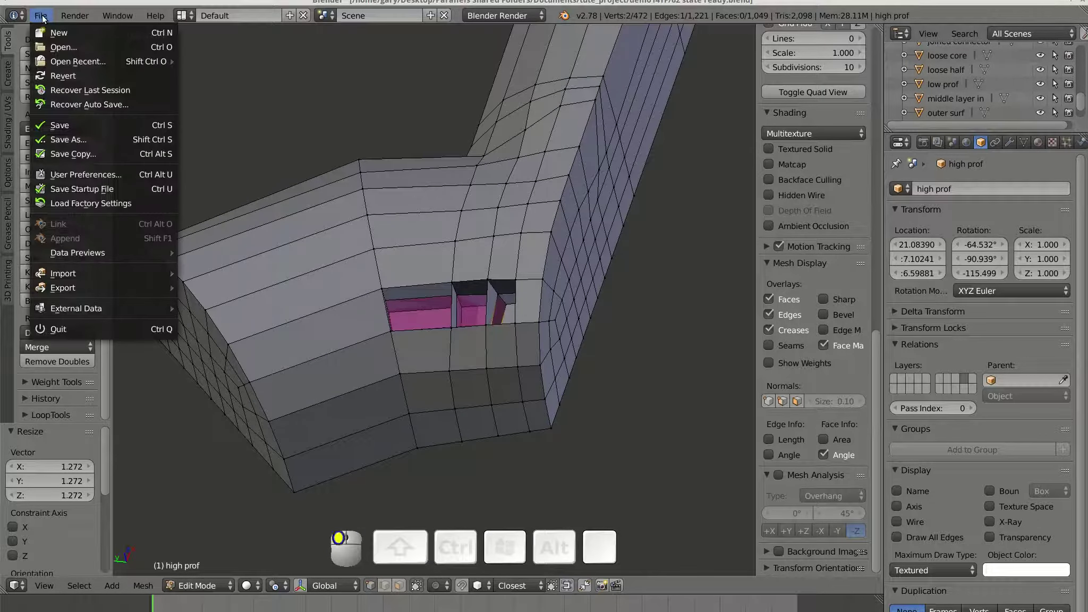
{"action": "mouse_move", "coordinate": [133, 288]}
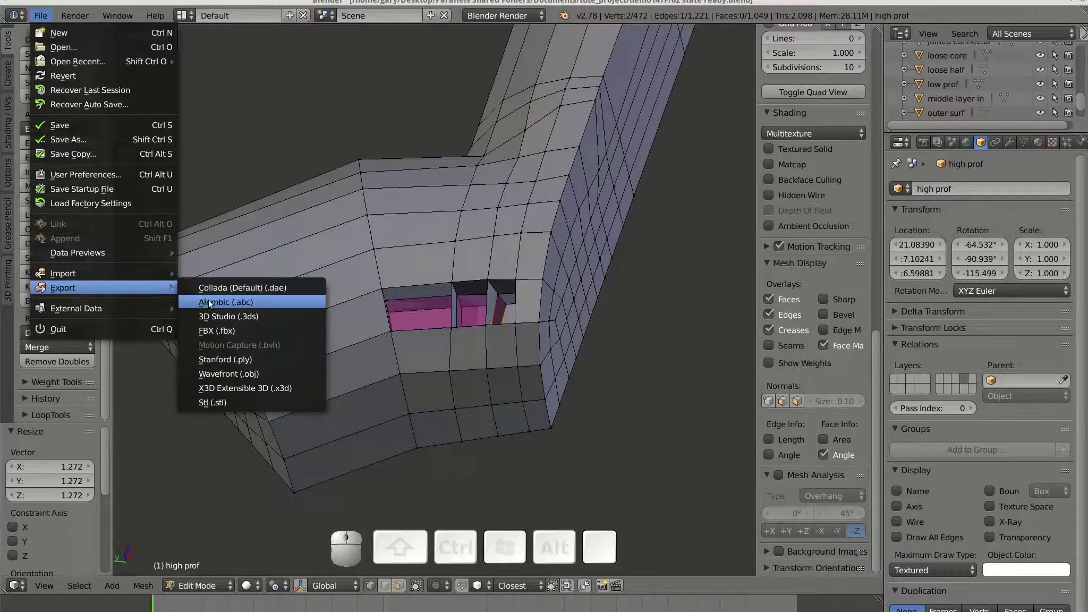
{"action": "left_click", "coordinate": [220, 358]}
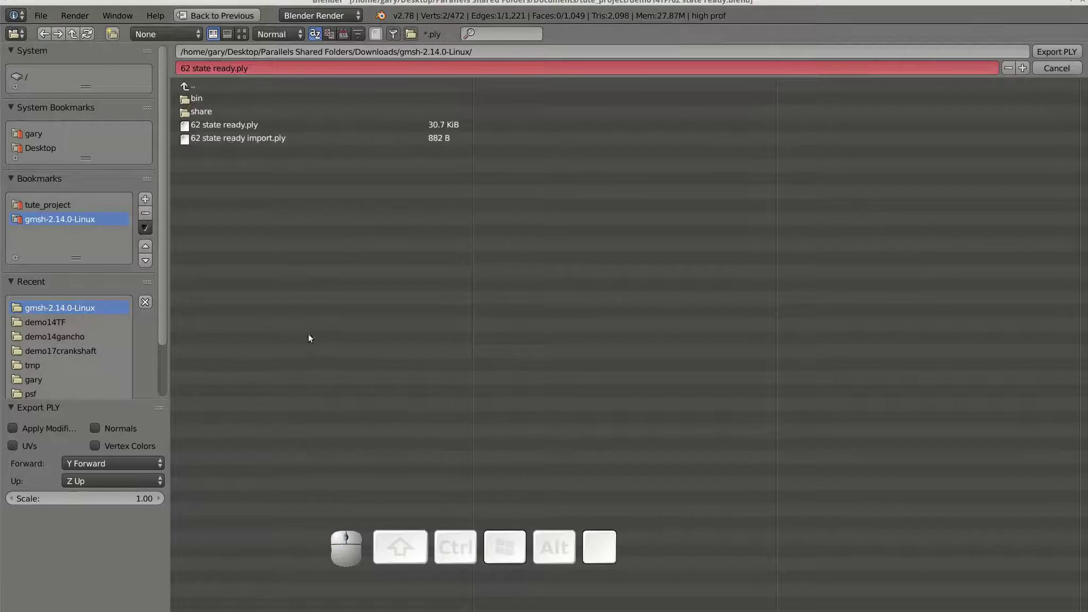
{"action": "left_click", "coordinate": [252, 124]}
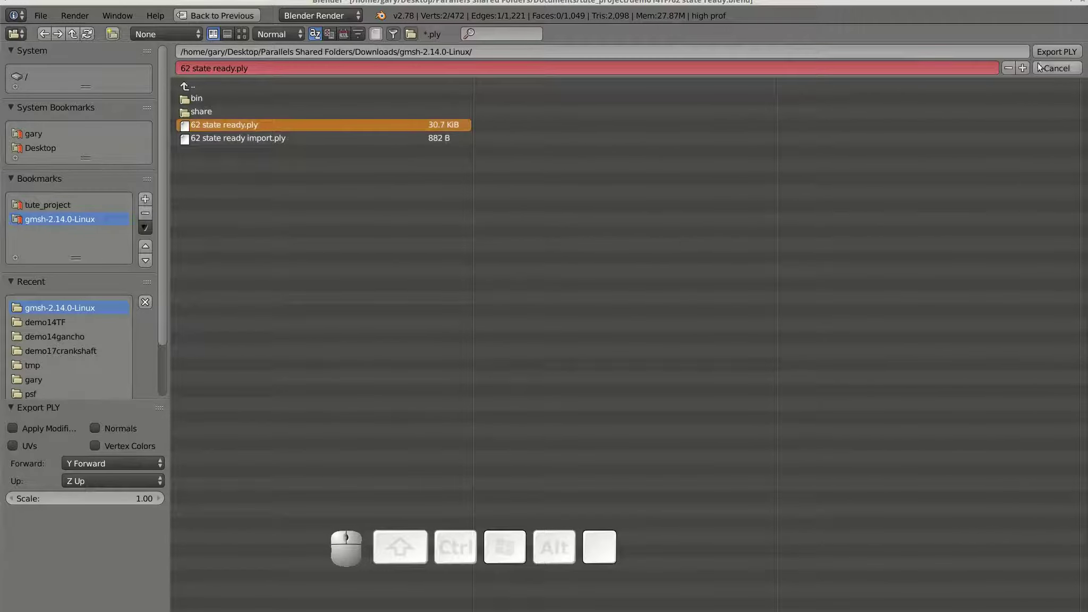
{"action": "left_click", "coordinate": [1057, 52]}
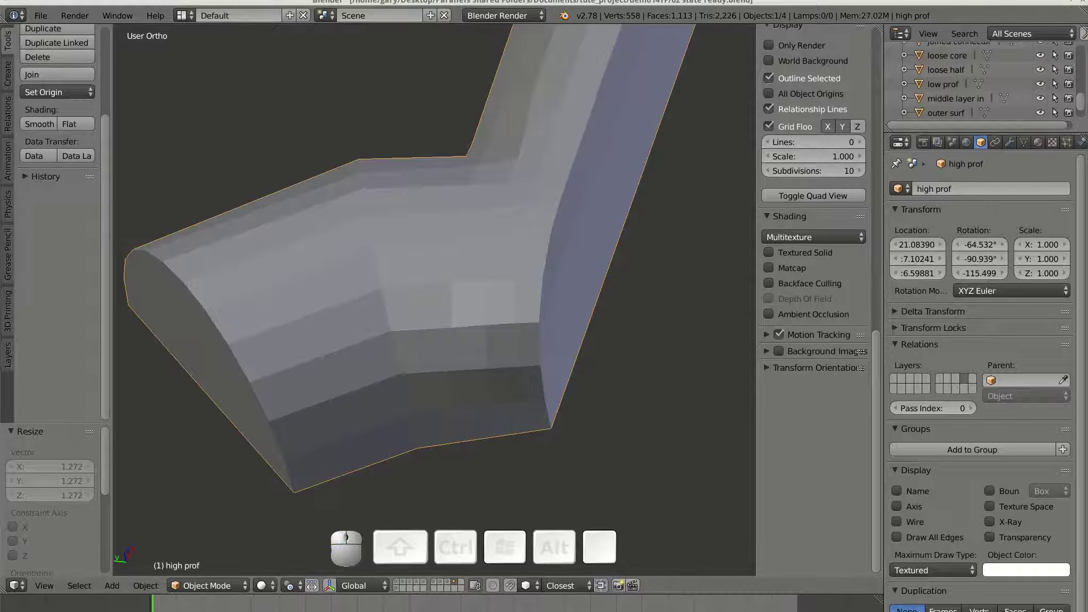
Step: Launch Blenbridge, load 62 state ready.ply and convert it to VTK
{"action": "key", "text": "alt+Tab"}
{"action": "double_click", "coordinate": [433, 149]}
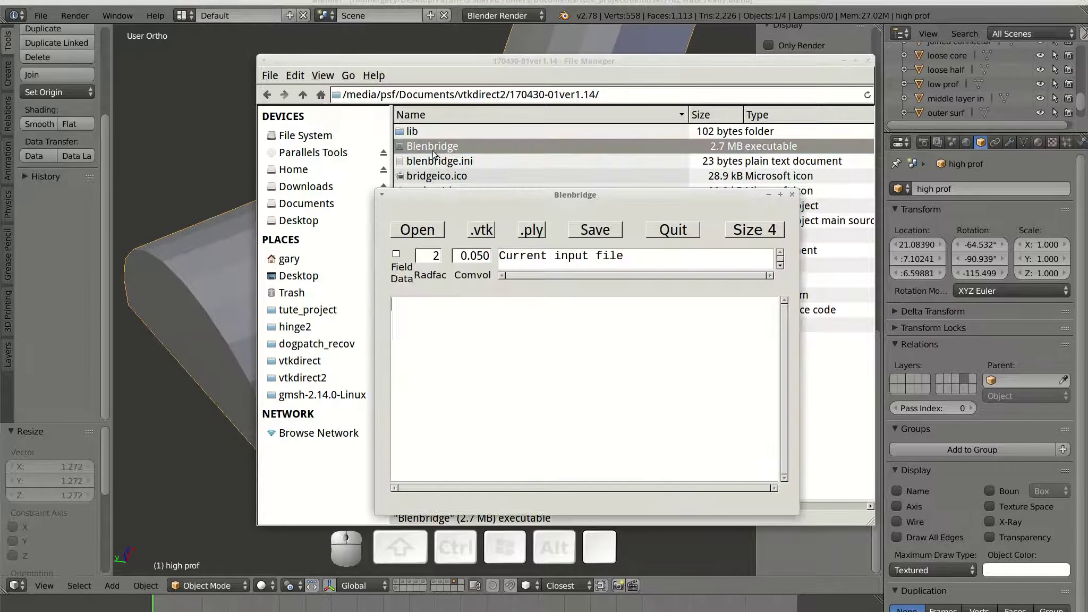
{"action": "left_click", "coordinate": [423, 229]}
{"action": "left_click", "coordinate": [408, 151]}
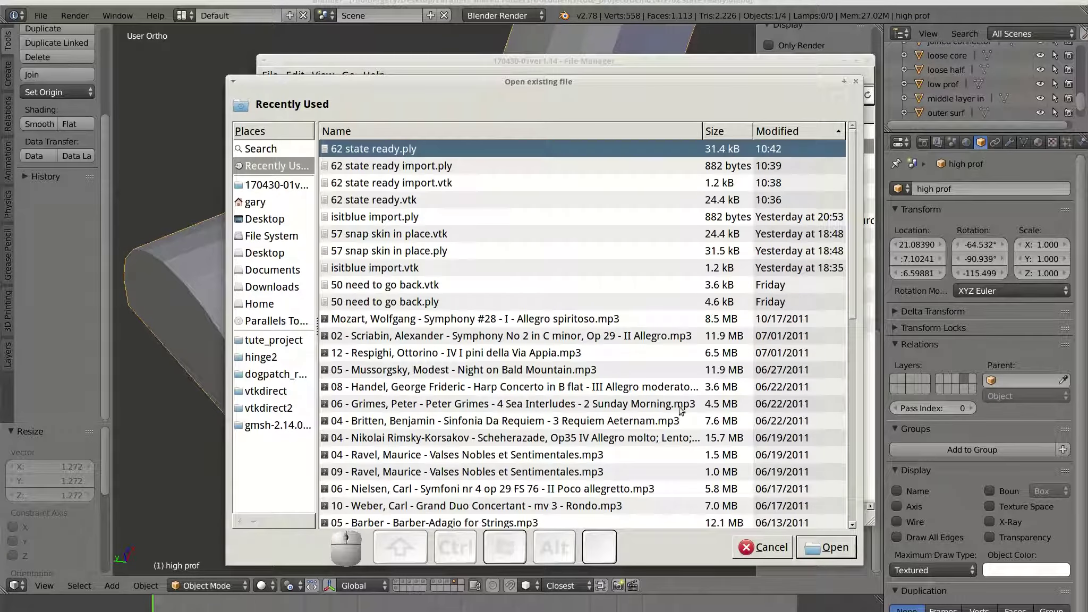
{"action": "left_click", "coordinate": [829, 548]}
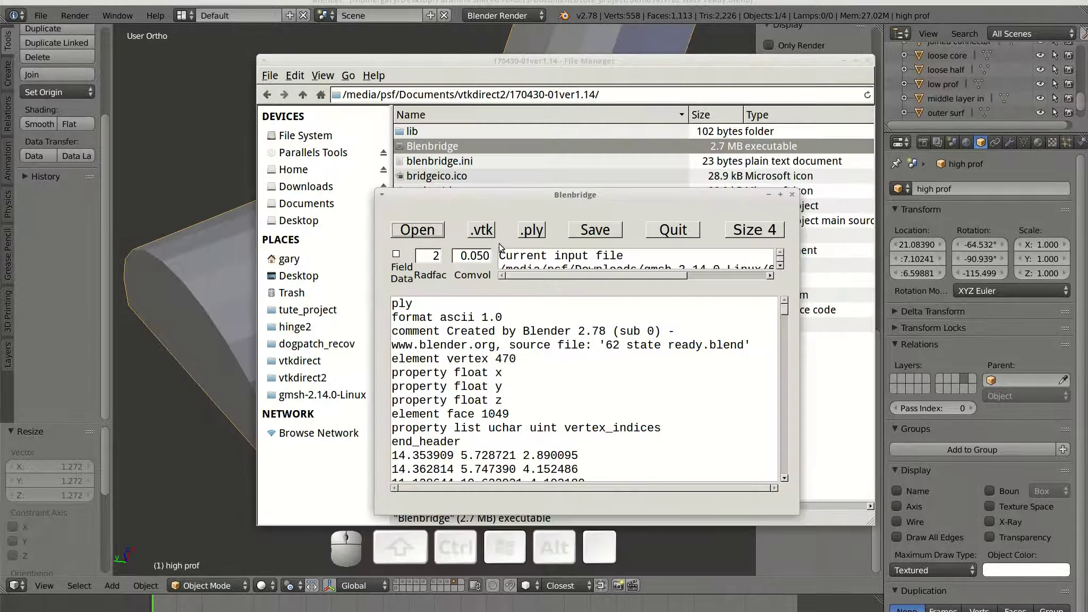
{"action": "left_click", "coordinate": [481, 229]}
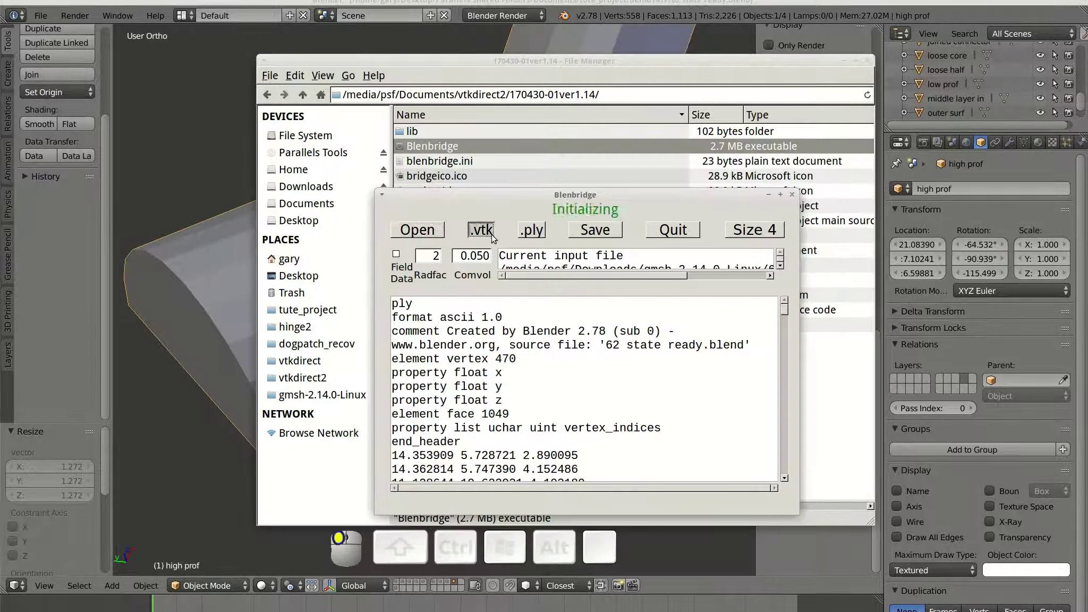
Step: Save the converted mesh as 62 state ready.vtk and quit Blenbridge
{"action": "left_click", "coordinate": [594, 232]}
{"action": "left_click", "coordinate": [414, 229]}
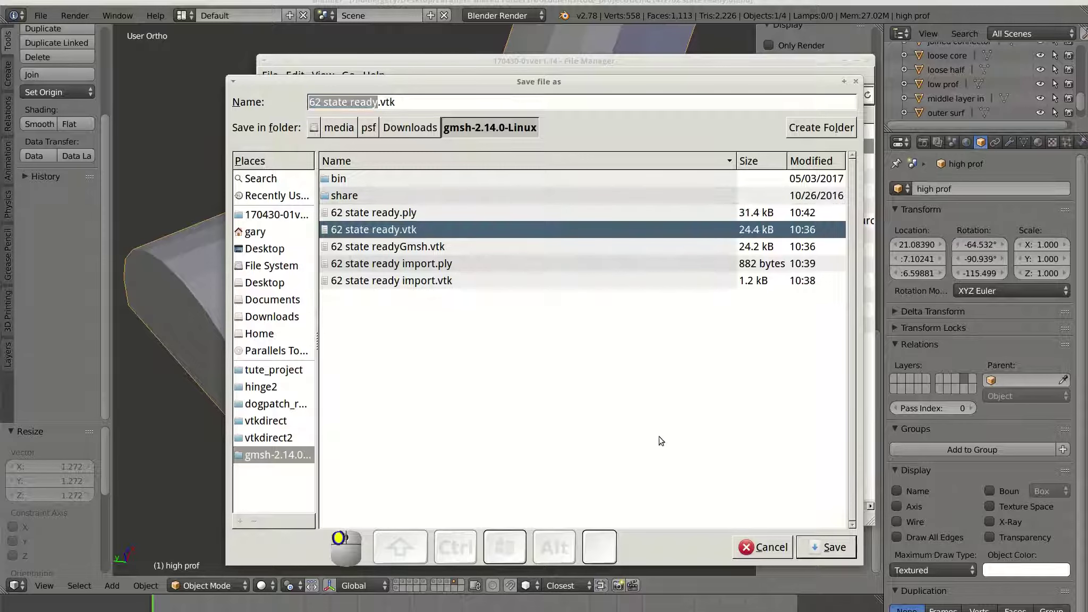
{"action": "left_click", "coordinate": [840, 552]}
{"action": "left_click", "coordinate": [671, 234]}
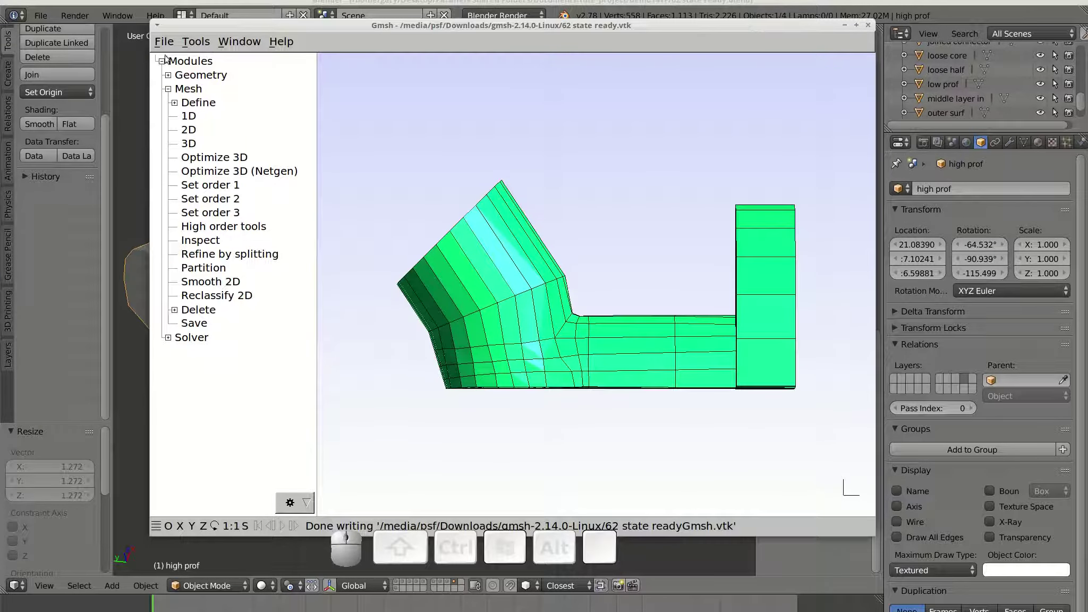
Step: Reload 62 state ready.vtk from Gmsh's recent files and generate the 3D mesh
{"action": "left_click", "coordinate": [164, 42]}
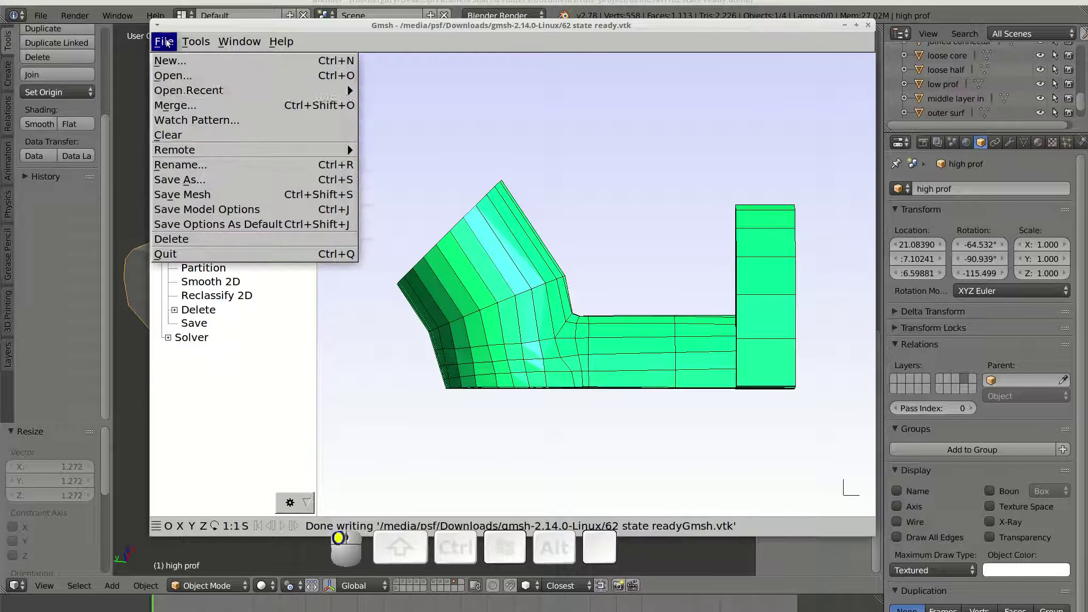
{"action": "mouse_move", "coordinate": [189, 90]}
{"action": "left_click", "coordinate": [444, 91]}
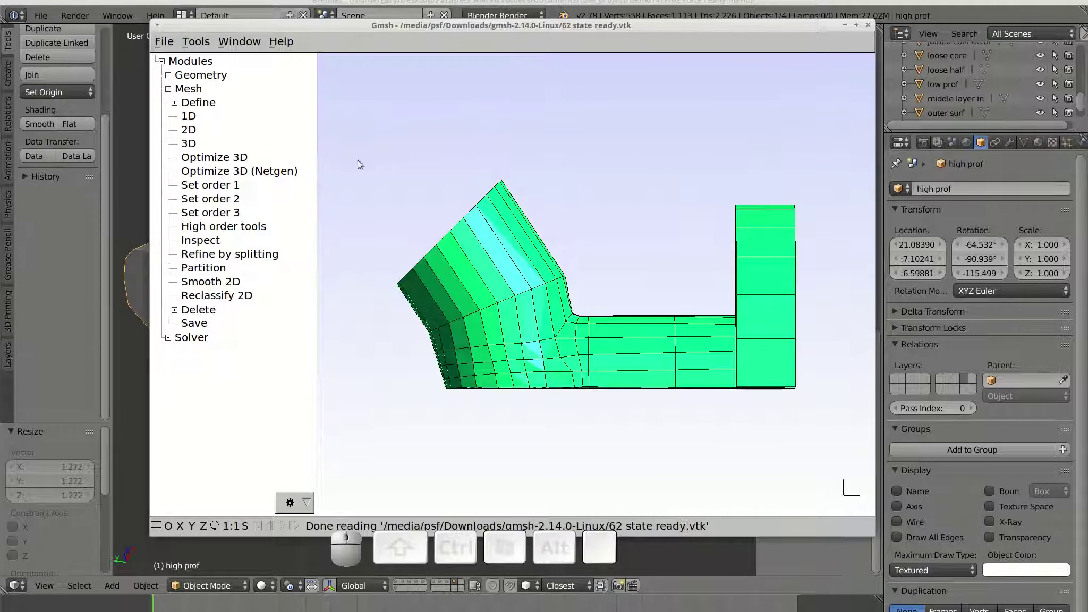
{"action": "left_click", "coordinate": [190, 144]}
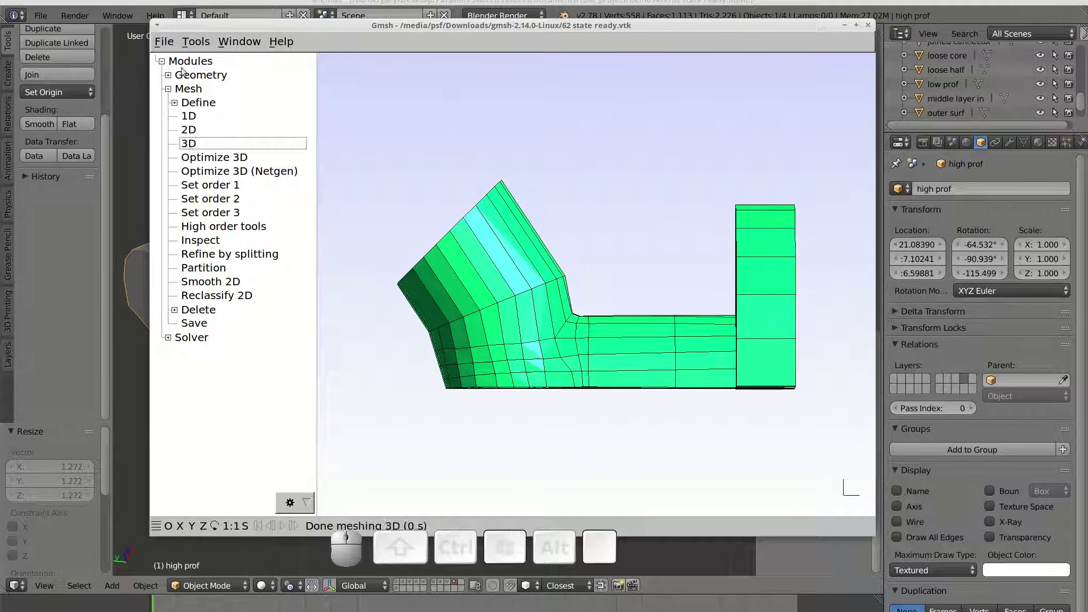
Step: Save the mesh over 62 state readyGmsh.vtk in gmsh-2.14.0-Linux, accepting the VTK options
{"action": "left_click", "coordinate": [163, 41]}
{"action": "left_click", "coordinate": [176, 177]}
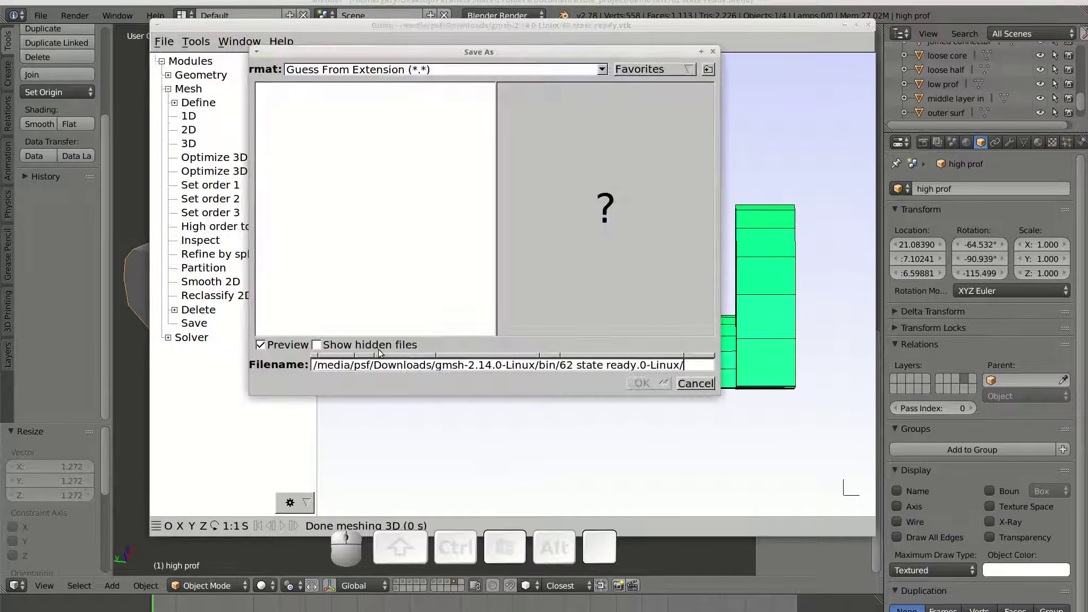
{"action": "left_click", "coordinate": [496, 356]}
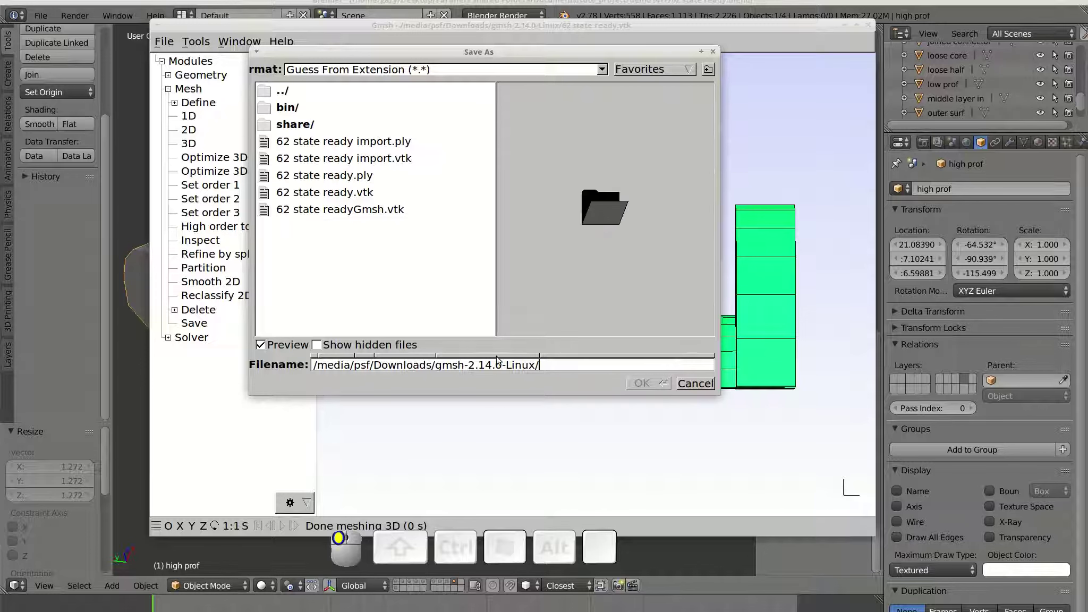
{"action": "left_click", "coordinate": [374, 210]}
{"action": "key", "text": "Return"}
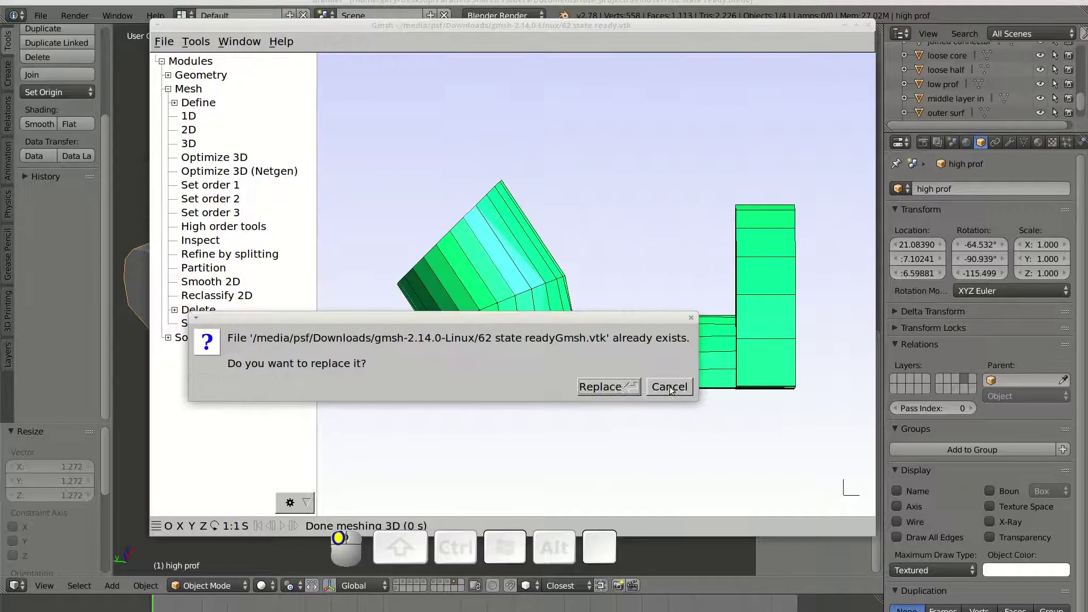
{"action": "left_click", "coordinate": [615, 387]}
{"action": "left_click", "coordinate": [579, 417]}
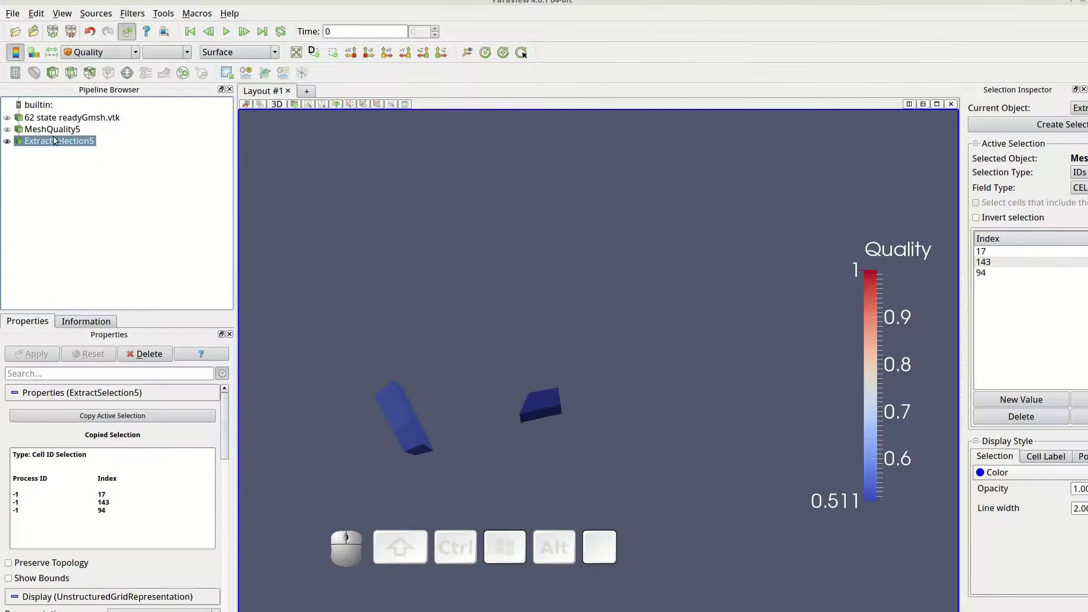
Step: Hide ExtractSelection5 and reopen 62 state readyGmsh.vtk as Surface With Edges at 0.5 opacity
{"action": "left_click", "coordinate": [8, 142]}
{"action": "left_click", "coordinate": [13, 14]}
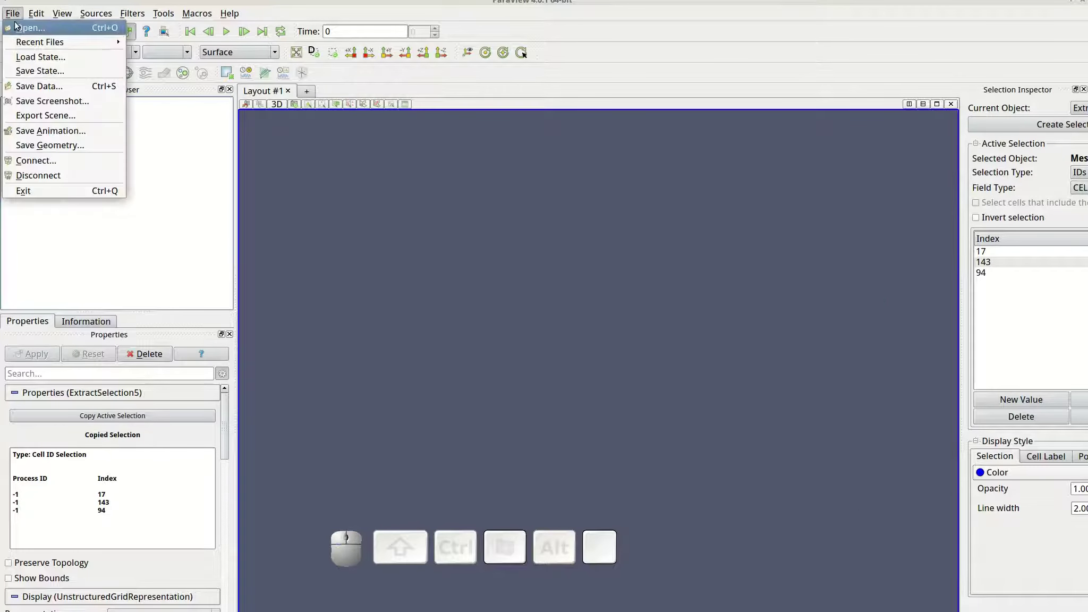
{"action": "mouse_move", "coordinate": [21, 40]}
{"action": "left_click", "coordinate": [211, 58]}
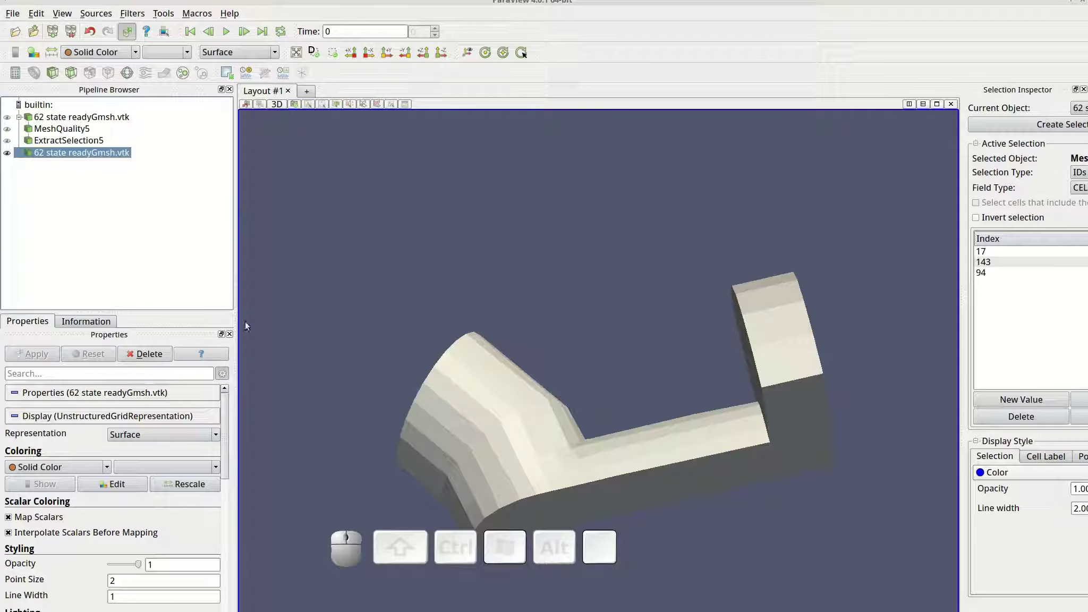
{"action": "left_click", "coordinate": [194, 435]}
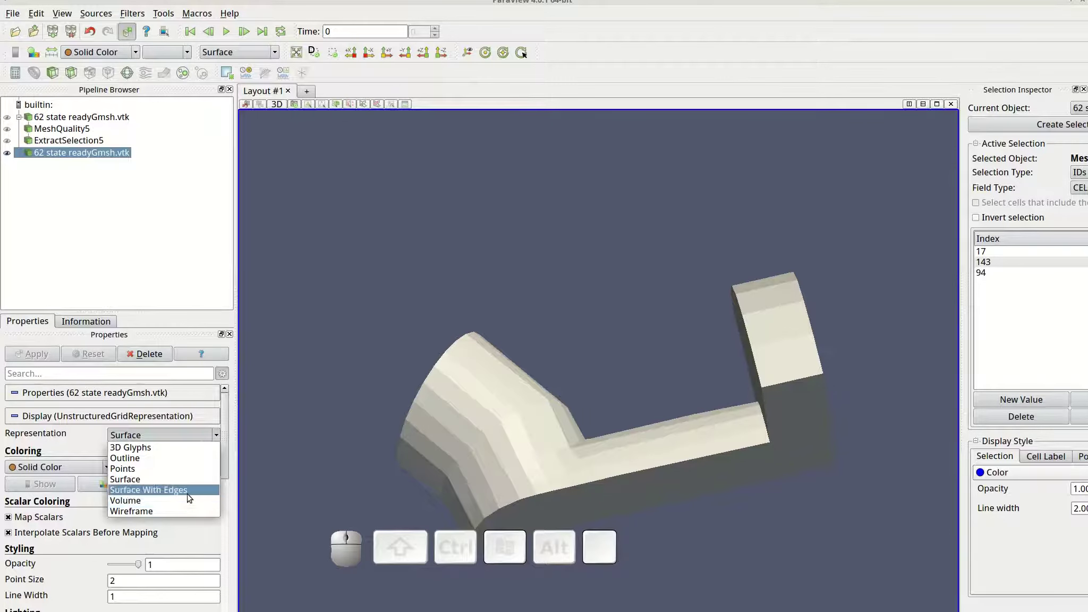
{"action": "left_click", "coordinate": [170, 490]}
{"action": "left_click_drag", "start_coordinate": [127, 565], "coordinate": [122, 568]}
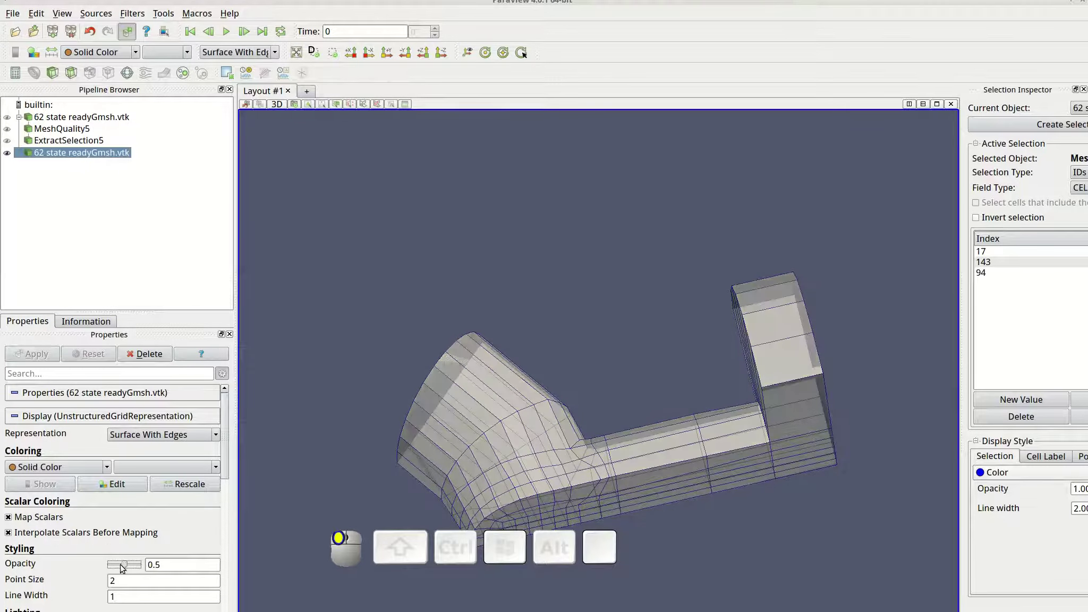
Step: Add a Mesh Quality filter using Scaled Jacobian, show its legend and rescale to 0.511–1
{"action": "left_click", "coordinate": [132, 13]}
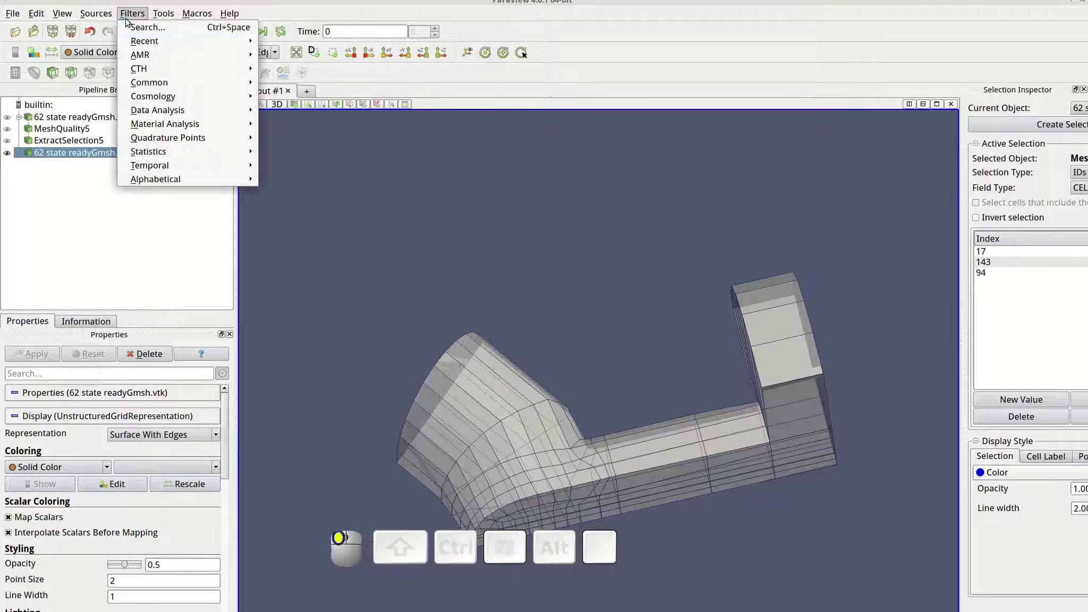
{"action": "mouse_move", "coordinate": [208, 41]}
{"action": "left_click", "coordinate": [291, 56]}
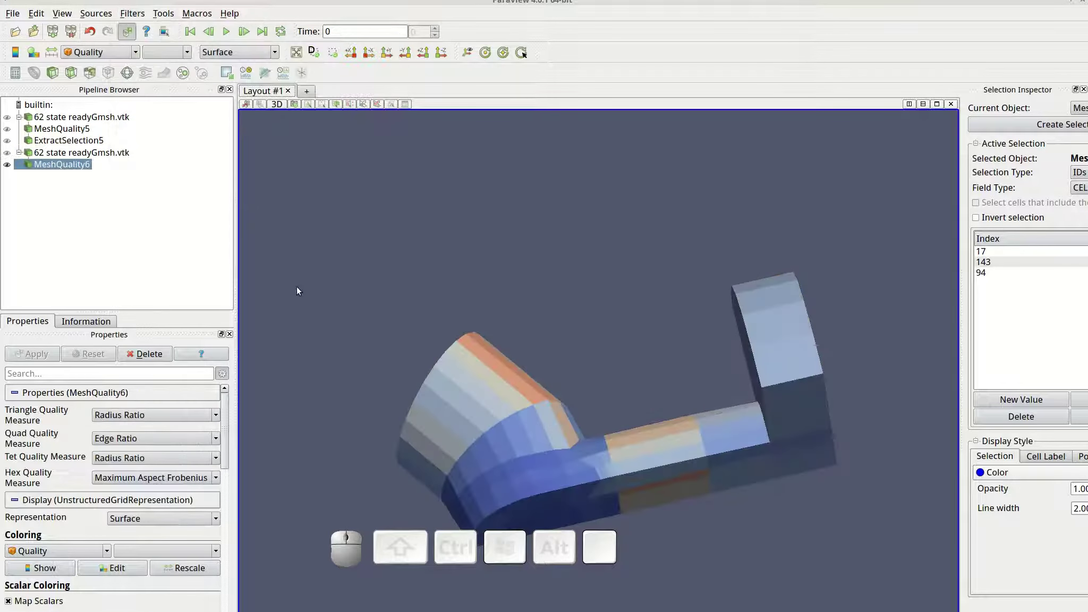
{"action": "scroll", "coordinate": [163, 478], "scroll_direction": "down", "scroll_amount": 3}
{"action": "scroll", "coordinate": [164, 481], "scroll_direction": "down", "scroll_amount": 1}
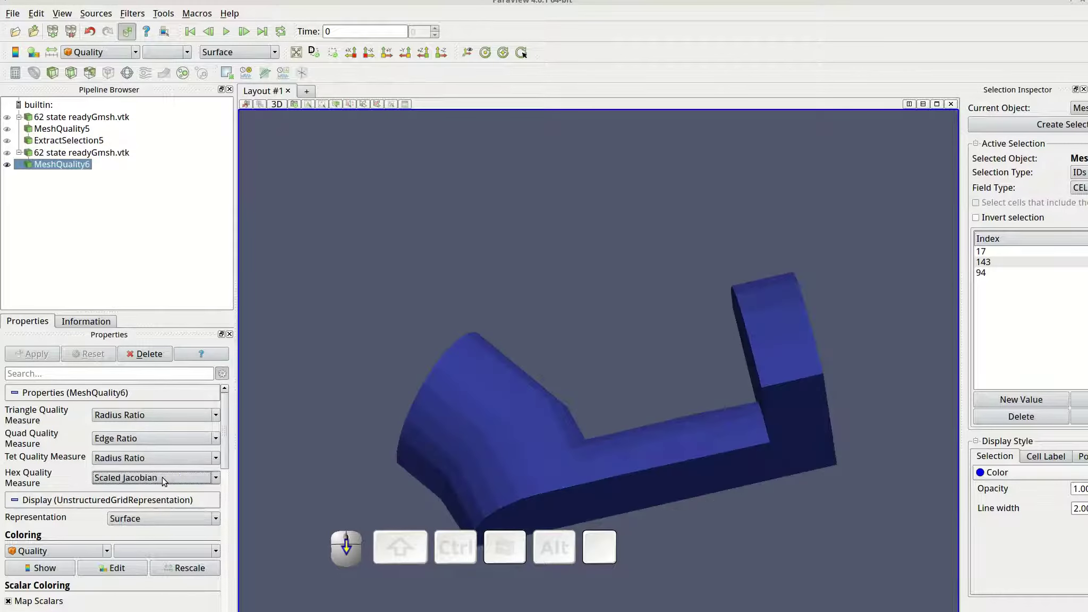
{"action": "left_click", "coordinate": [68, 568]}
{"action": "left_click", "coordinate": [184, 570]}
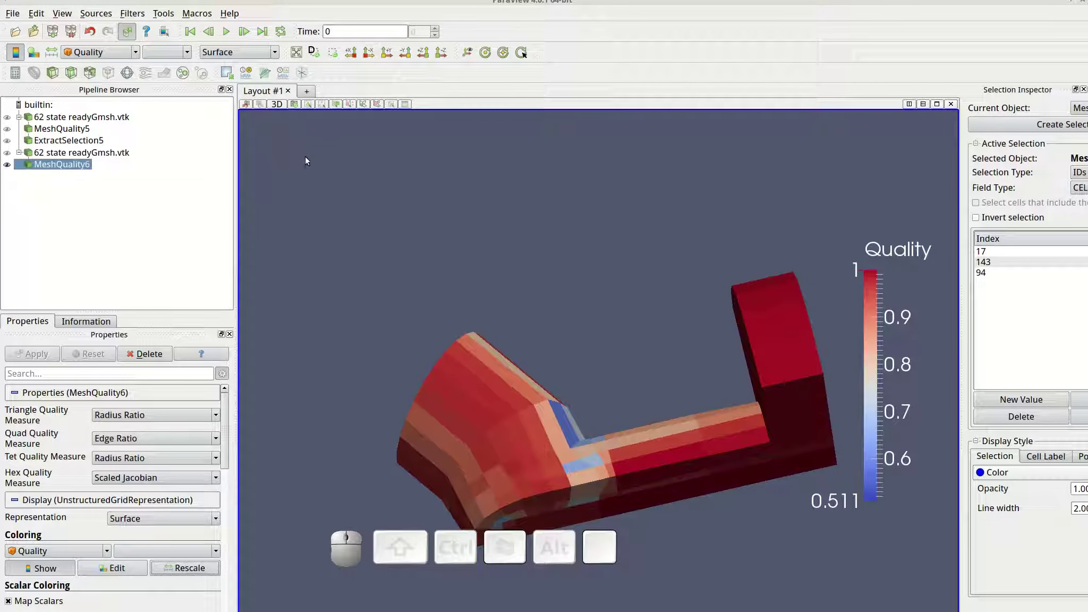
Step: In a new spreadsheet layout, sort cell data by ascending Quality and select cell 94
{"action": "left_click", "coordinate": [306, 91]}
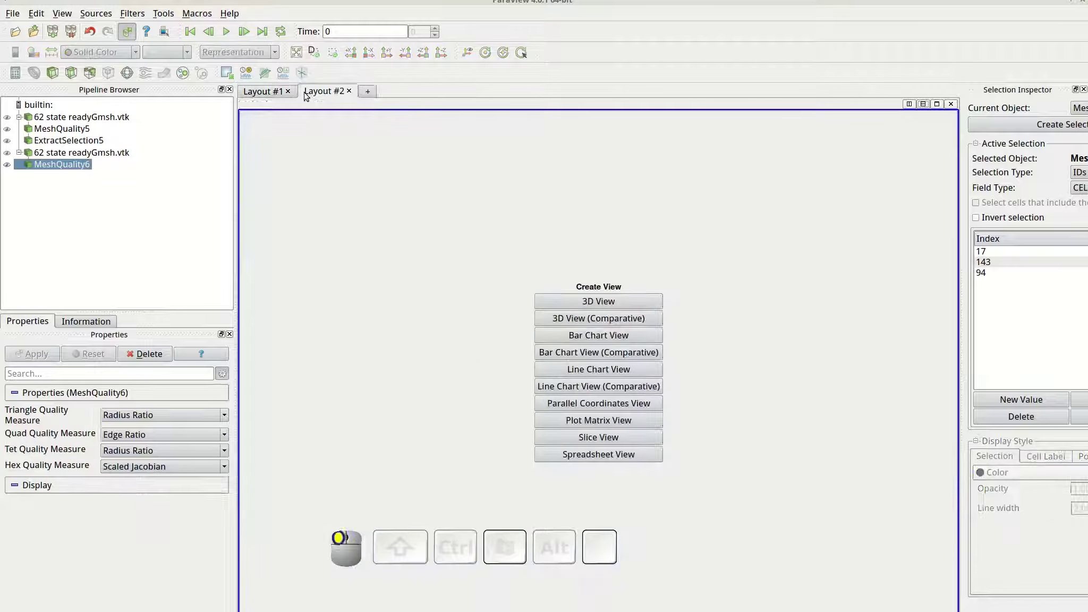
{"action": "left_click", "coordinate": [538, 454]}
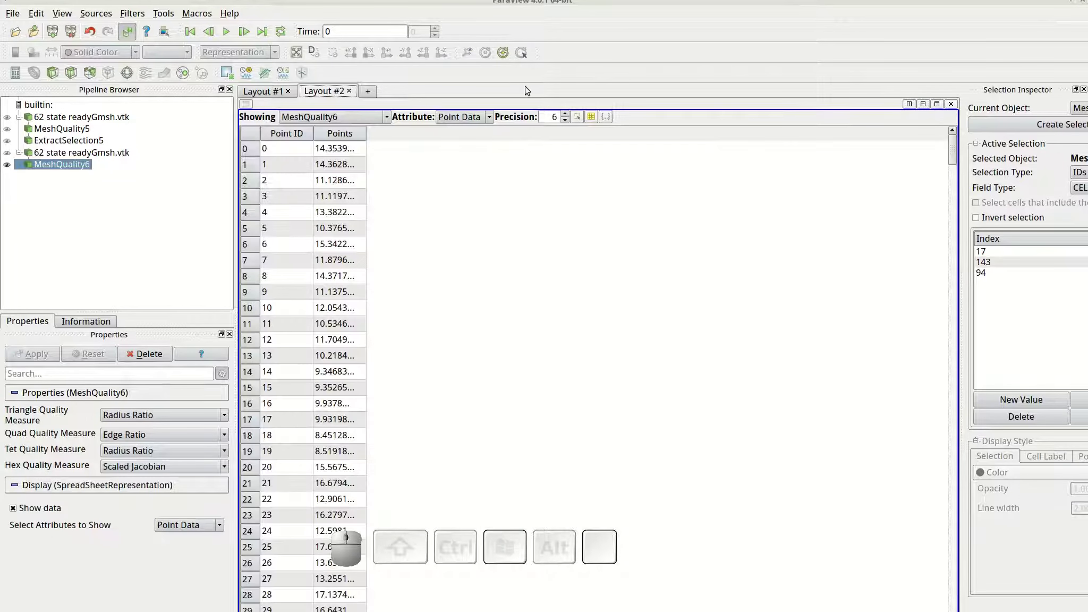
{"action": "left_click", "coordinate": [477, 116]}
{"action": "left_click", "coordinate": [475, 136]}
{"action": "left_click", "coordinate": [399, 134]}
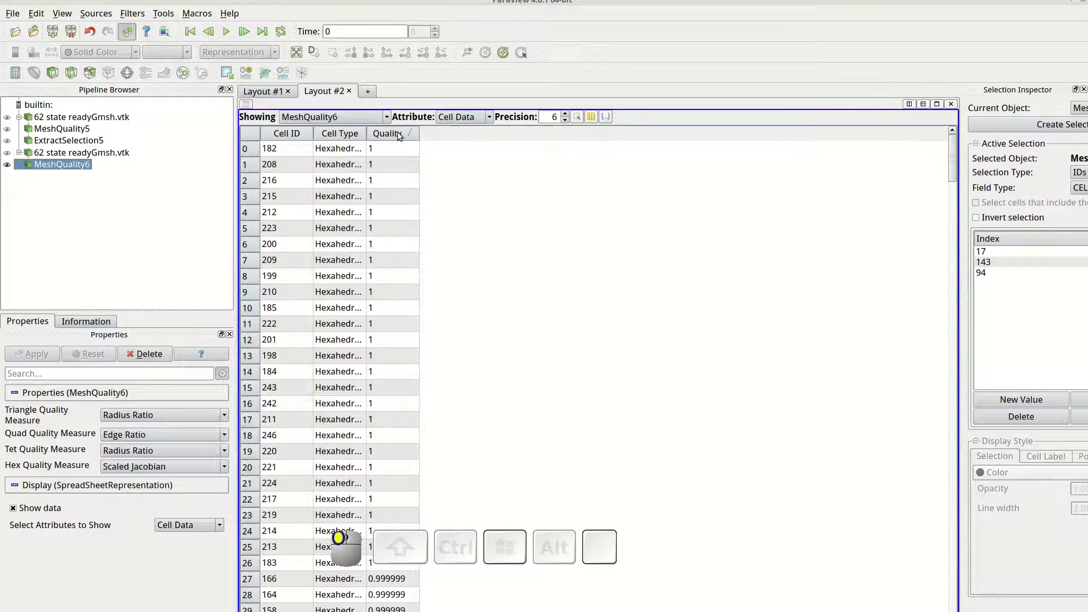
{"action": "left_click", "coordinate": [398, 133]}
{"action": "left_click", "coordinate": [306, 153]}
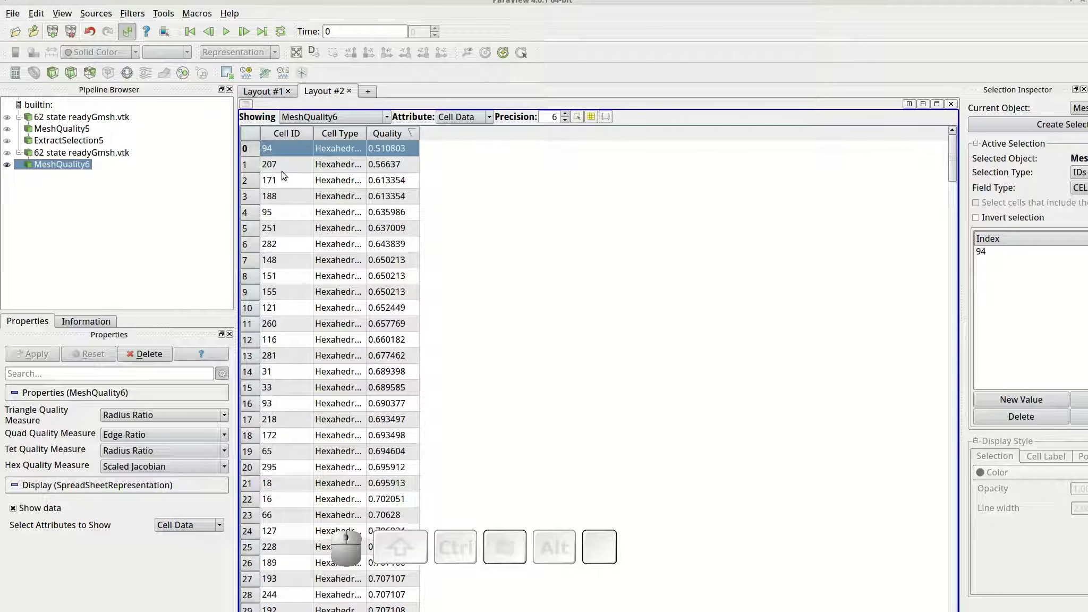
Step: Extract the selected cell 94 into ExtractSelection6
{"action": "left_click", "coordinate": [132, 13]}
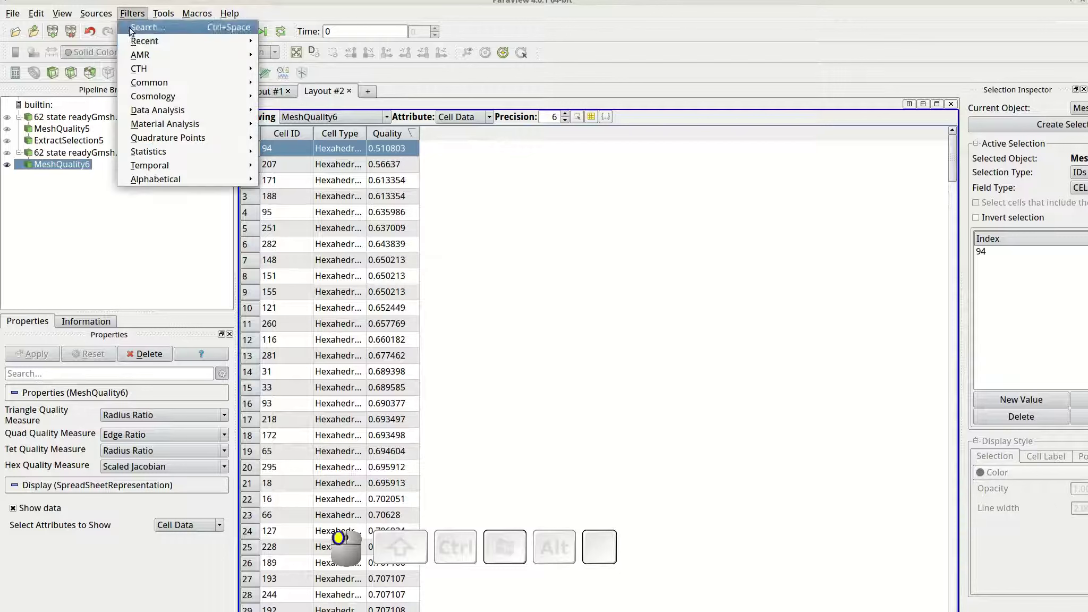
{"action": "mouse_move", "coordinate": [220, 44]}
{"action": "left_click", "coordinate": [307, 54]}
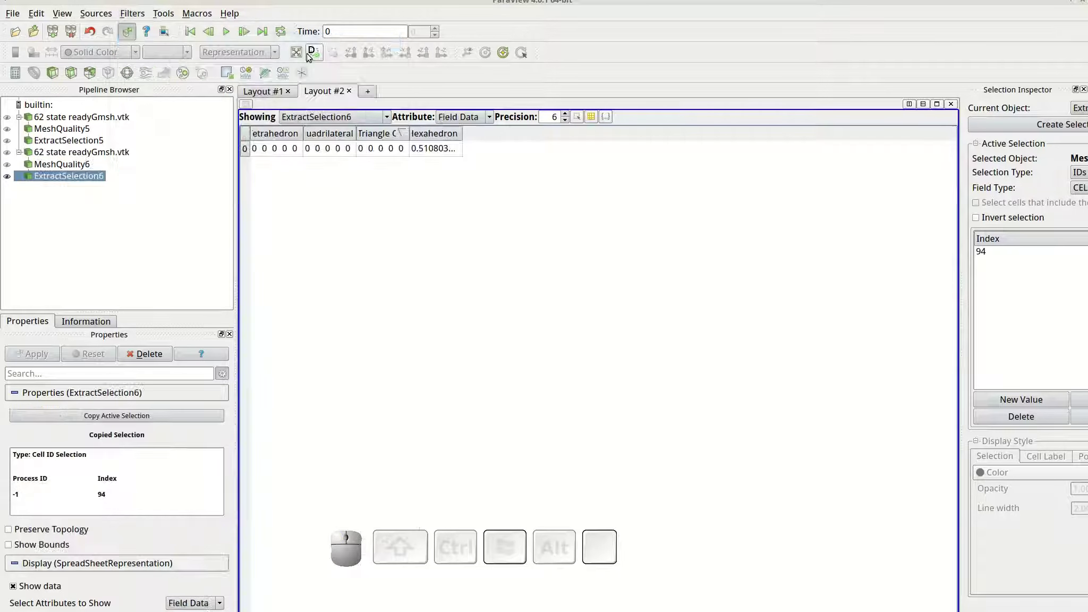
Step: Close Layout #2, show ExtractSelection6 and readyGmsh.vtk, hide MeshQuality6, and orbit toward cell 94
{"action": "left_click", "coordinate": [350, 91]}
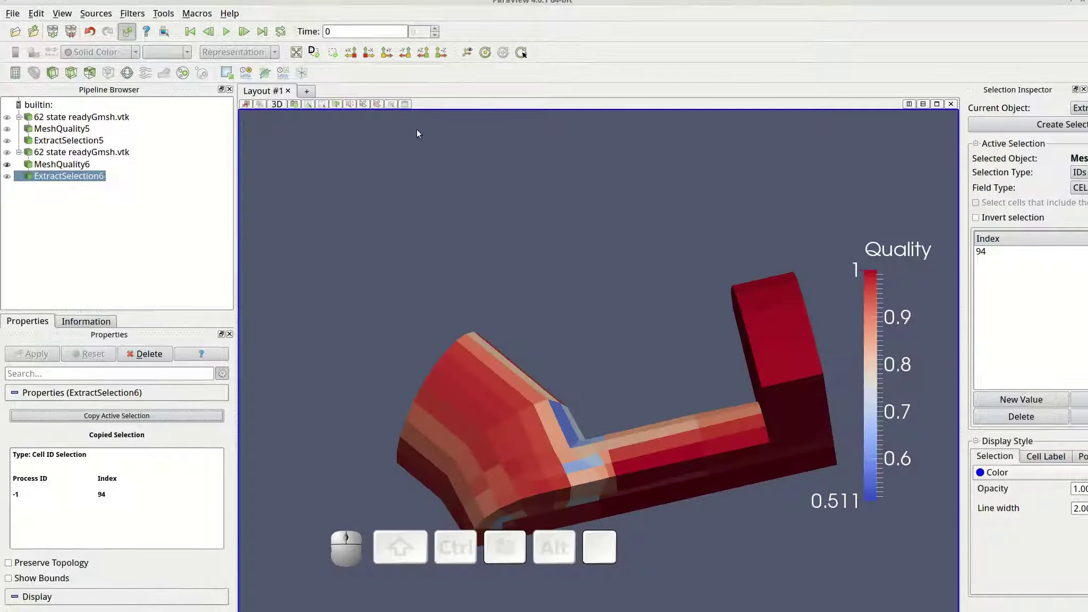
{"action": "left_click", "coordinate": [7, 175]}
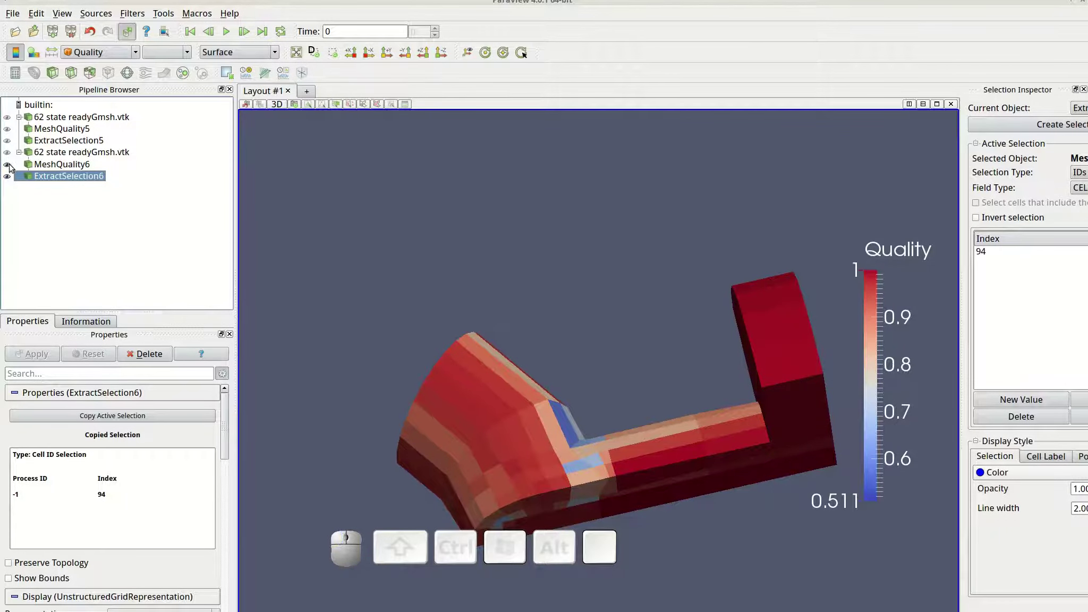
{"action": "left_click", "coordinate": [7, 164]}
{"action": "left_click", "coordinate": [7, 153]}
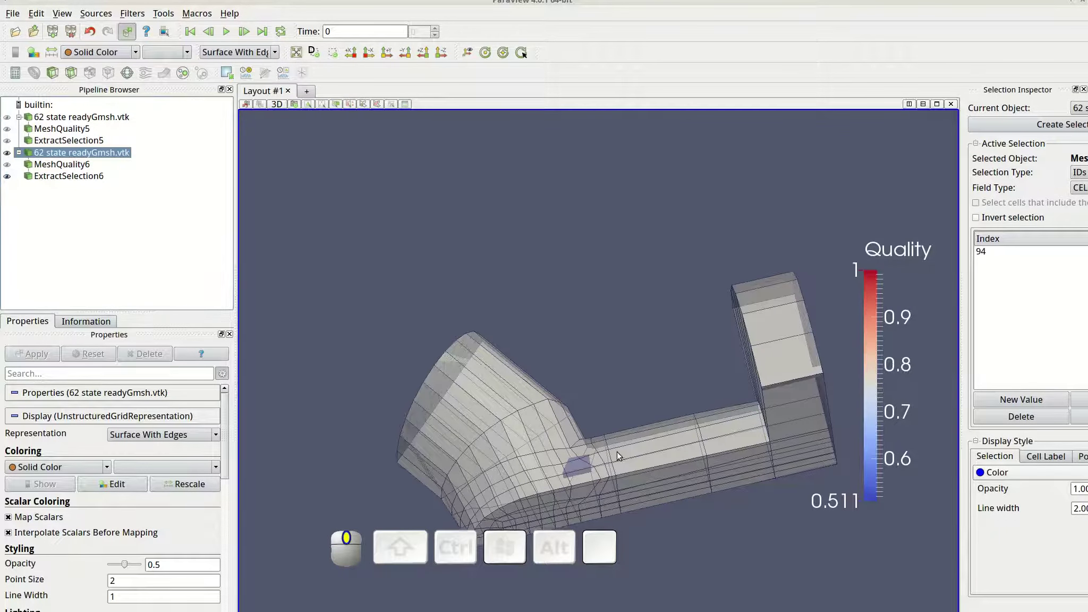
{"action": "left_click_drag", "start_coordinate": [617, 452], "coordinate": [609, 401]}
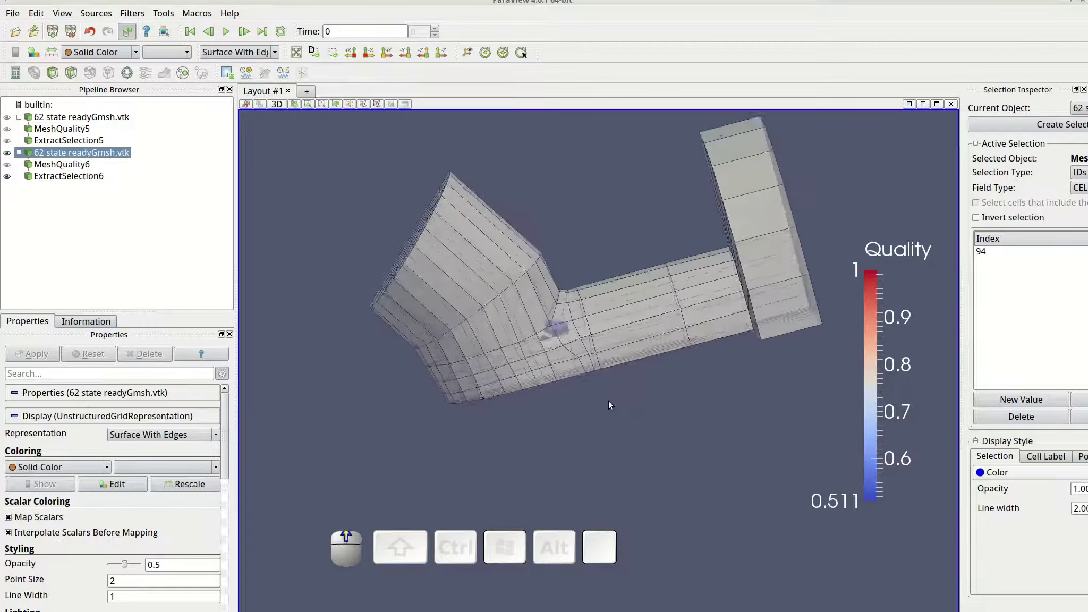
{"action": "scroll", "coordinate": [609, 400], "scroll_direction": "up", "scroll_amount": 5}
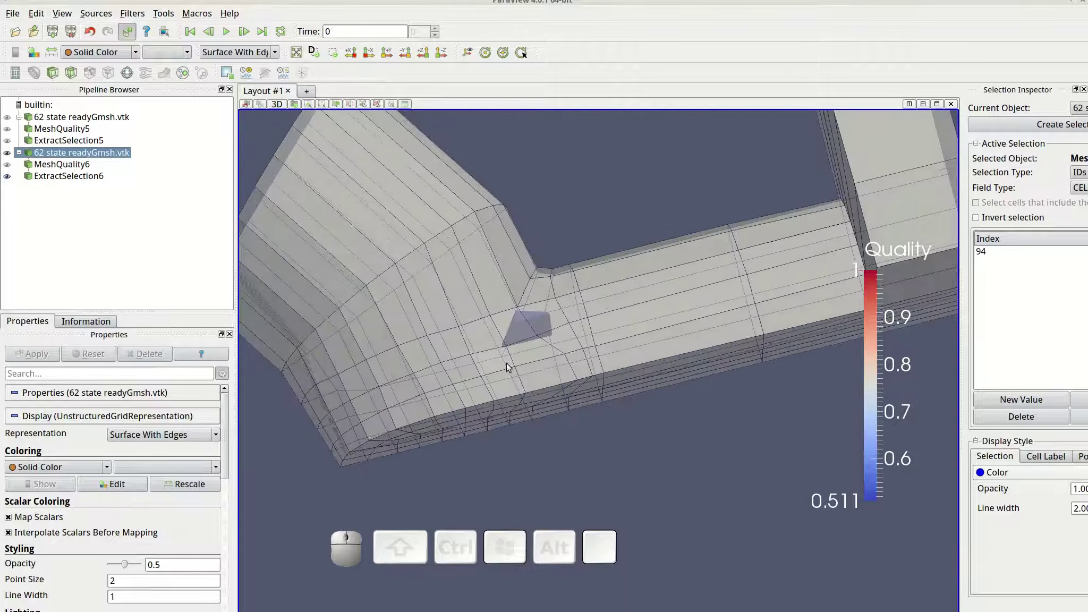